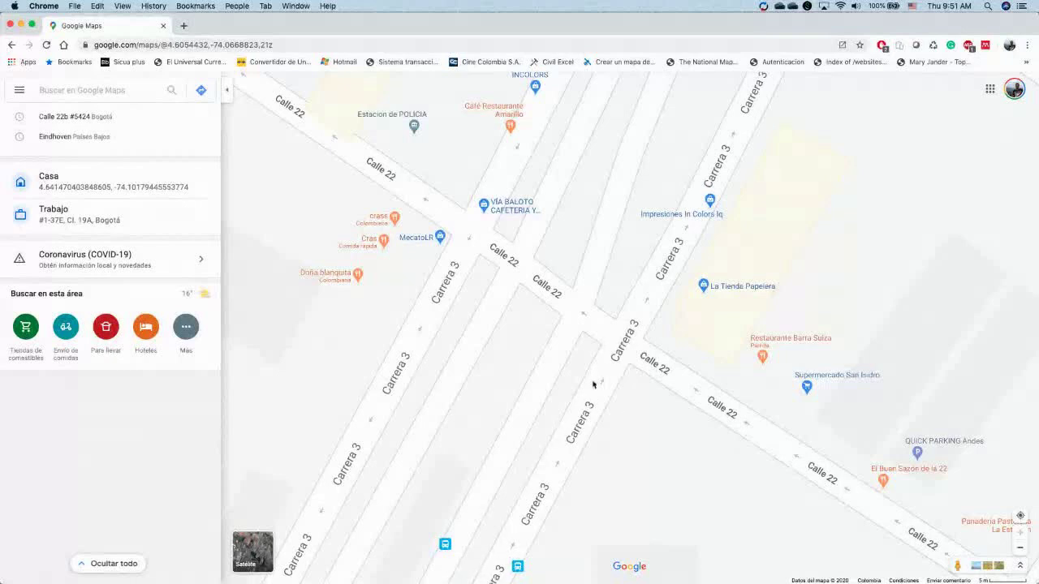
# - Zoom the map out from the Carrera 3 and Calle 22 intersection to view the surrounding street network
pyautogui.click(656, 456)
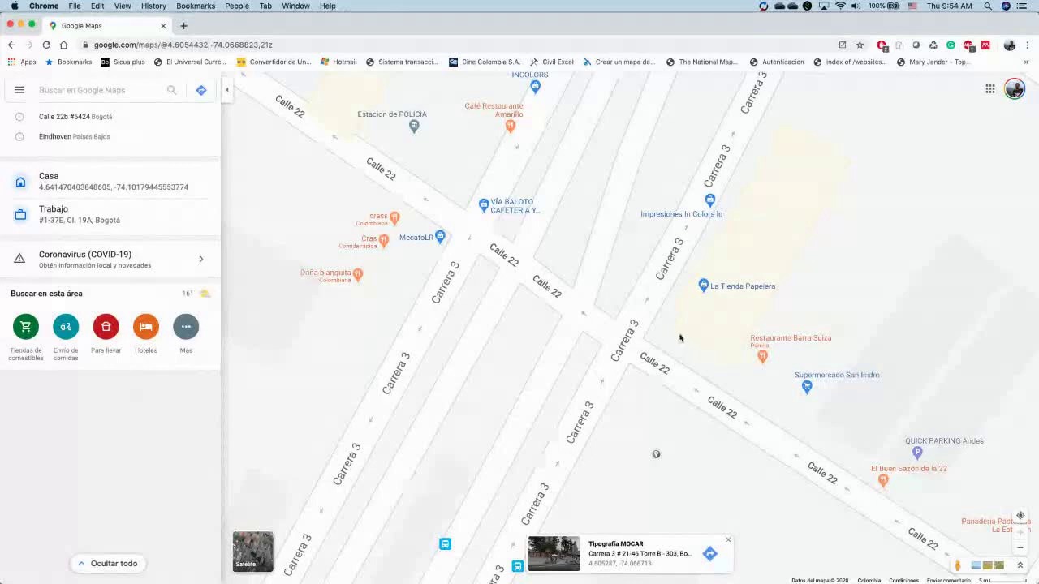
pyautogui.scroll(-5, 614, 360)
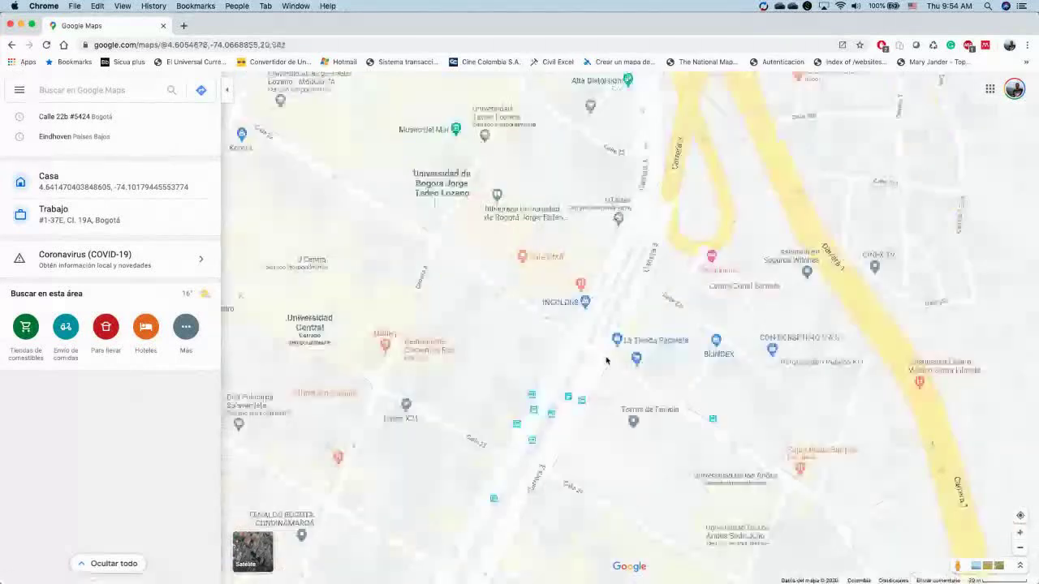
pyautogui.scroll(-3, 608, 359)
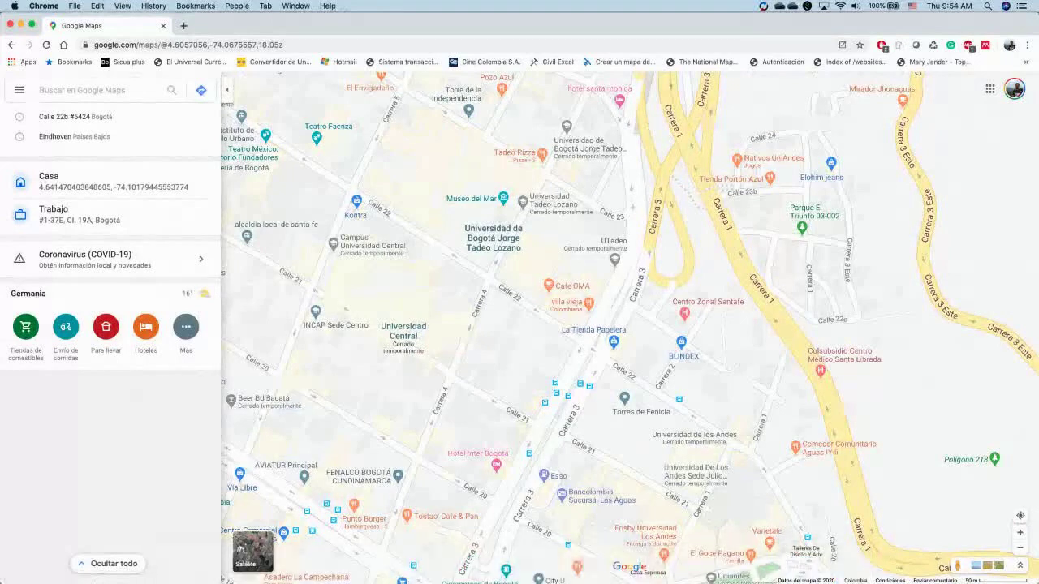
# - Switch to the PowerPoint presentation, delete the empty slide 6 and start the slide show from the Conceptos slide
pyautogui.press('super+Tab')
pyautogui.click(54, 328)
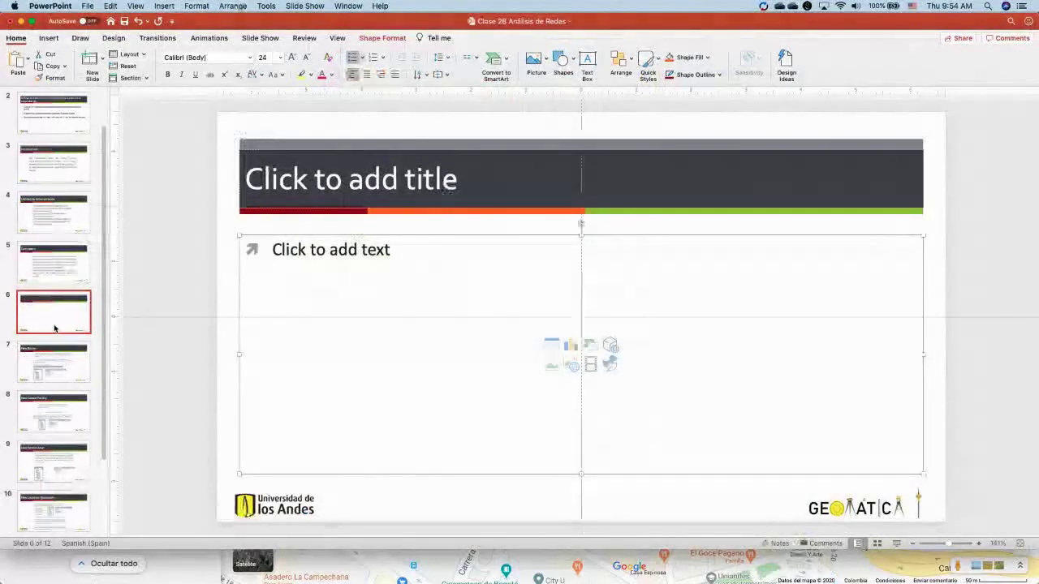
pyautogui.press('Delete')
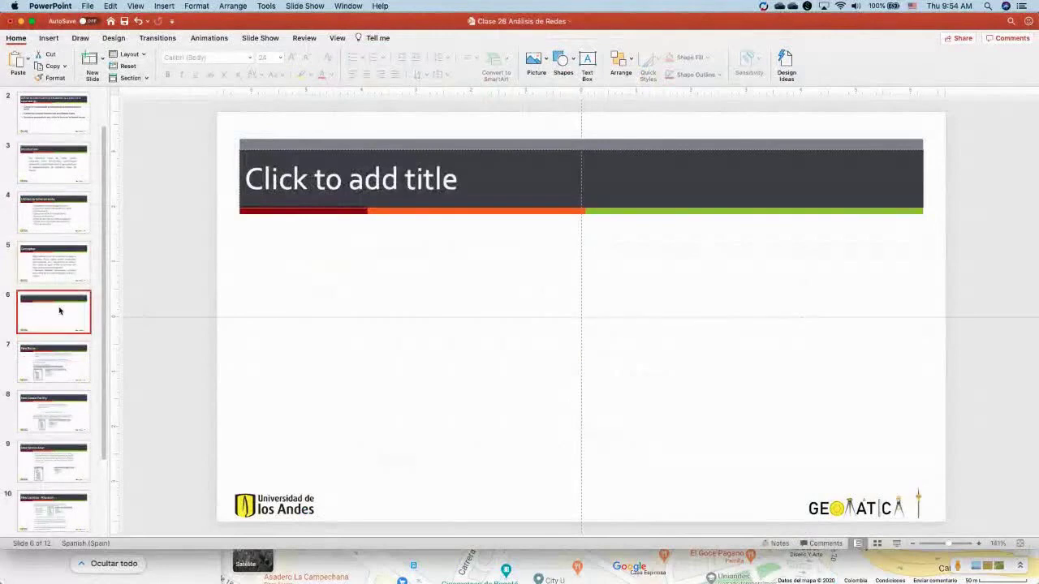
pyautogui.click(42, 254)
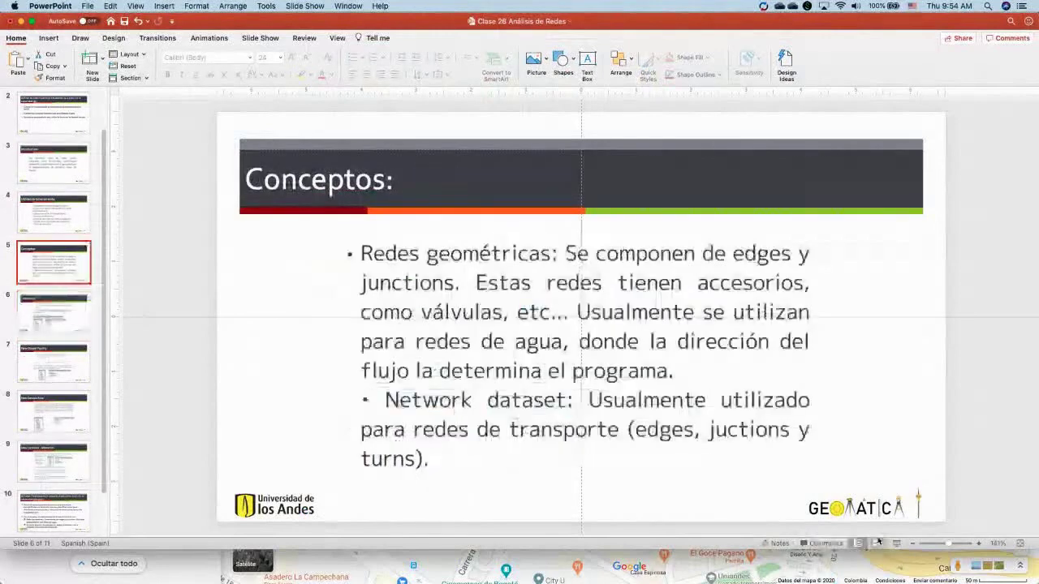
pyautogui.click(897, 544)
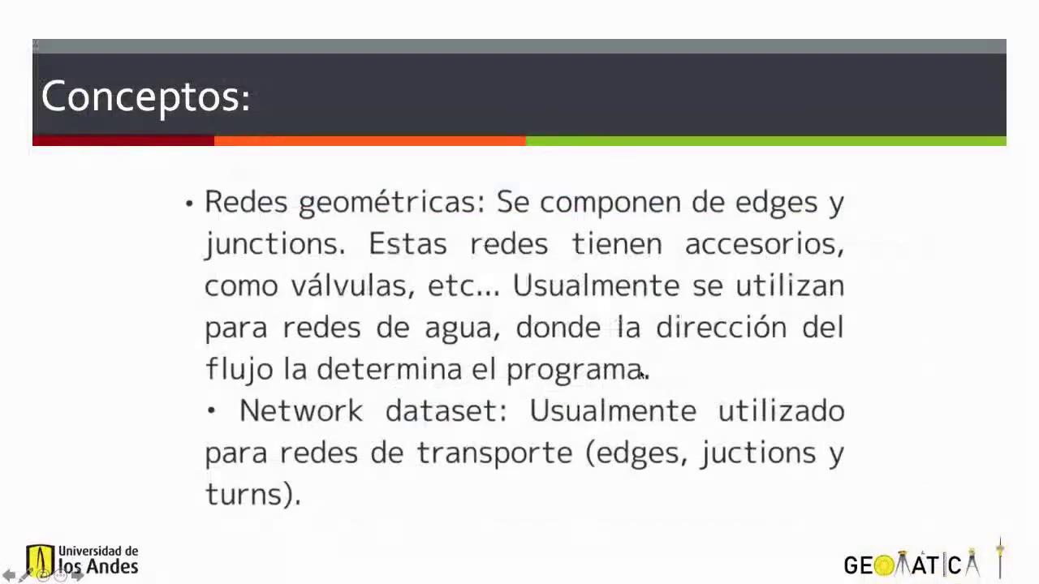
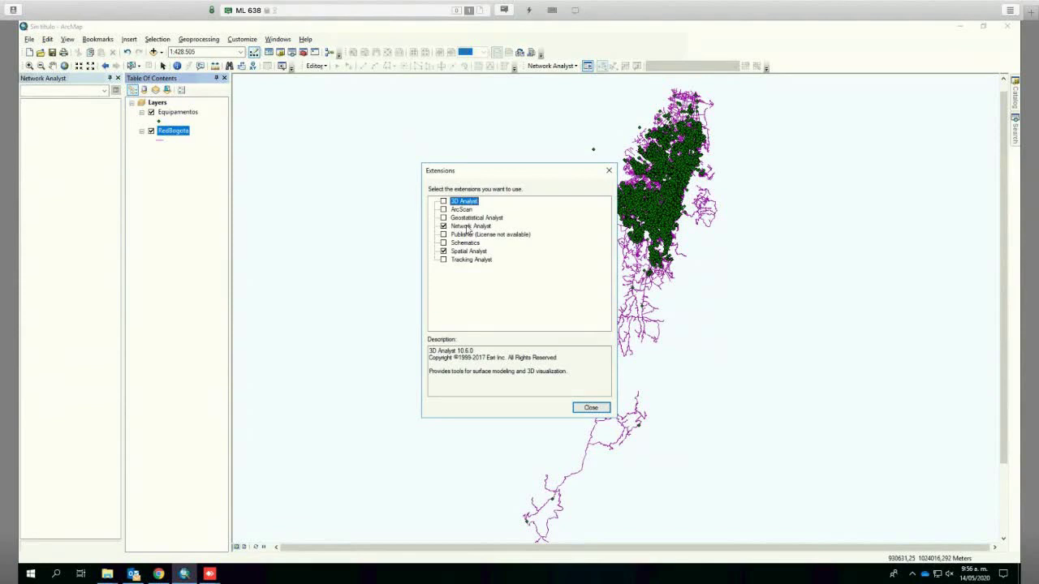
# - Close the Extensions dialog and begin a new feature dataset named RedBogota in the DatosRedes.gdb geodatabase
pyautogui.click(591, 407)
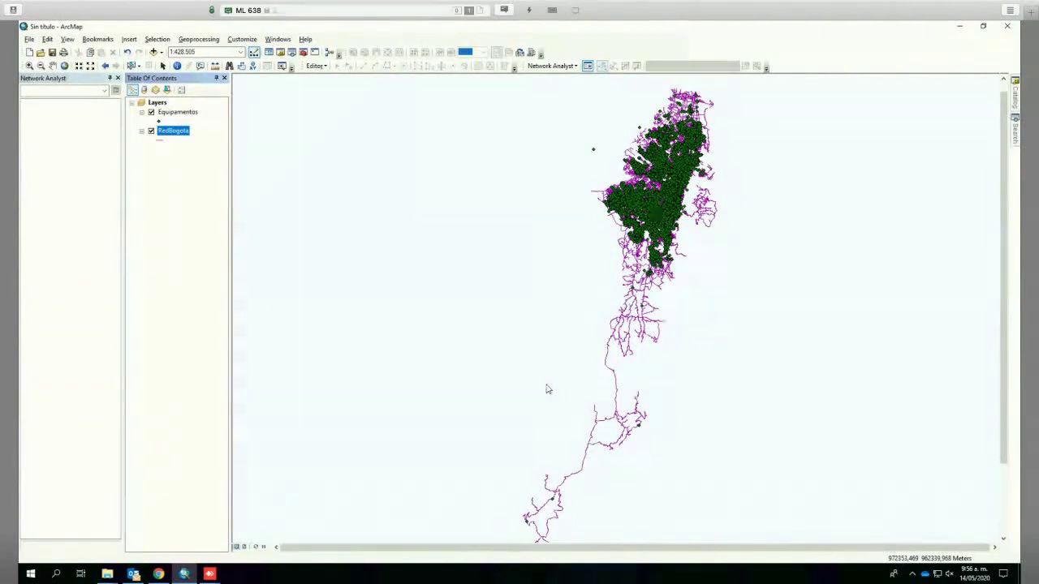
pyautogui.click(1014, 94)
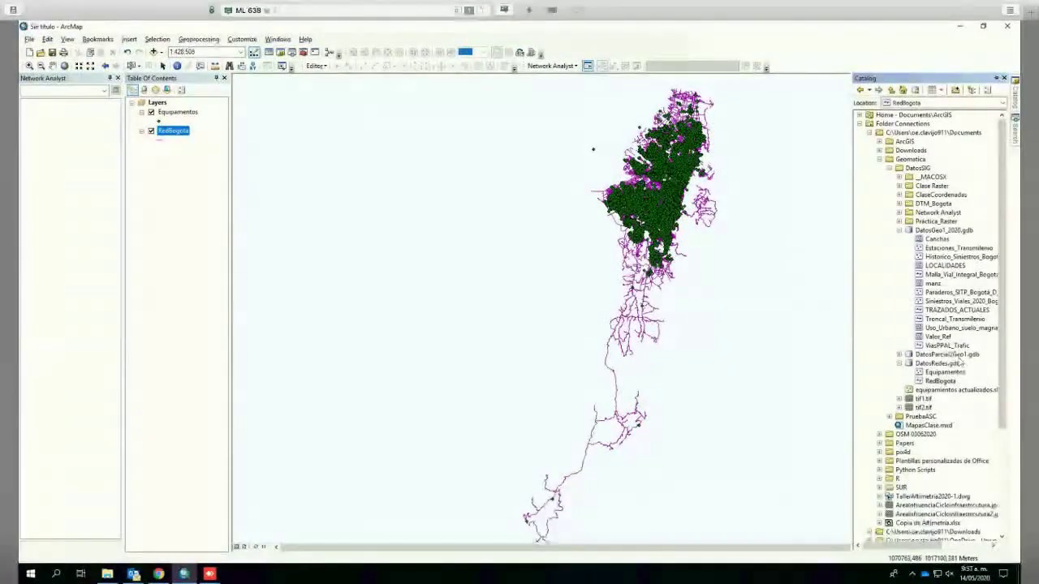
pyautogui.rightClick(942, 365)
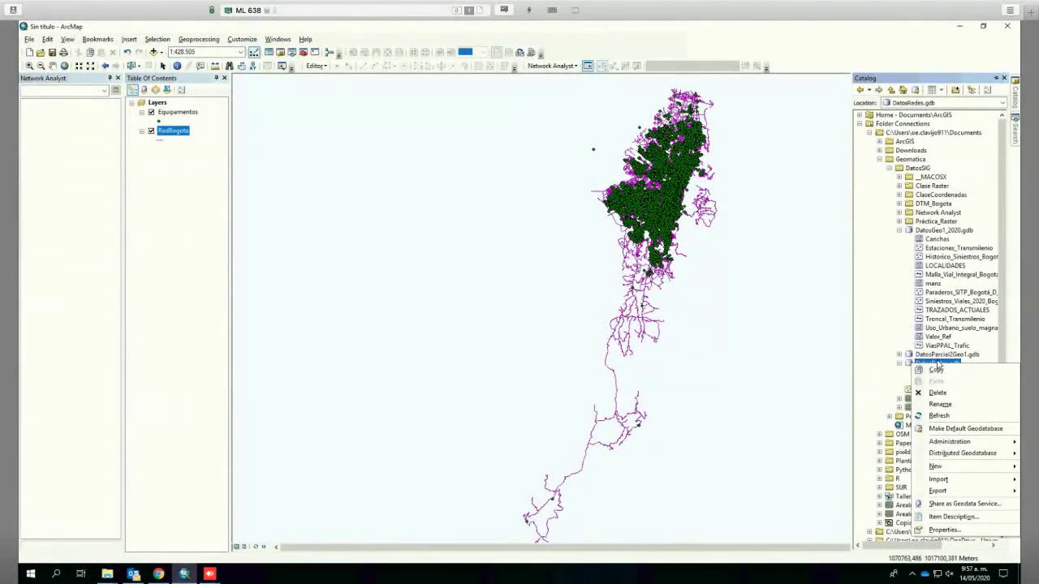
pyautogui.moveTo(956, 470)
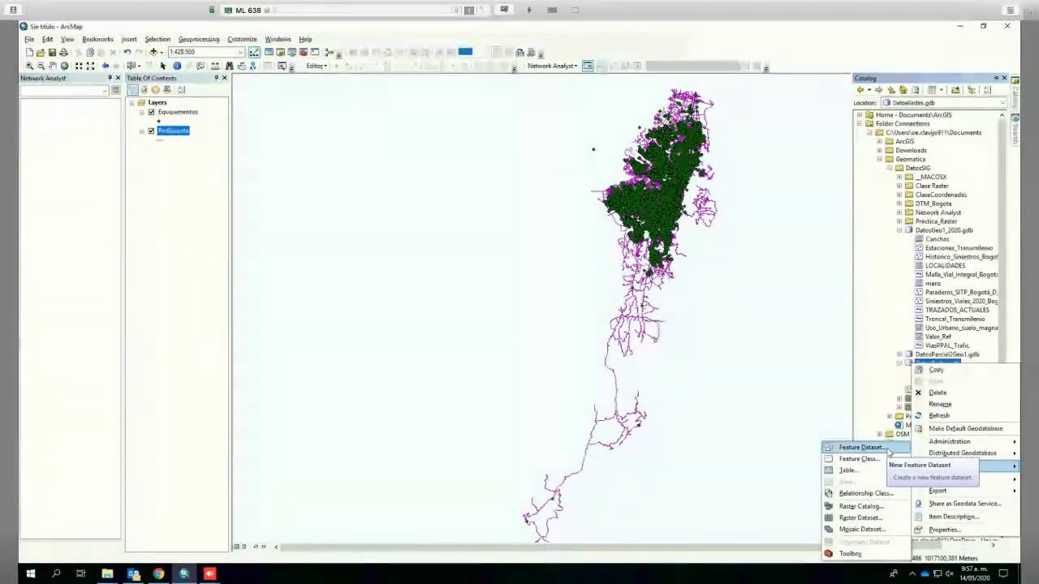
pyautogui.click(862, 447)
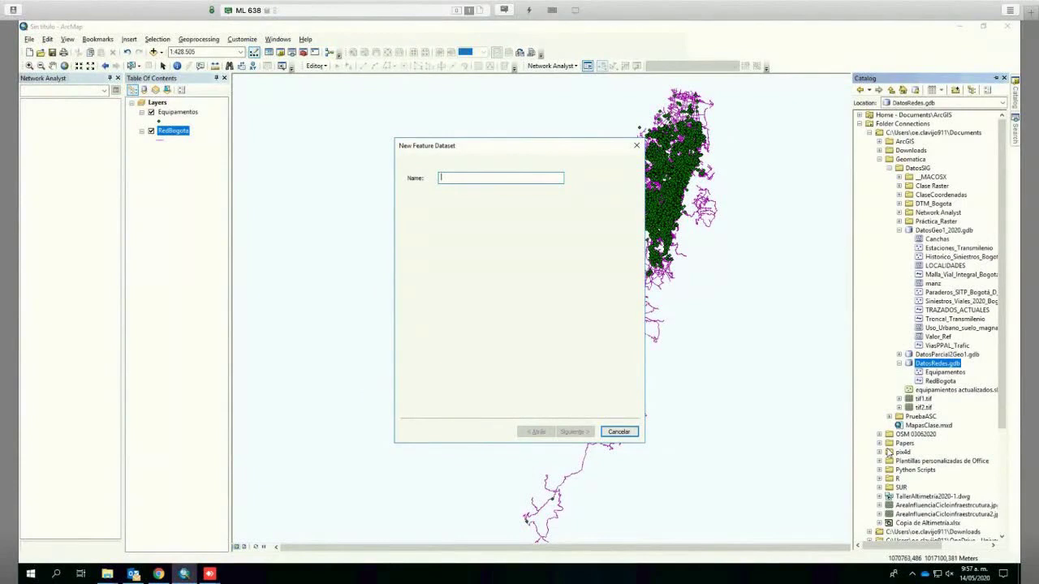
pyautogui.write('RE3D')
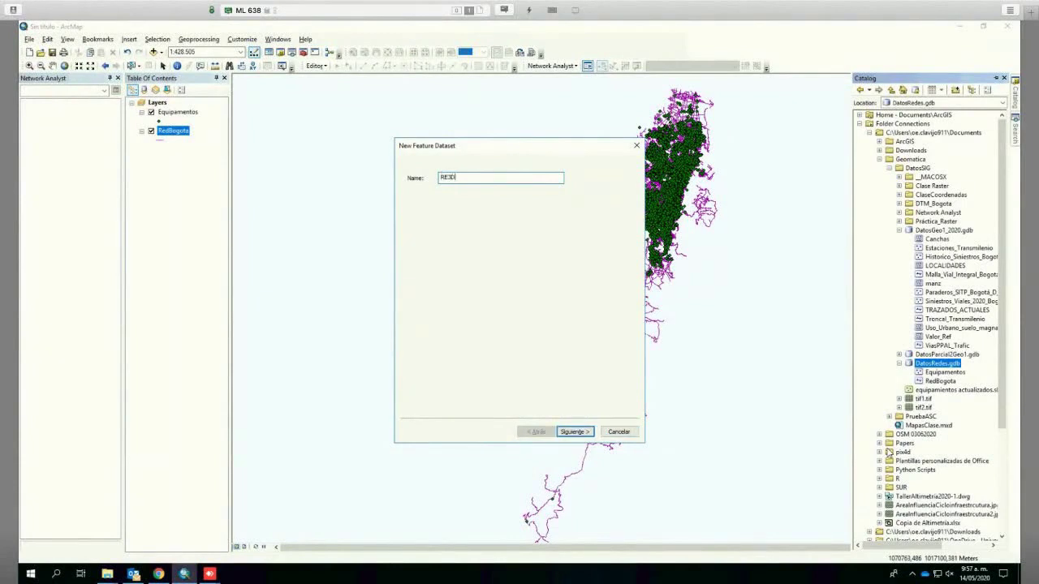
pyautogui.press('BackSpace')
pyautogui.press('BackSpace')
pyautogui.press('BackSpace')
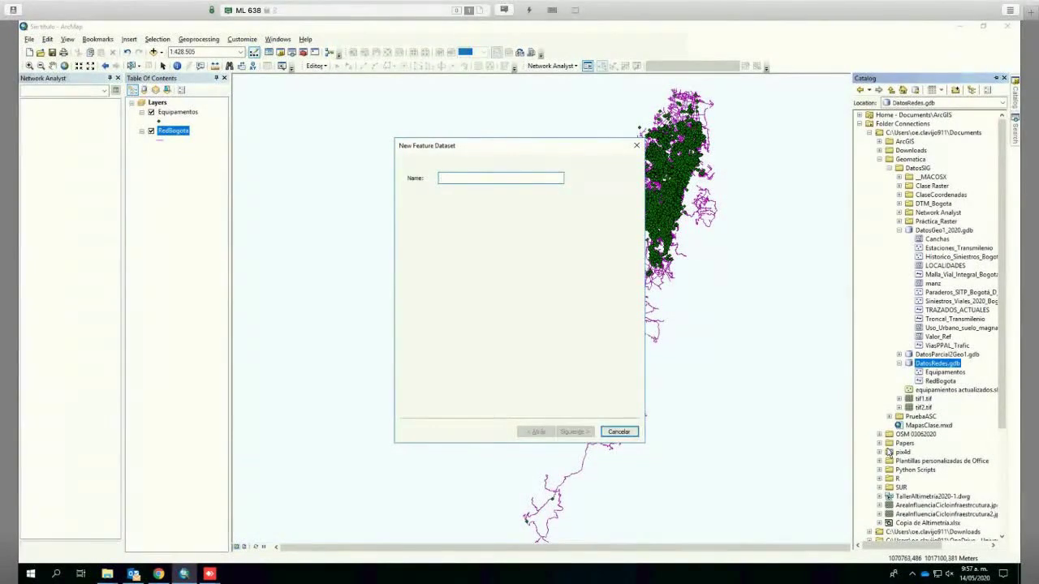
pyautogui.write('redBo')
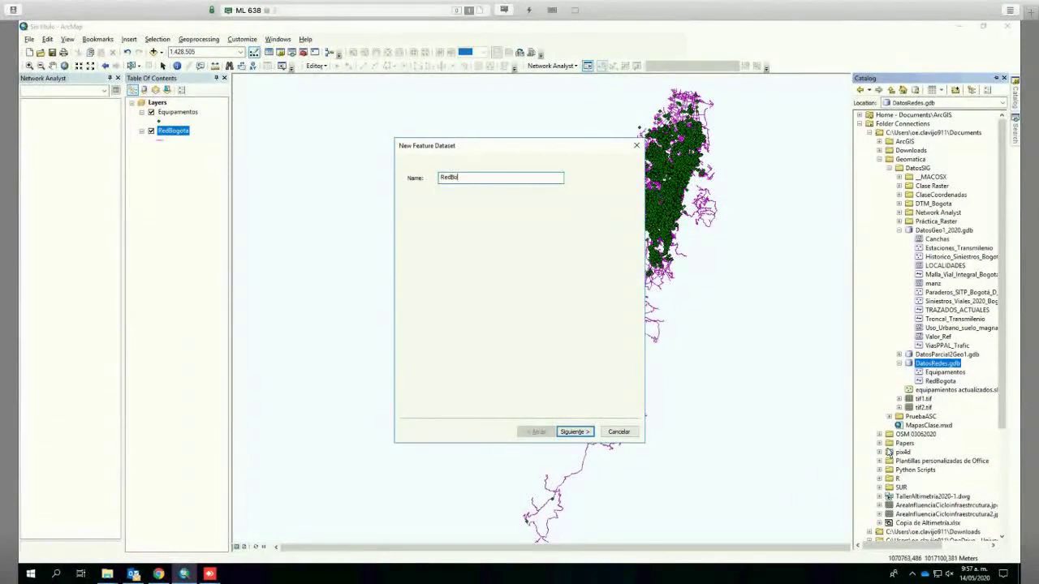
pyautogui.write('gota')
pyautogui.press('Return')
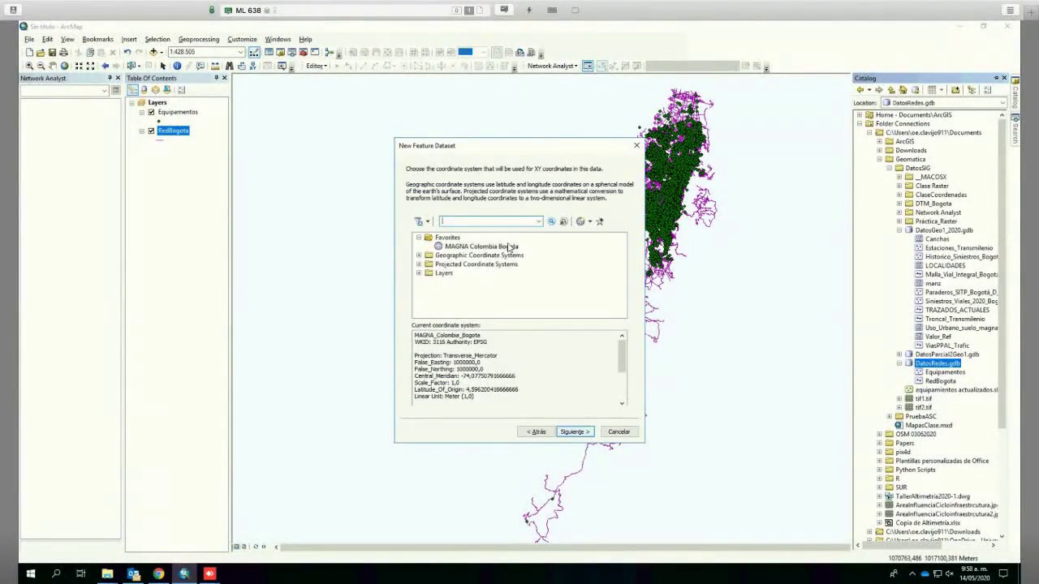
# - Assign the MAGNA Colombia Bogota coordinate system without a vertical system, and finish the feature dataset with the default tolerances
pyautogui.click(507, 247)
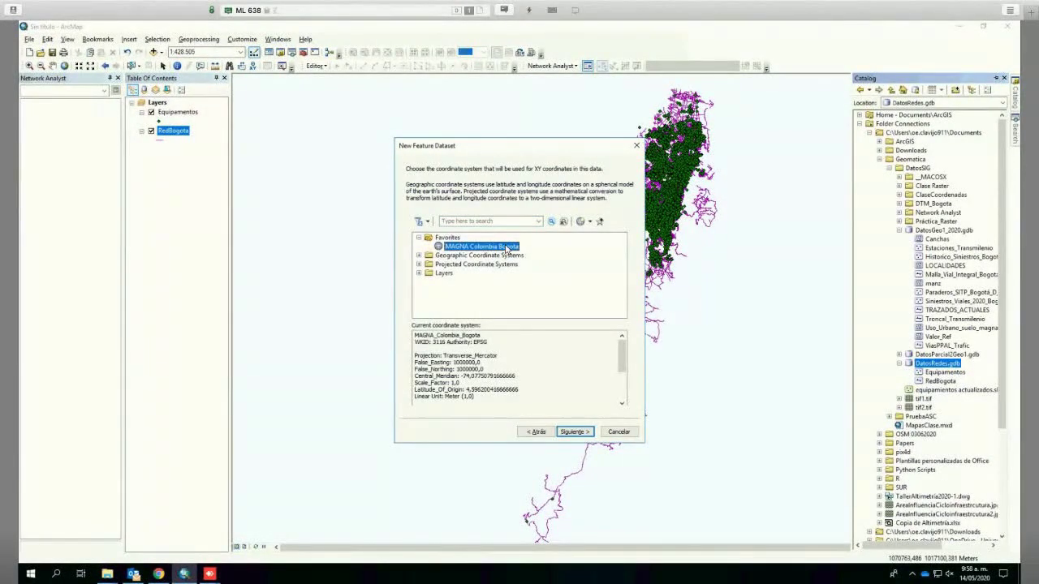
pyautogui.click(583, 431)
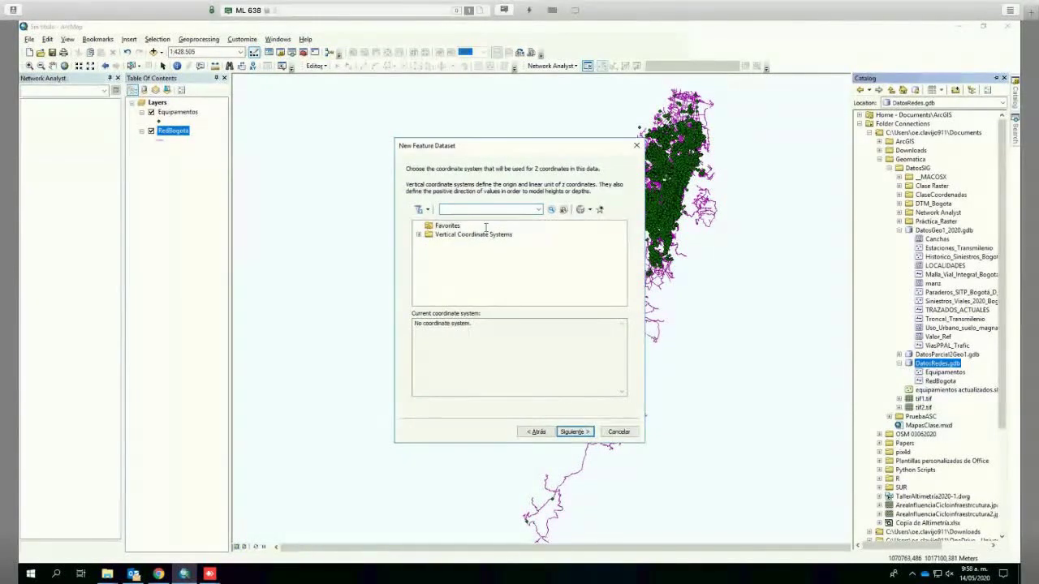
pyautogui.click(574, 432)
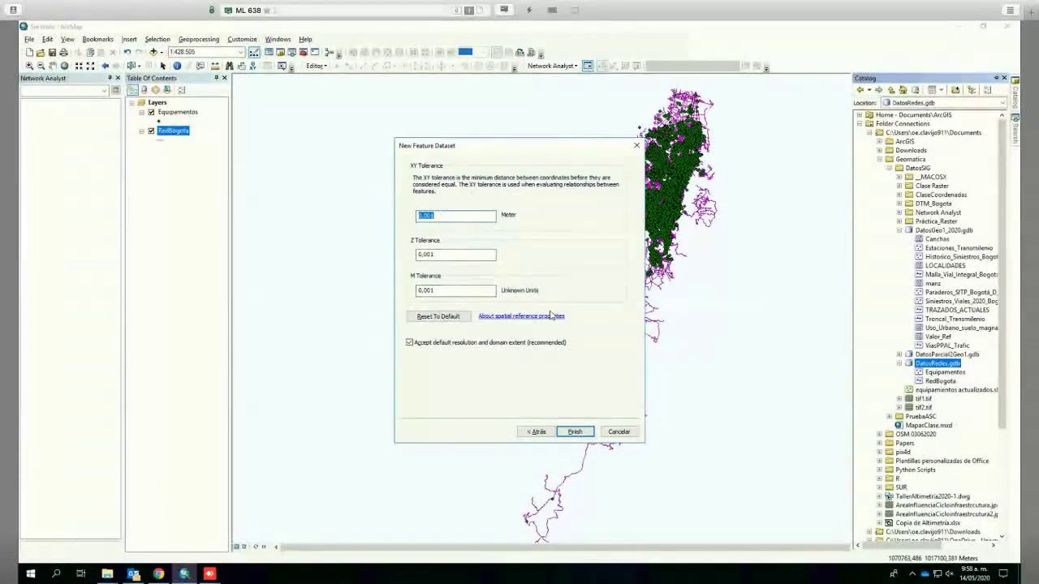
pyautogui.click(573, 432)
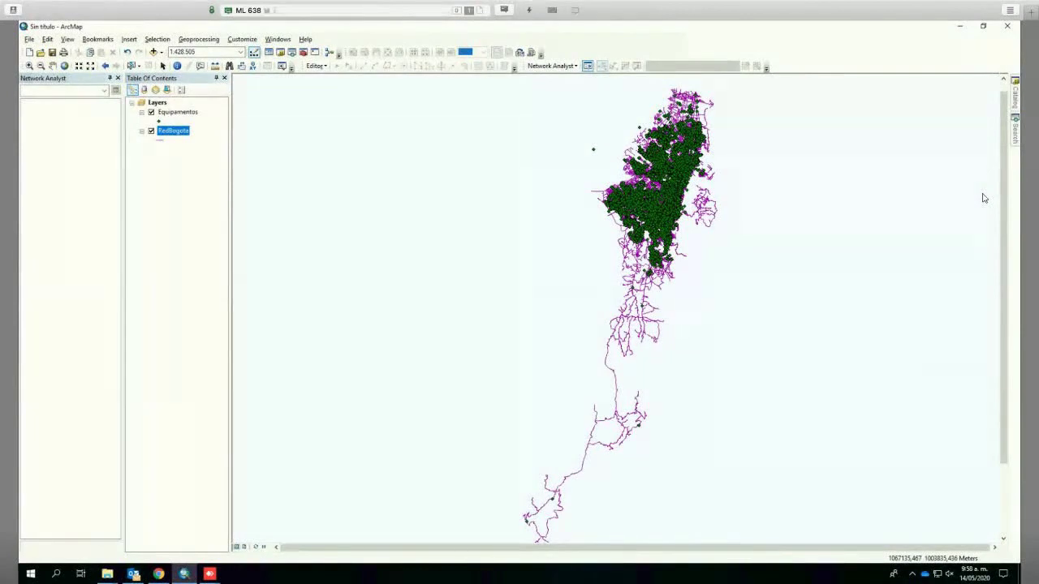
pyautogui.click(1015, 94)
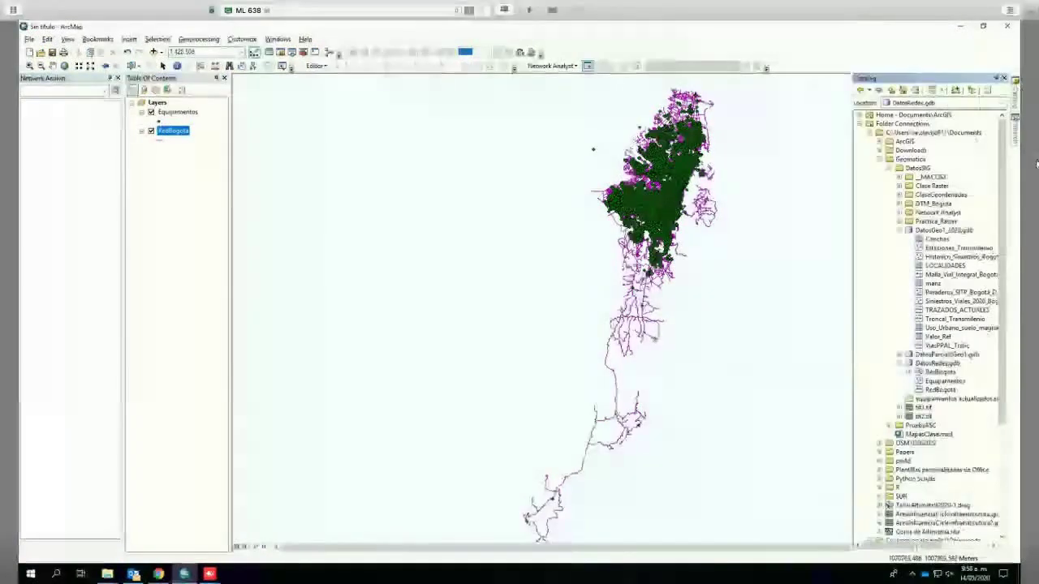
pyautogui.click(934, 365)
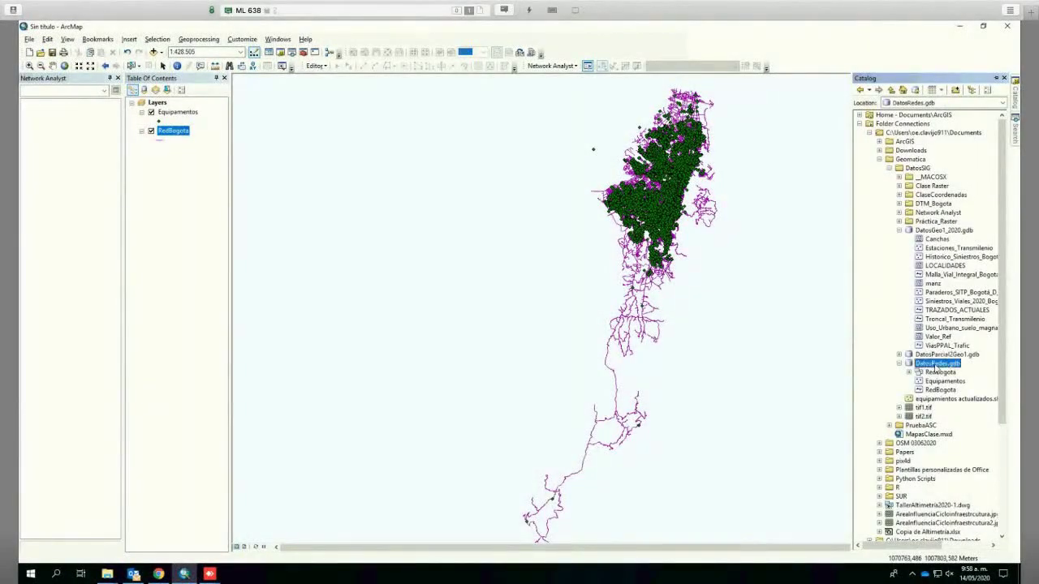
pyautogui.rightClick(935, 366)
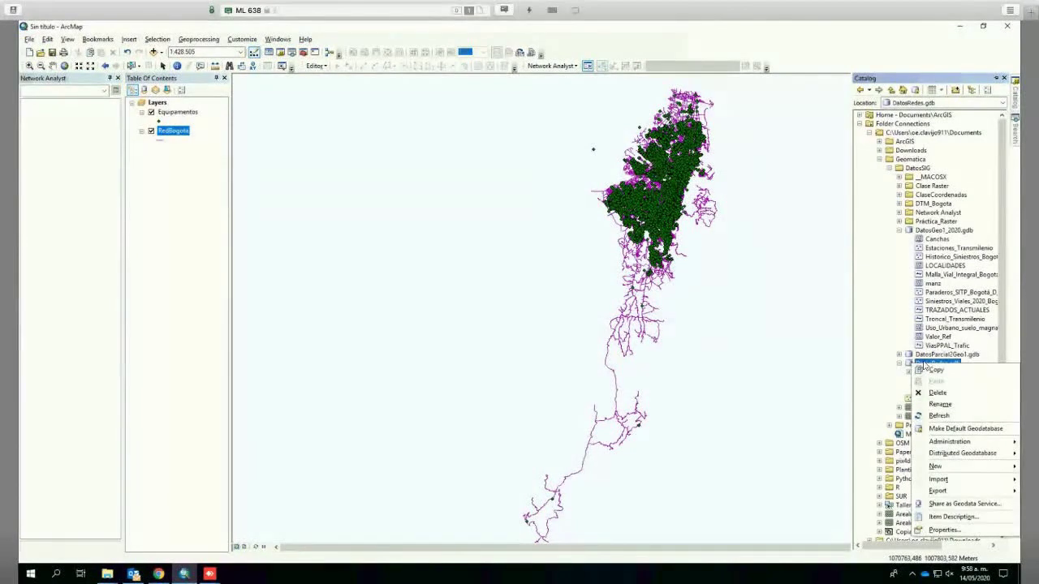
pyautogui.doubleClick(933, 364)
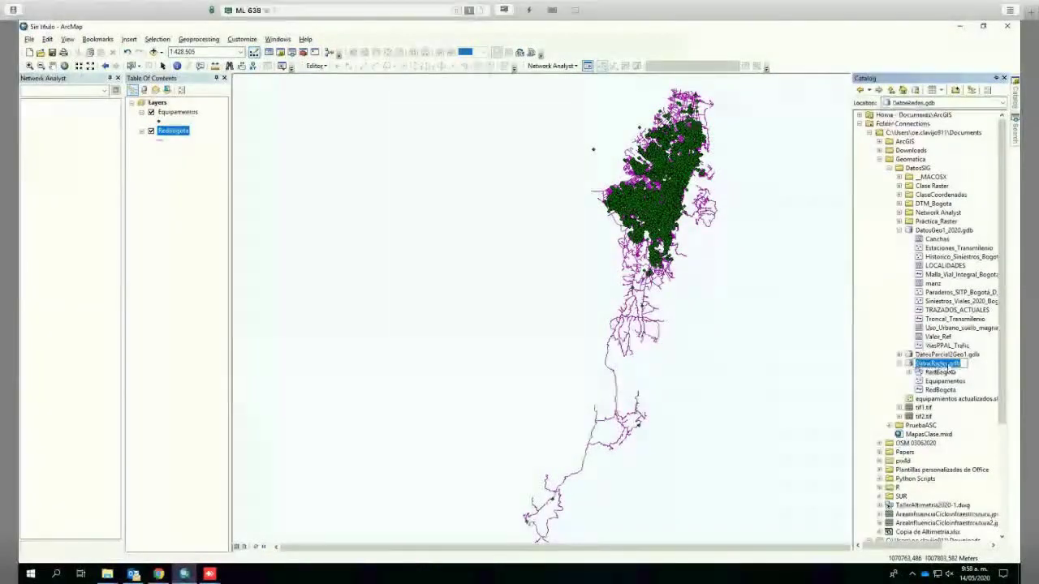
pyautogui.rightClick(935, 363)
pyautogui.moveTo(958, 468)
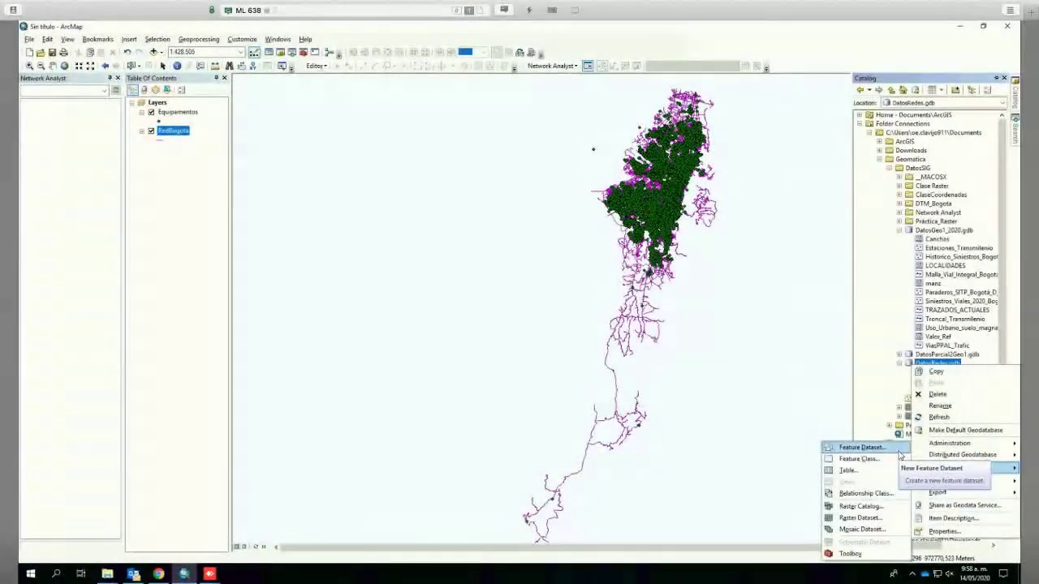
pyautogui.moveTo(949, 443)
pyautogui.click(773, 330)
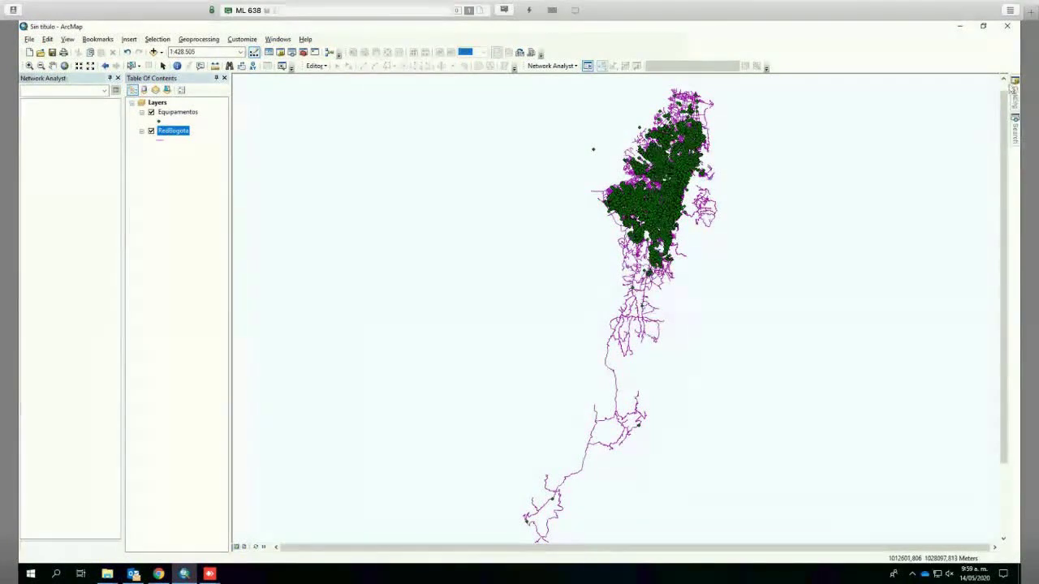
pyautogui.moveTo(1014, 108)
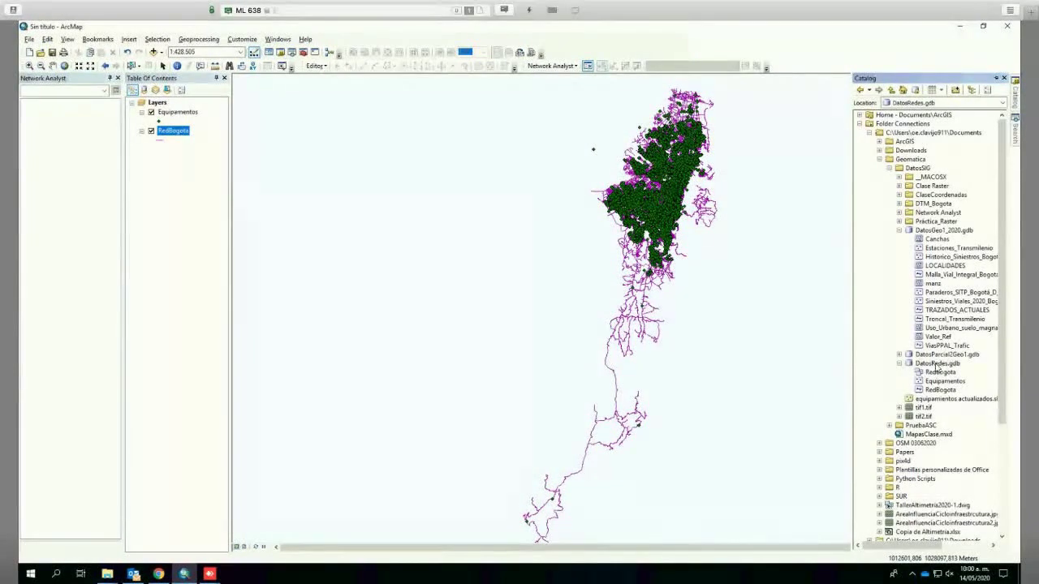
pyautogui.rightClick(934, 367)
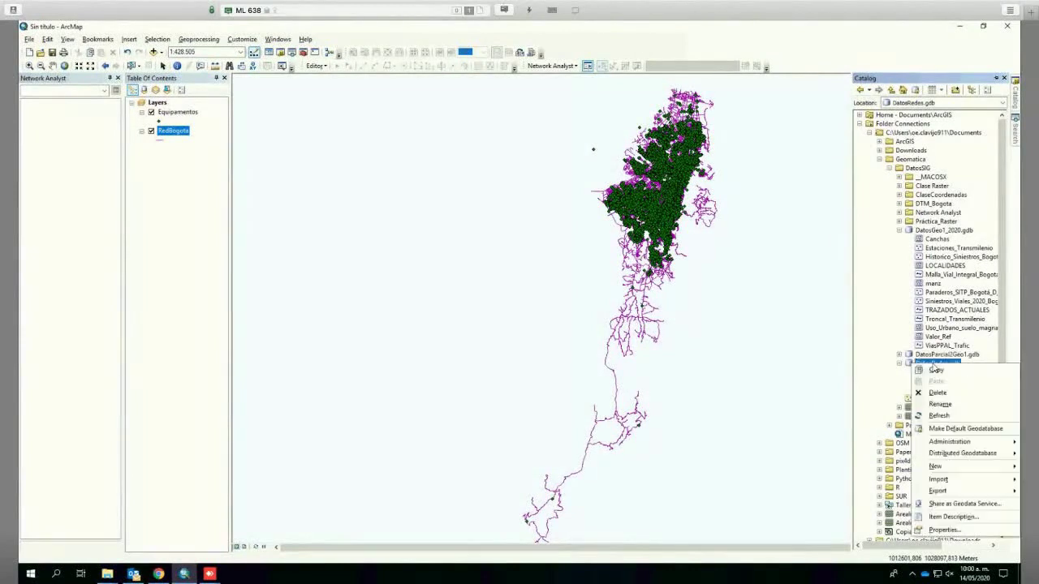
pyautogui.moveTo(935, 466)
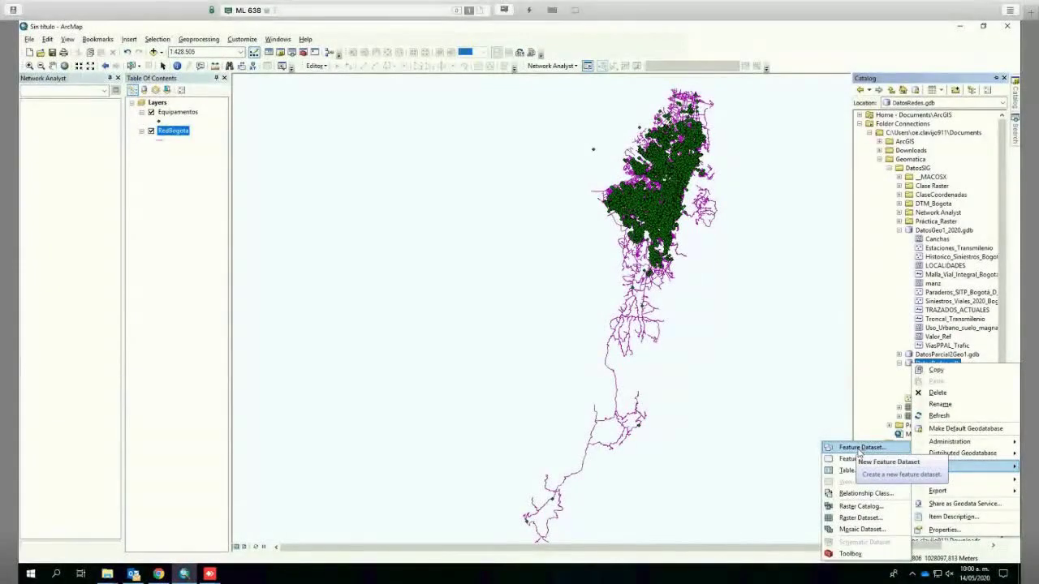
pyautogui.click(877, 376)
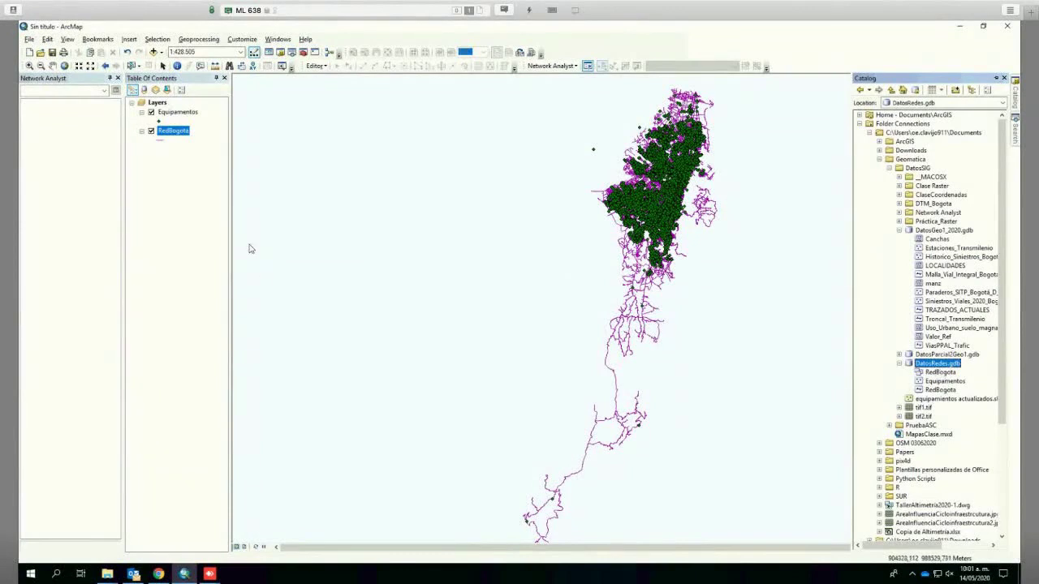
# - Export all features of the RedBogota layer as a feature class named RedBOG in DatosRedes.gdb, without adding it to the map
pyautogui.rightClick(177, 134)
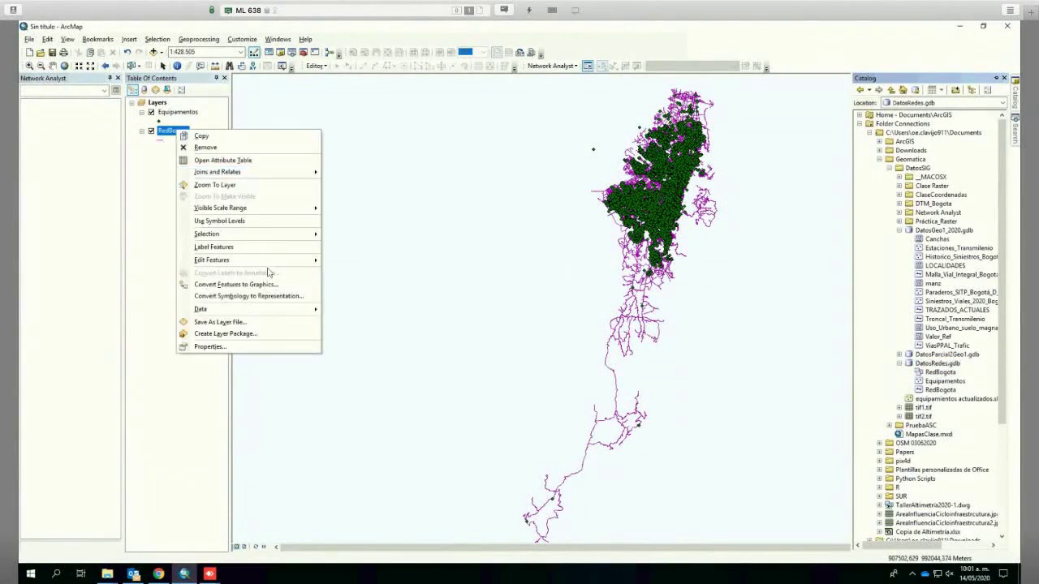
pyautogui.moveTo(293, 314)
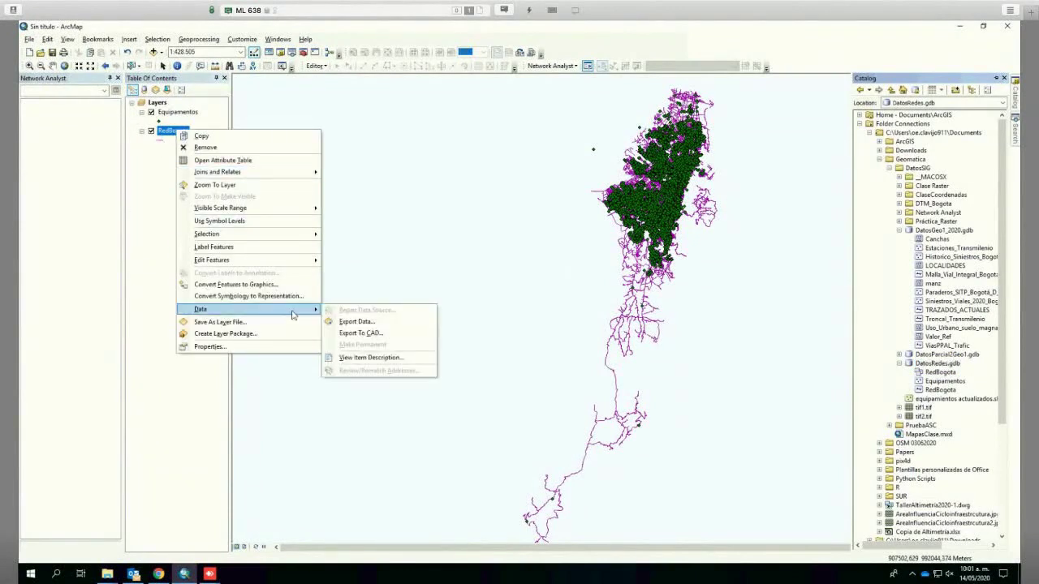
pyautogui.click(352, 322)
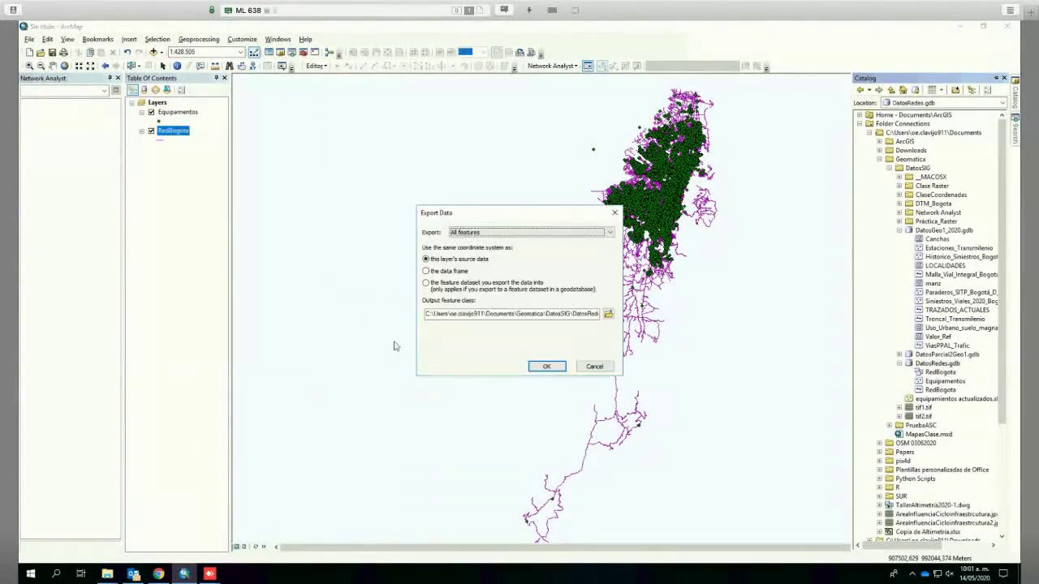
pyautogui.click(597, 311)
pyautogui.doubleClick(419, 243)
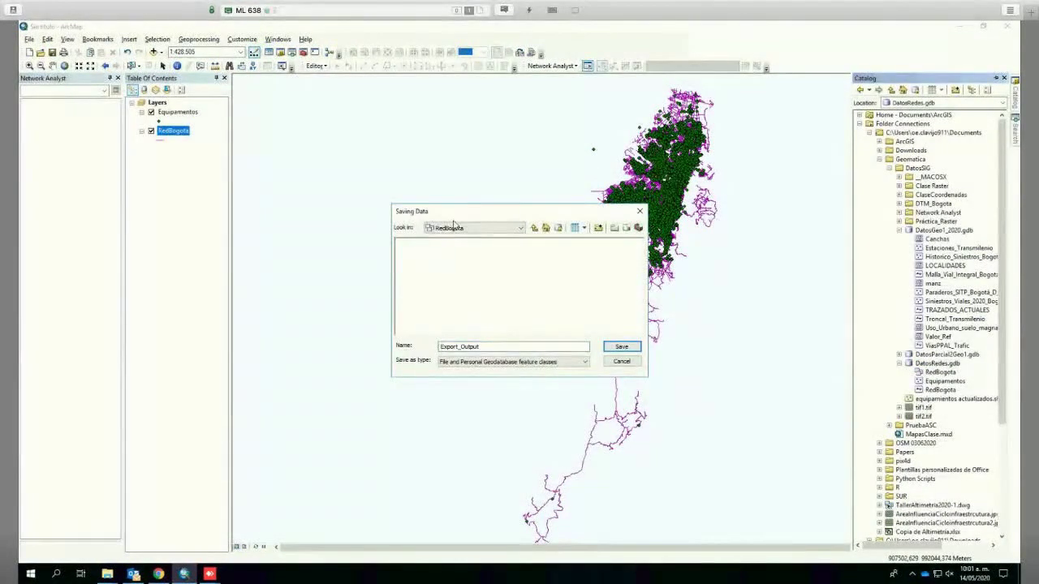
pyautogui.click(478, 347)
pyautogui.doubleClick(476, 347)
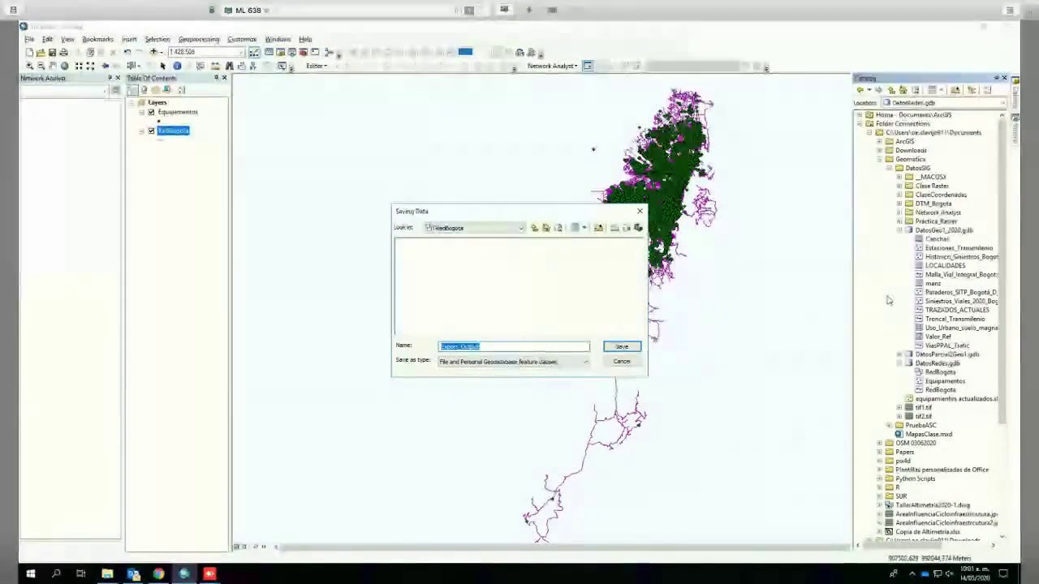
pyautogui.write('RedBOG')
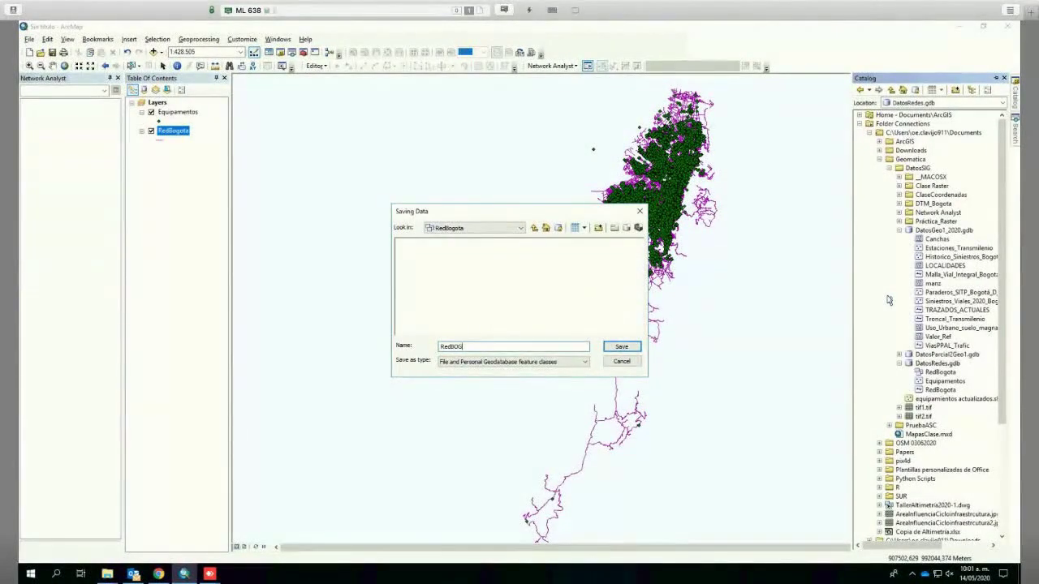
pyautogui.click(534, 228)
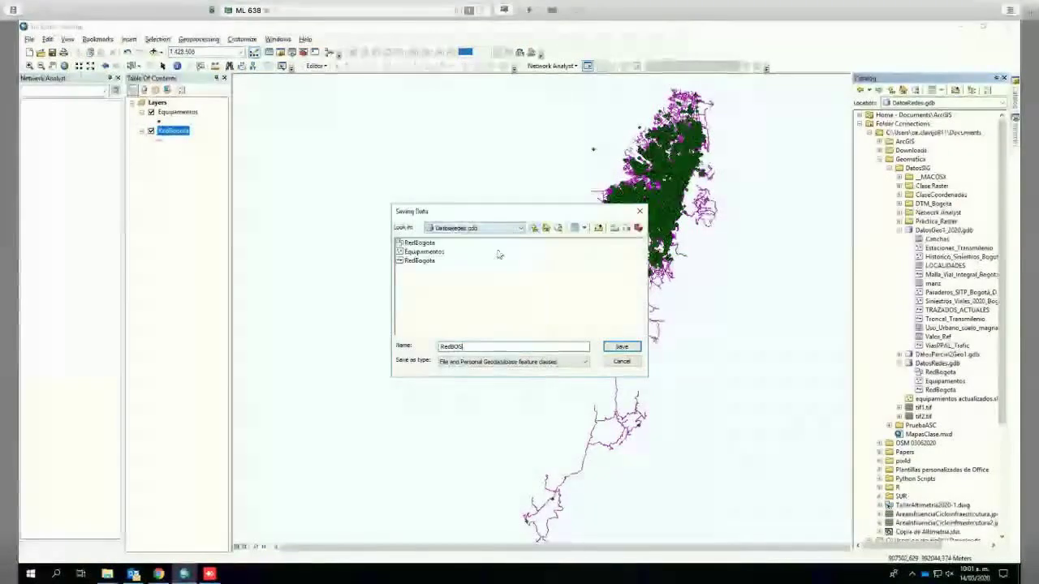
pyautogui.click(621, 348)
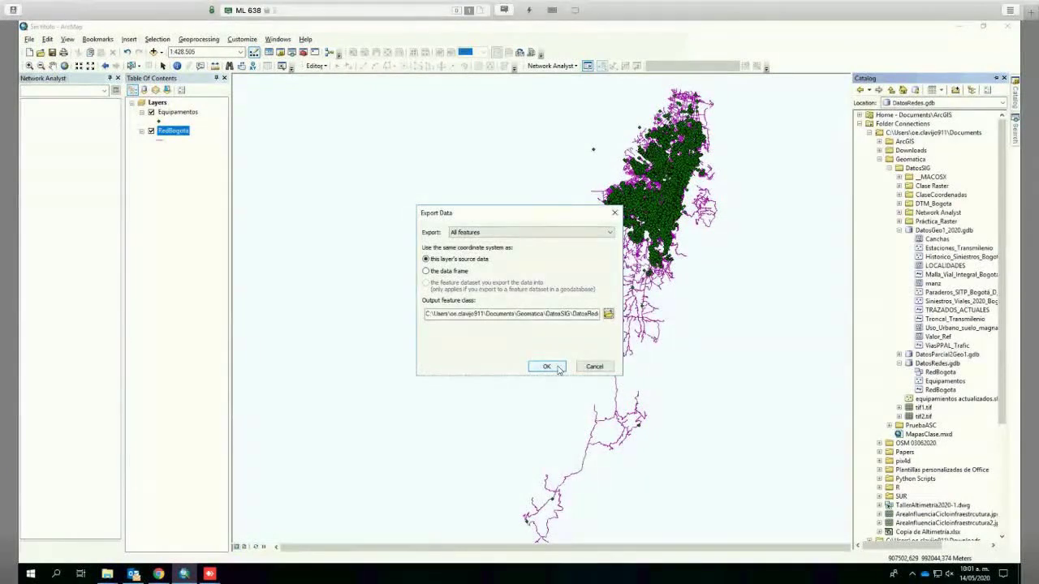
pyautogui.click(546, 367)
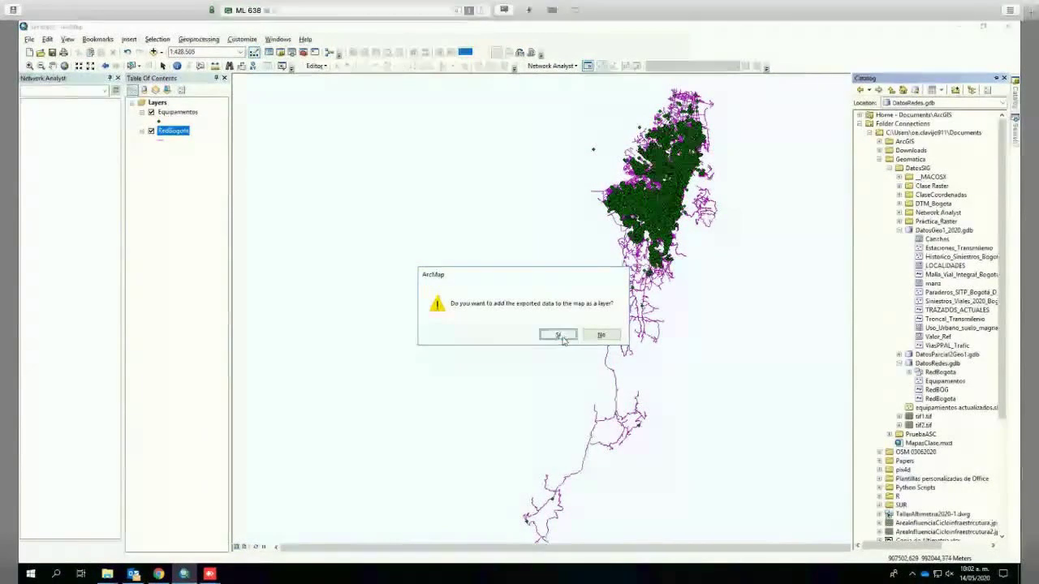
pyautogui.click(600, 334)
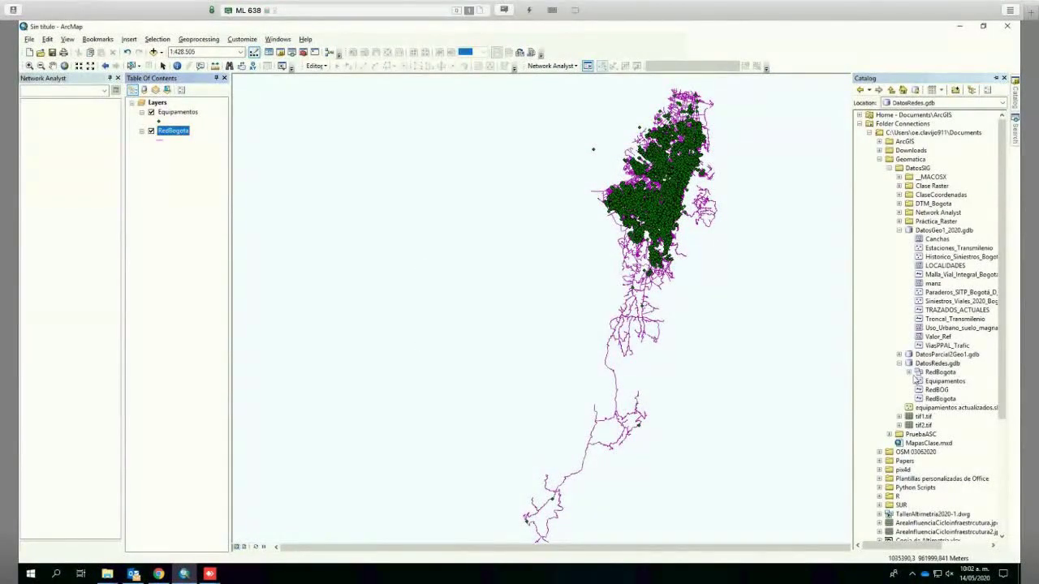
# - Move the RedBOG feature class from the root of DatosRedes.gdb into the RedBogota feature dataset
pyautogui.click(912, 377)
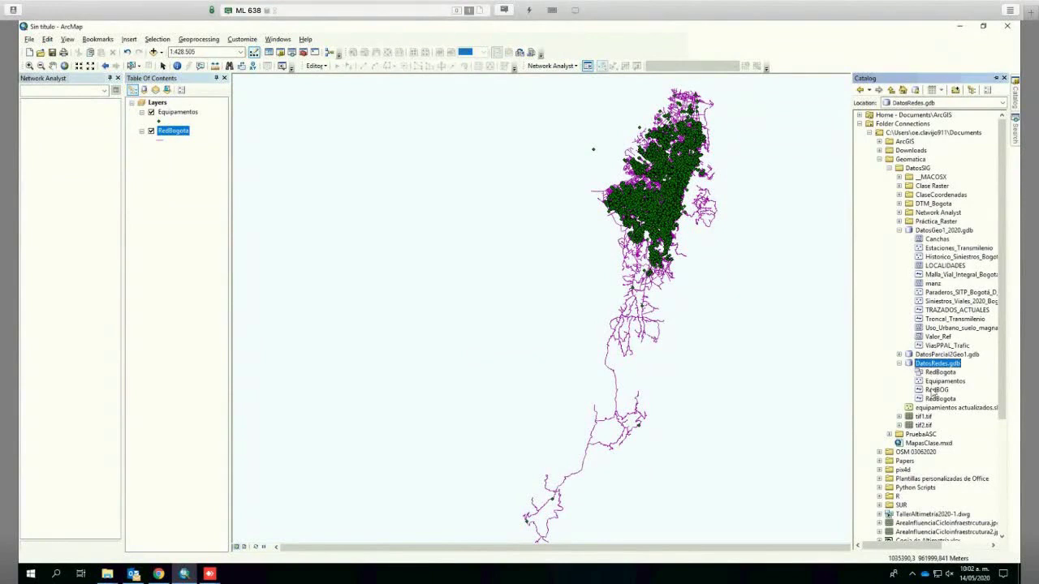
pyautogui.click(930, 391)
pyautogui.click(933, 381)
pyautogui.click(935, 373)
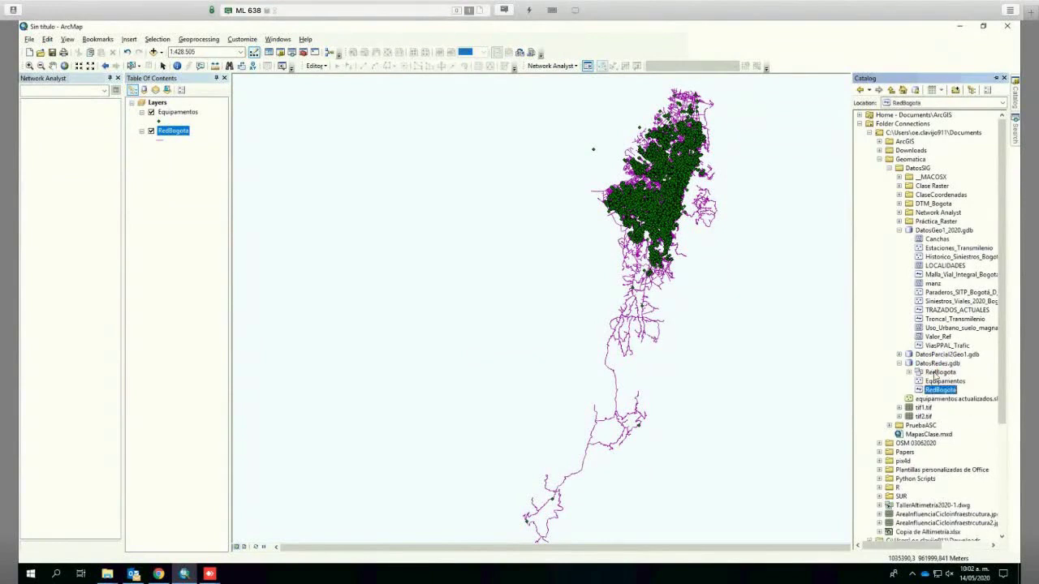
pyautogui.press('XF86AudioLowerVolume')
pyautogui.rightClick(173, 130)
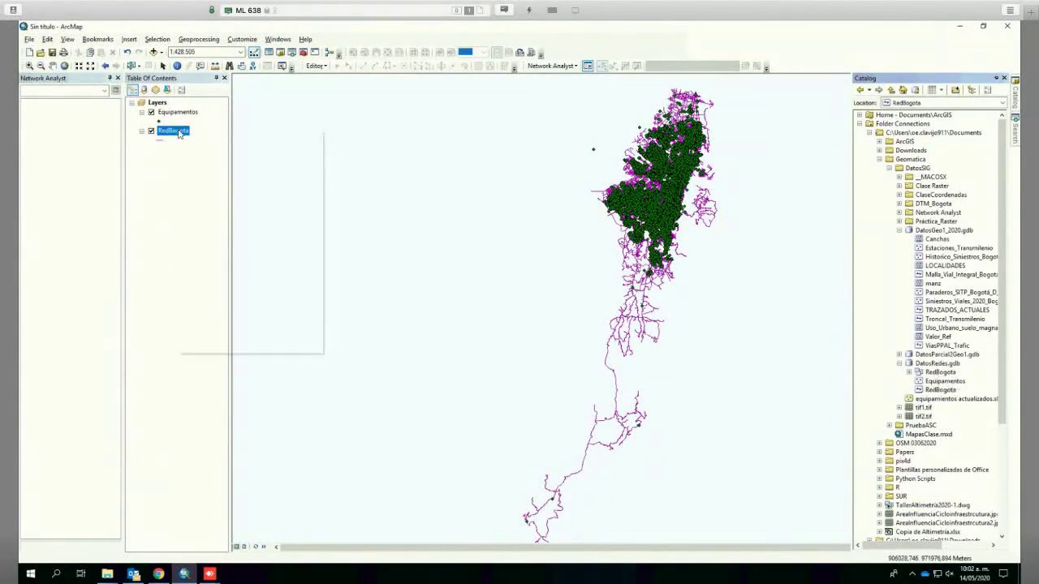
pyautogui.moveTo(244, 307)
pyautogui.click(357, 317)
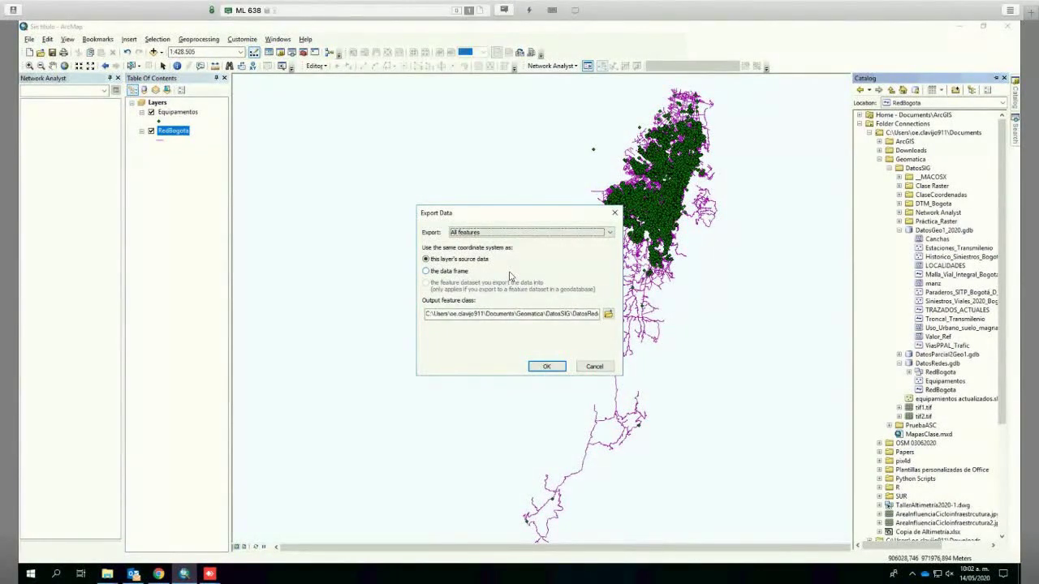
pyautogui.click(593, 367)
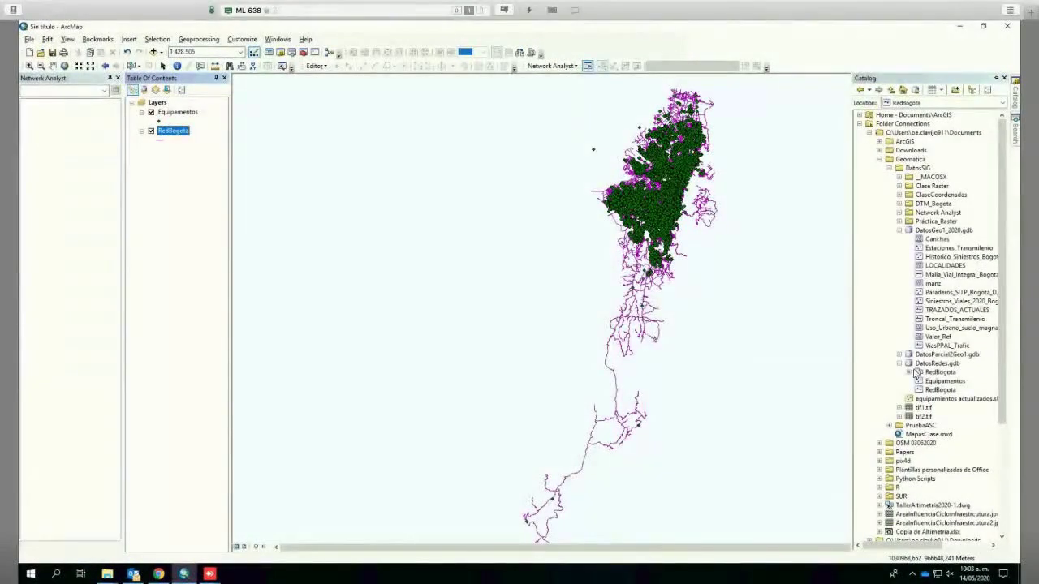
# - Check the contents of the RedBogota feature dataset in DatosRedes.gdb and collapse it again
pyautogui.click(909, 373)
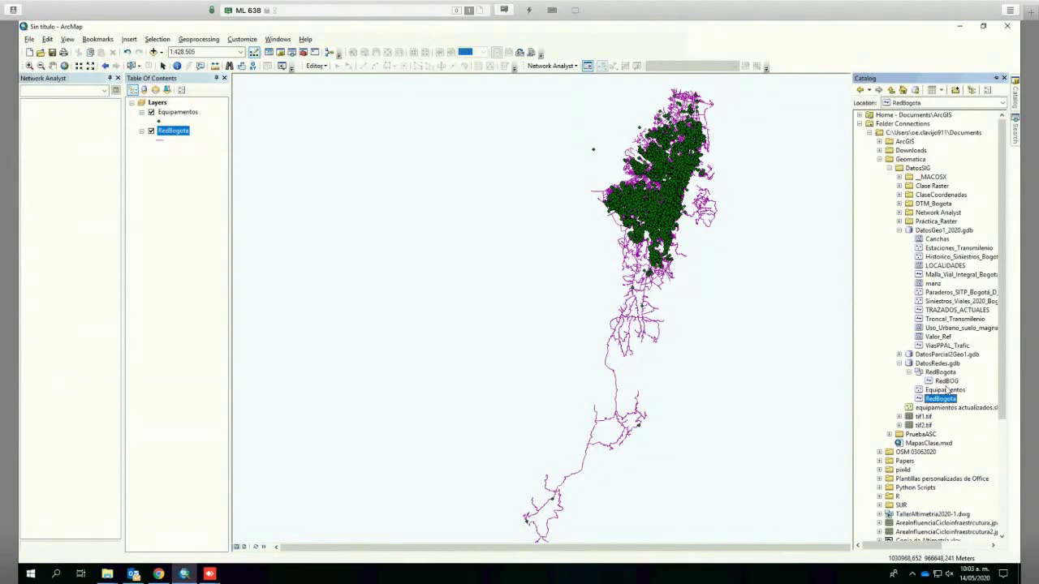
pyautogui.click(909, 373)
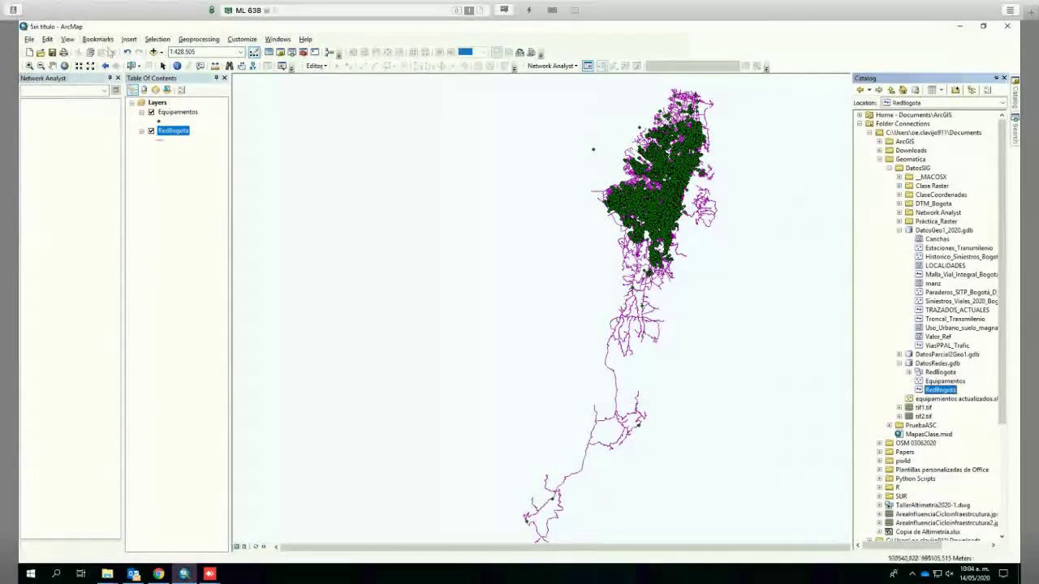
pyautogui.rightClick(157, 103)
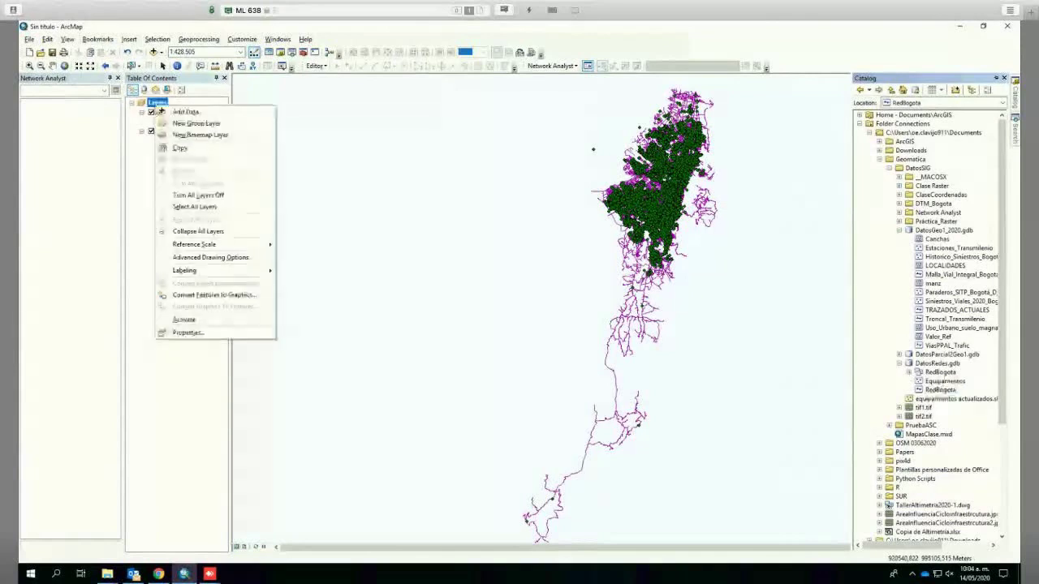
pyautogui.click(139, 193)
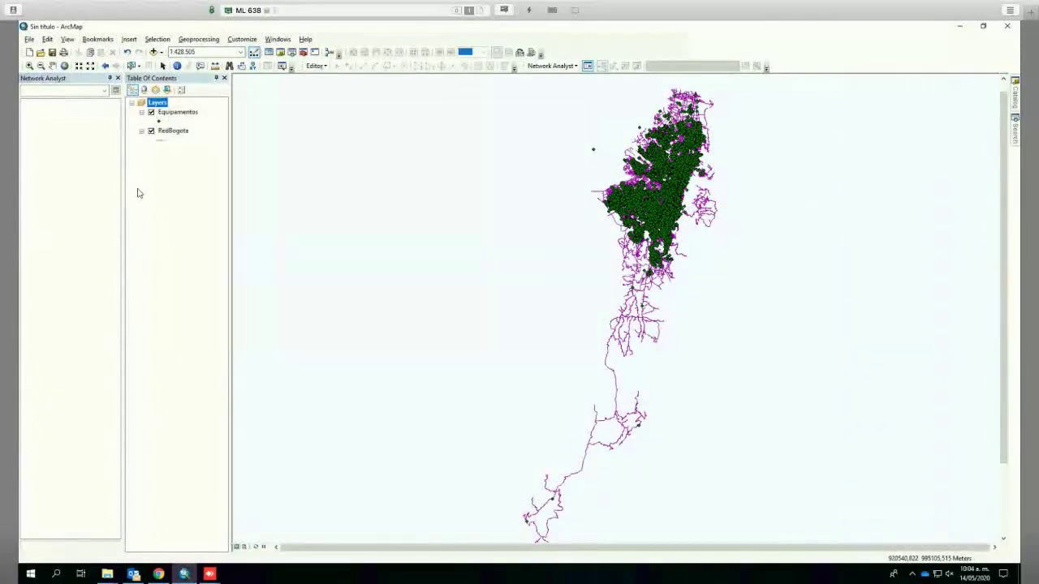
pyautogui.click(1016, 126)
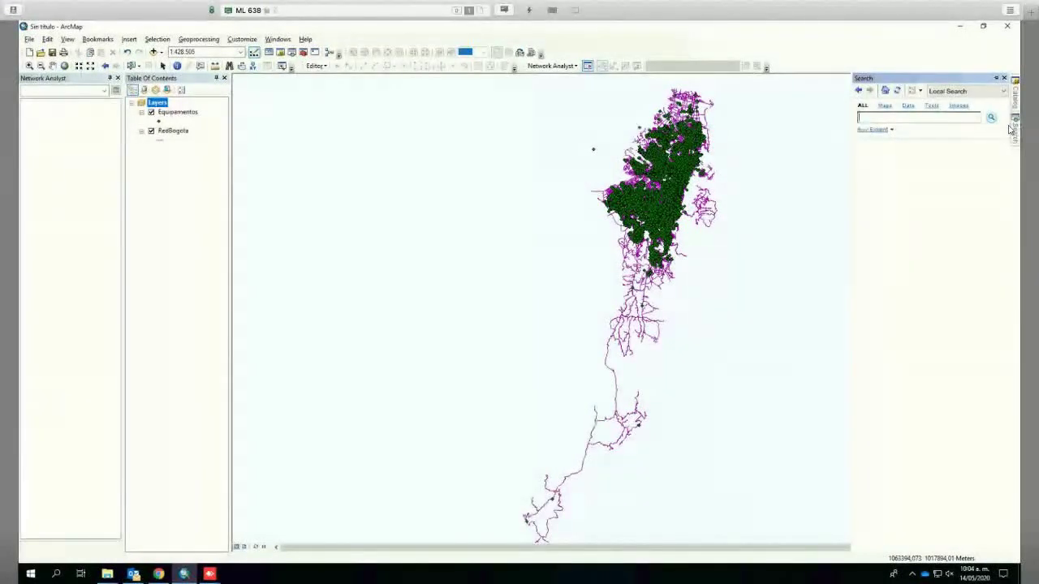
pyautogui.click(1014, 100)
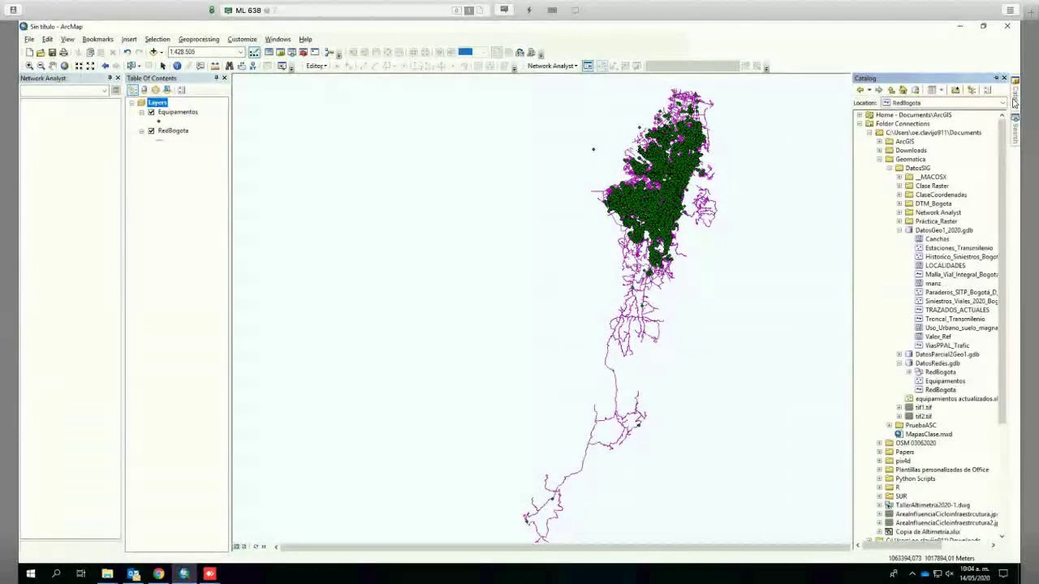
# - Review the data source and projected coordinate system of the RedBogota layer, and close its properties without changes
pyautogui.rightClick(172, 131)
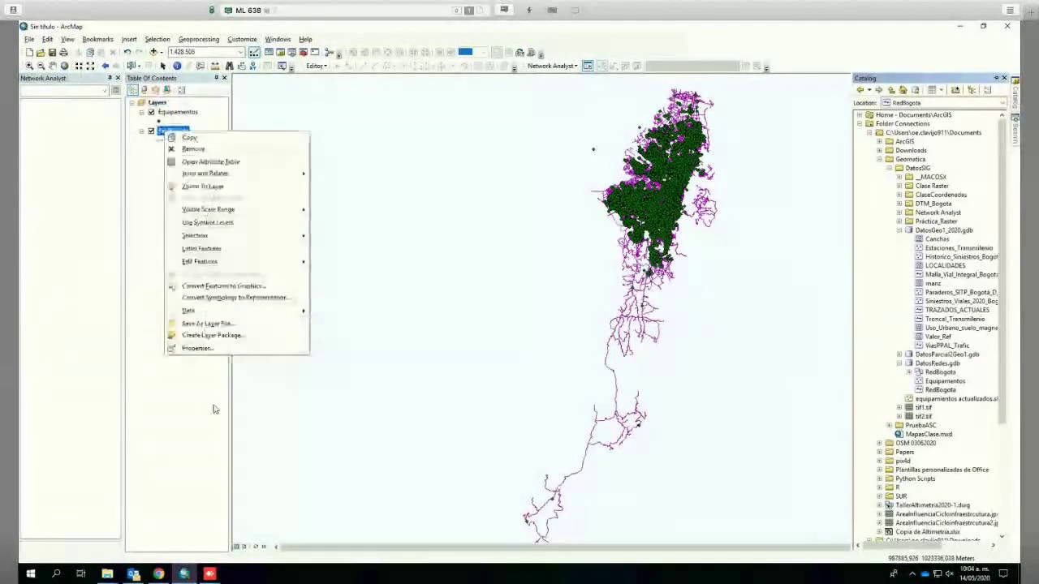
pyautogui.click(197, 348)
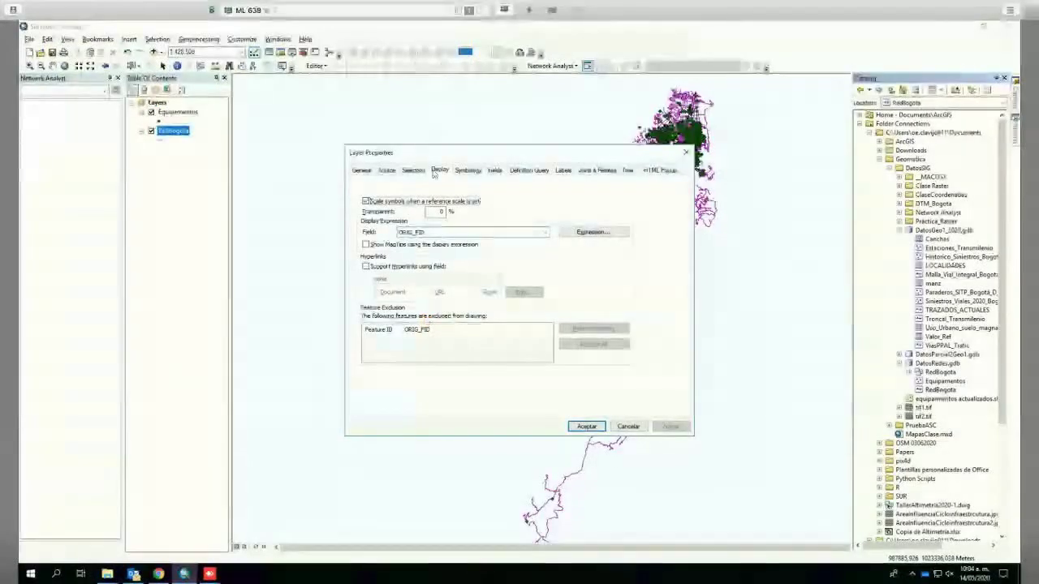
pyautogui.click(384, 170)
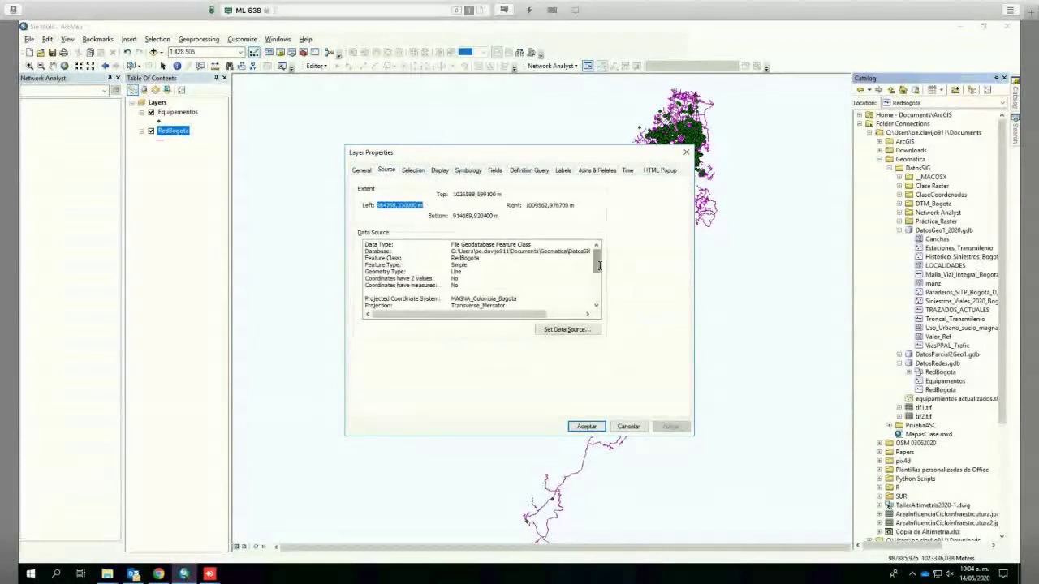
pyautogui.moveTo(597, 270)
pyautogui.mouseDown()
pyautogui.moveTo(597, 302)
pyautogui.moveTo(597, 255)
pyautogui.mouseUp()
pyautogui.click(626, 427)
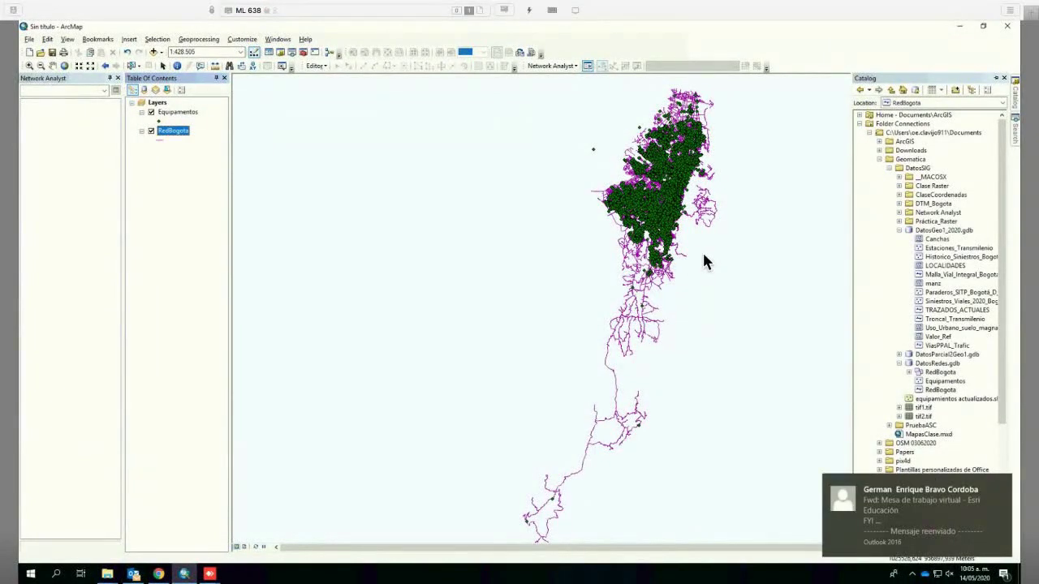
# - Start a new feature dataset in the DatosRedes.gdb geodatabase and name it REDBOGO
pyautogui.rightClick(171, 135)
pyautogui.click(943, 366)
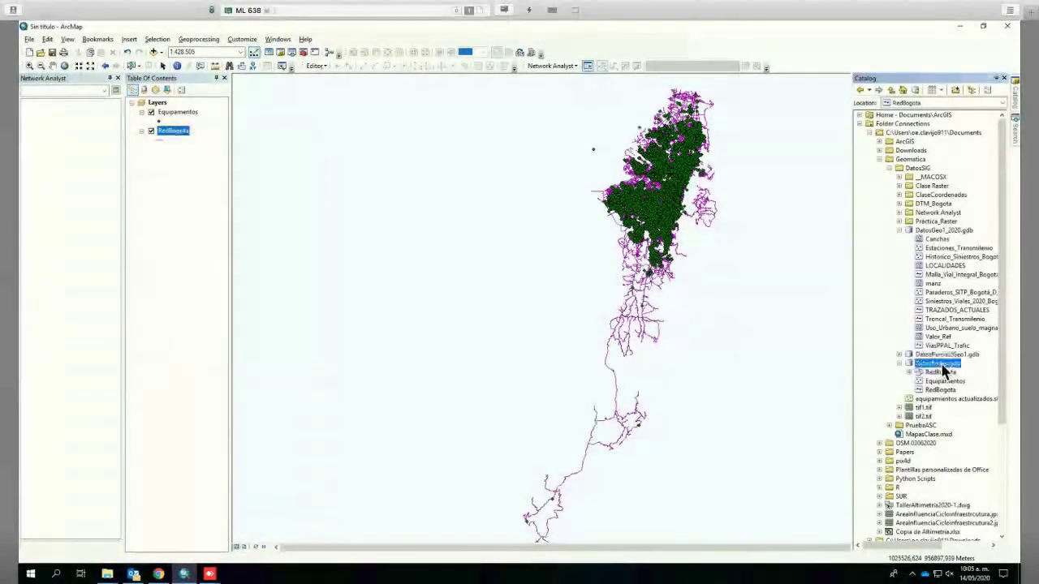
pyautogui.rightClick(943, 365)
pyautogui.moveTo(937, 469)
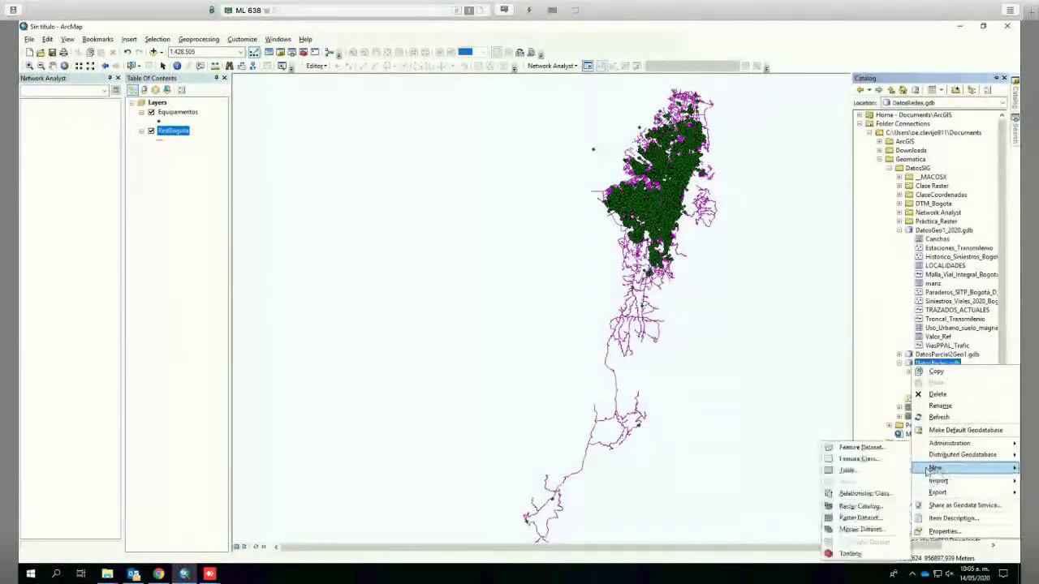
pyautogui.click(862, 447)
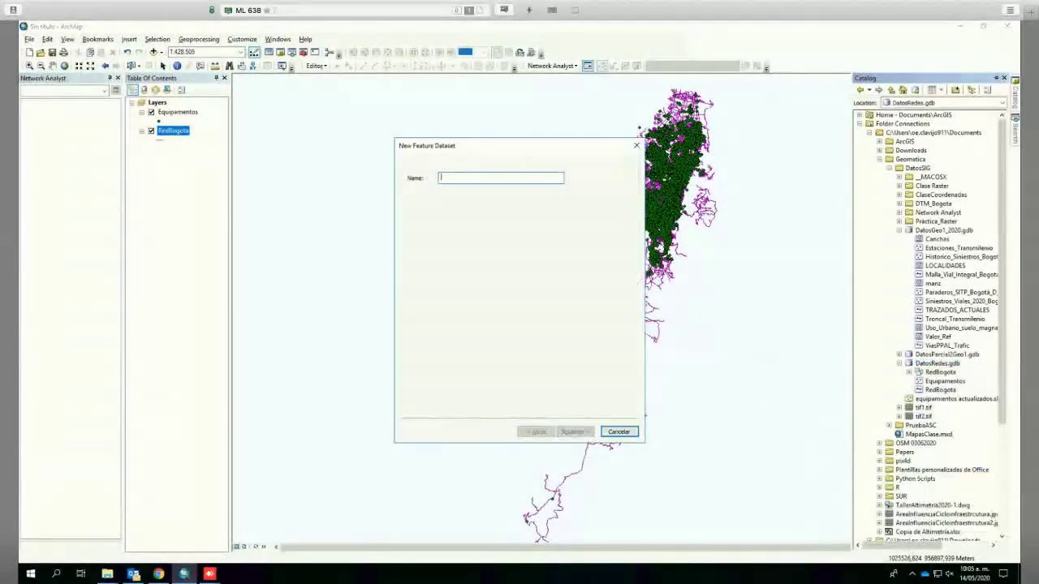
pyautogui.write('REd')
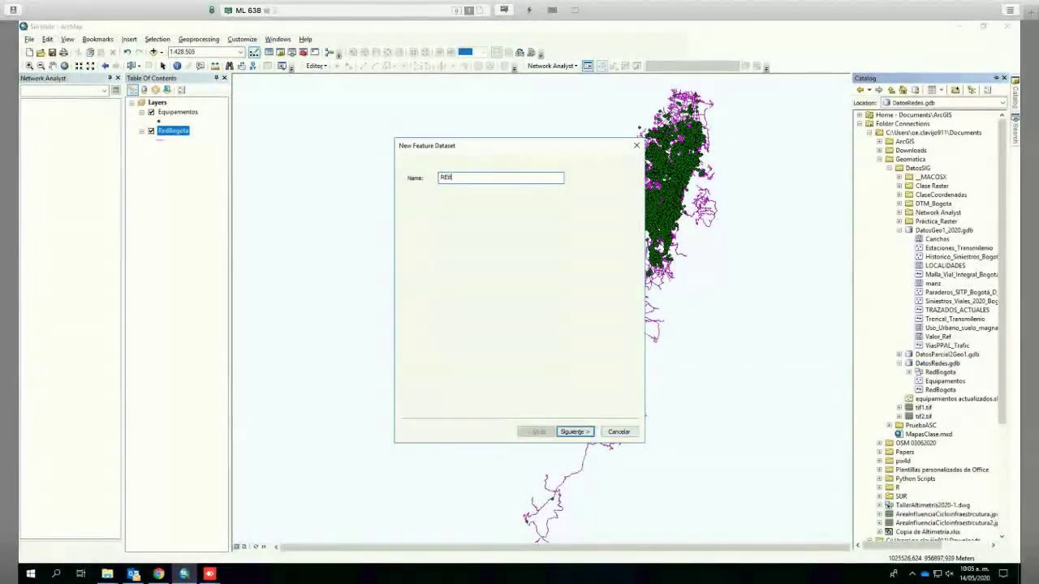
pyautogui.write('BOGO')
pyautogui.press('Return')
# - Give the REDBOGO dataset the MAGNA Colombia Bogota coordinate system, no vertical system and the default tolerances, and finish creating it
pyautogui.click(487, 247)
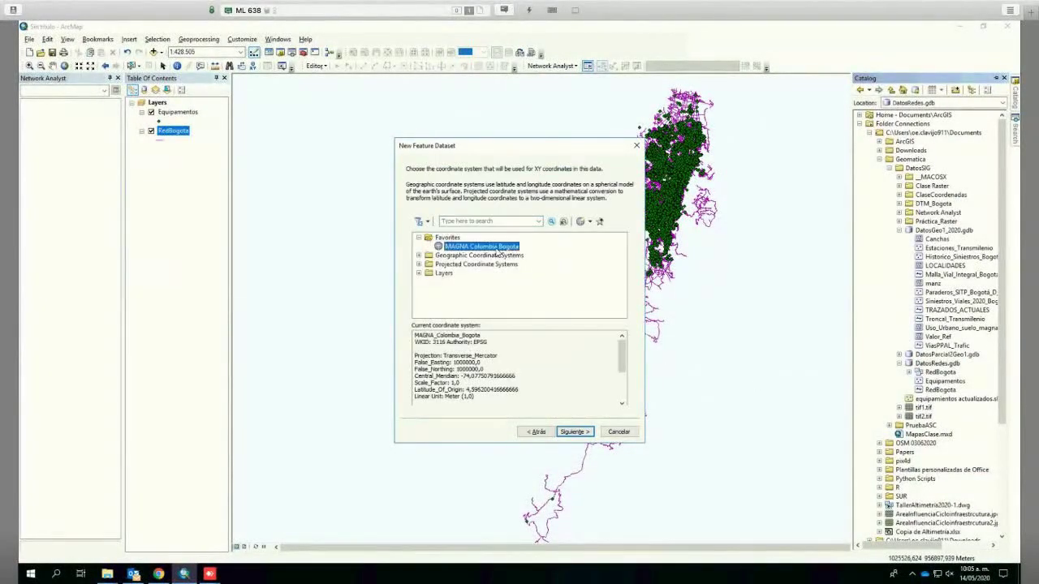
pyautogui.click(571, 431)
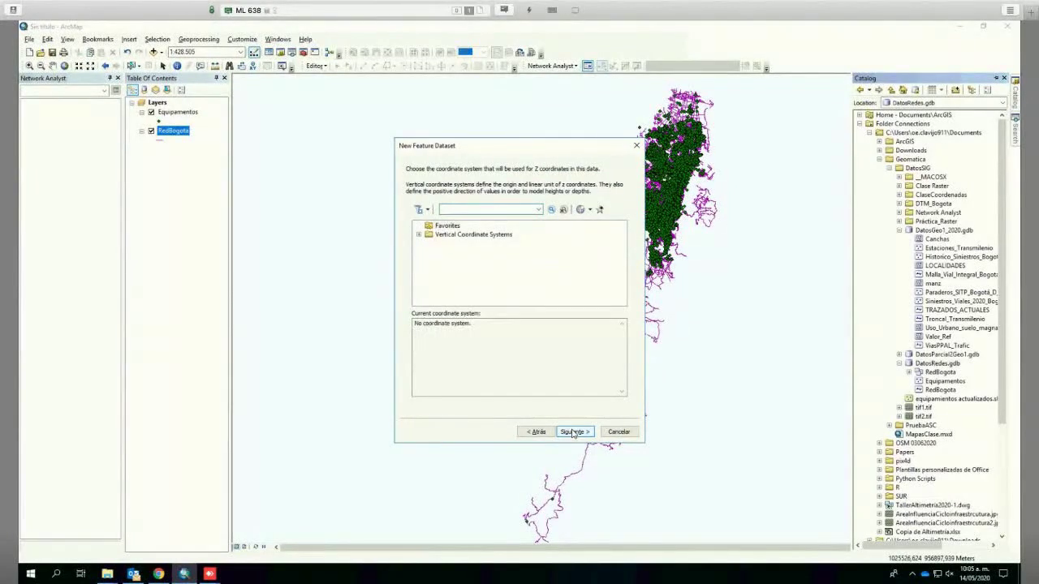
pyautogui.click(573, 432)
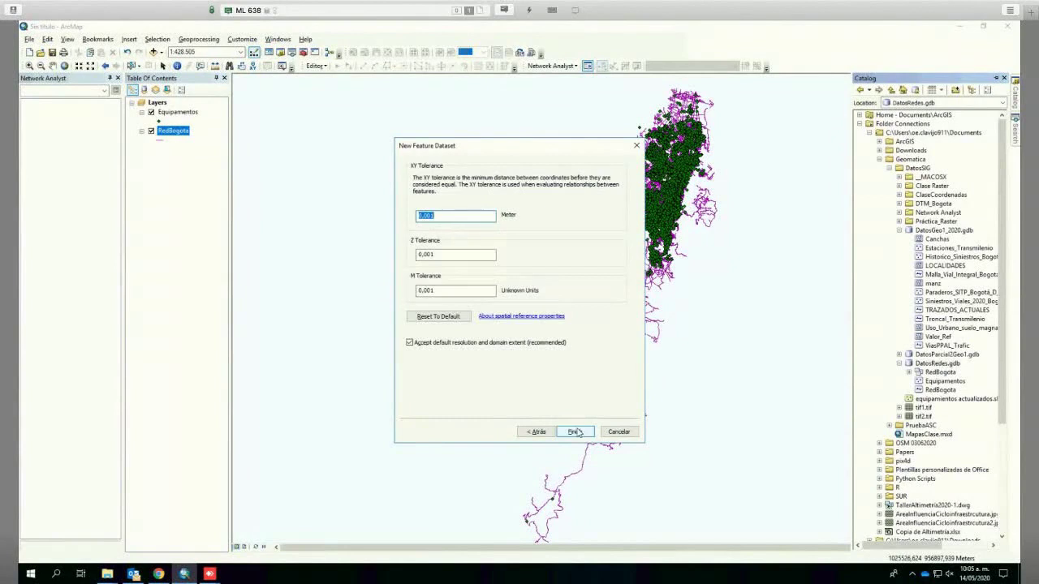
pyautogui.click(574, 432)
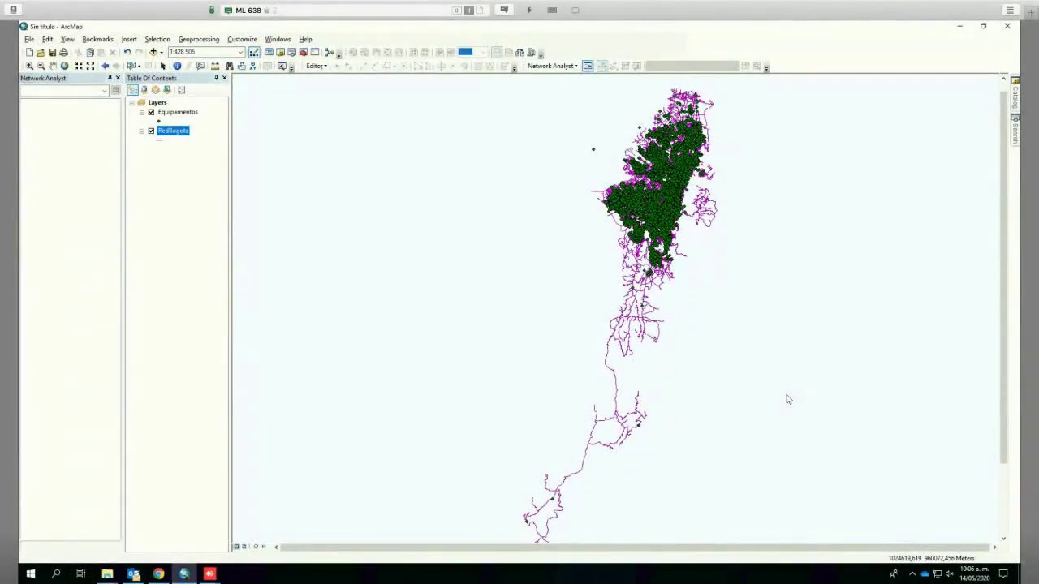
# - Export all RedBogota features into the REDBOGO feature dataset of DatosRedes.gdb as RedOrlando, without adding the result to the map
pyautogui.moveTo(1015, 97)
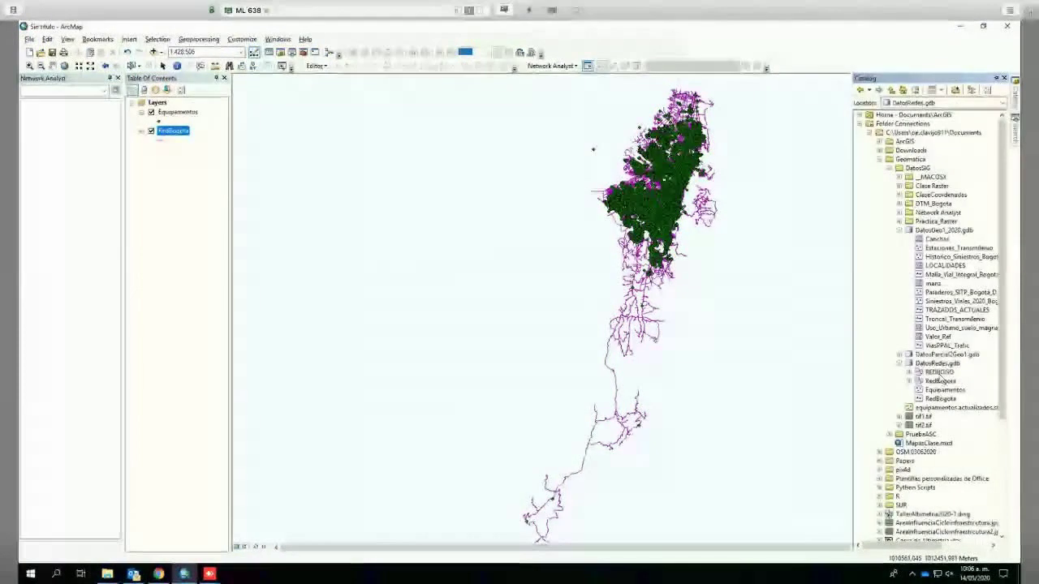
pyautogui.rightClick(178, 133)
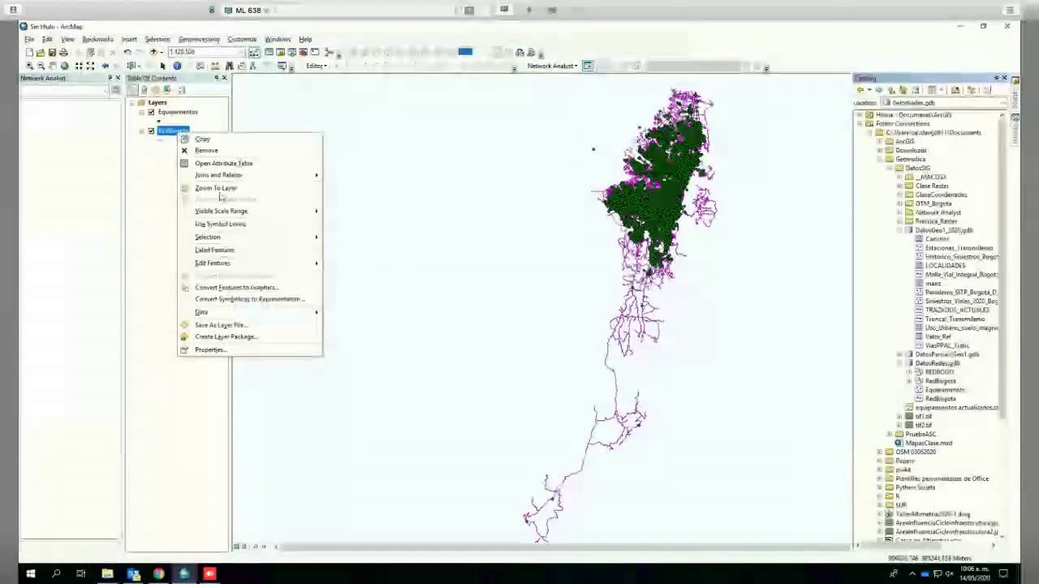
pyautogui.moveTo(262, 312)
pyautogui.click(381, 289)
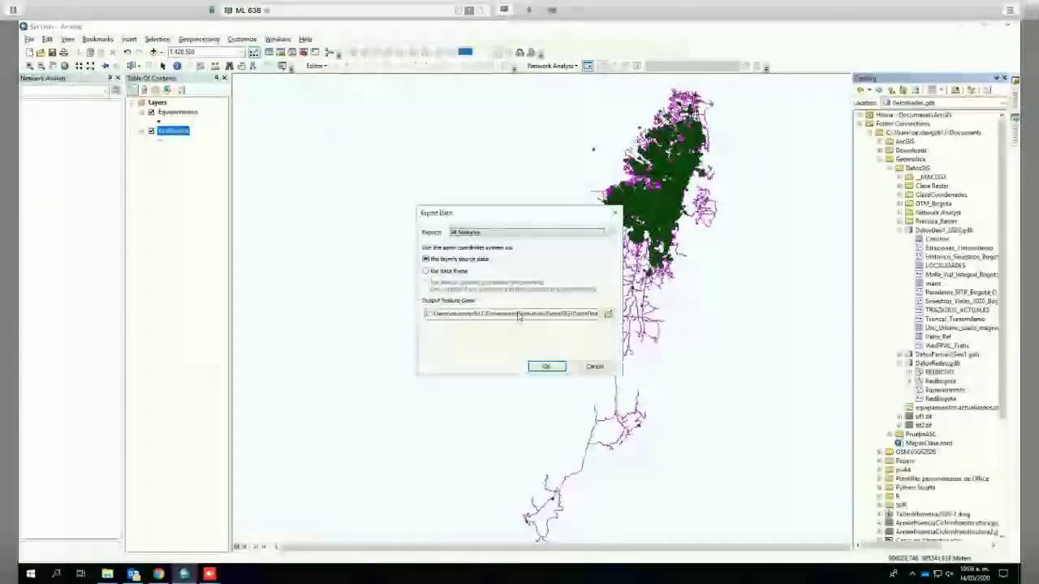
pyautogui.click(607, 313)
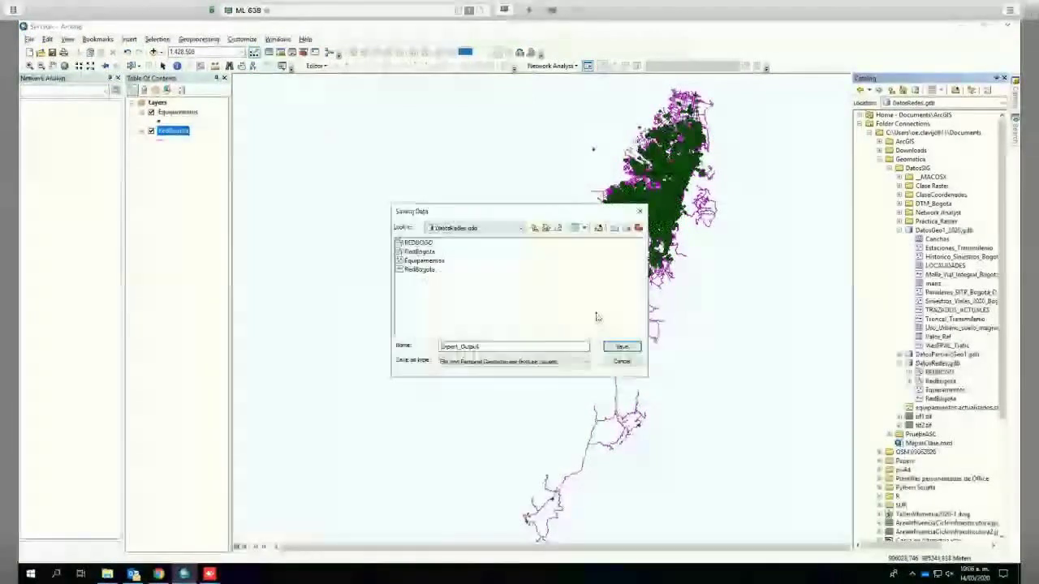
pyautogui.doubleClick(418, 242)
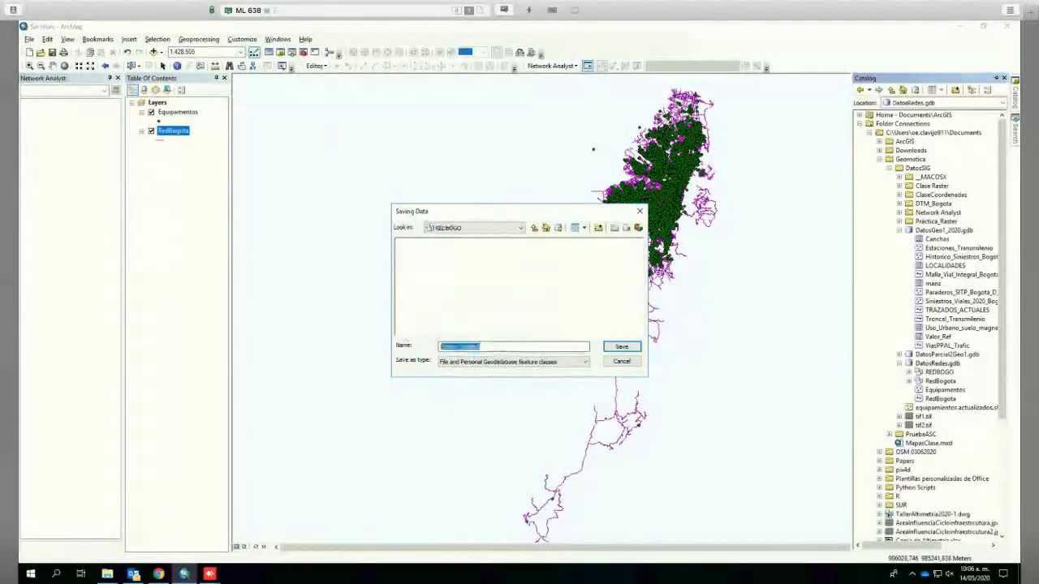
pyautogui.write('RedOrdenada')
pyautogui.press('Return')
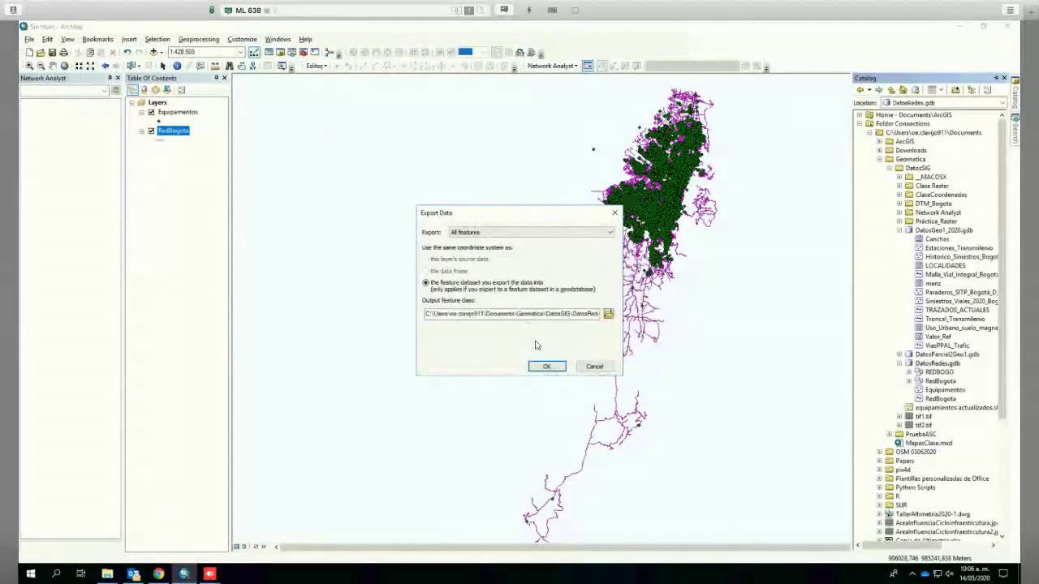
pyautogui.click(547, 366)
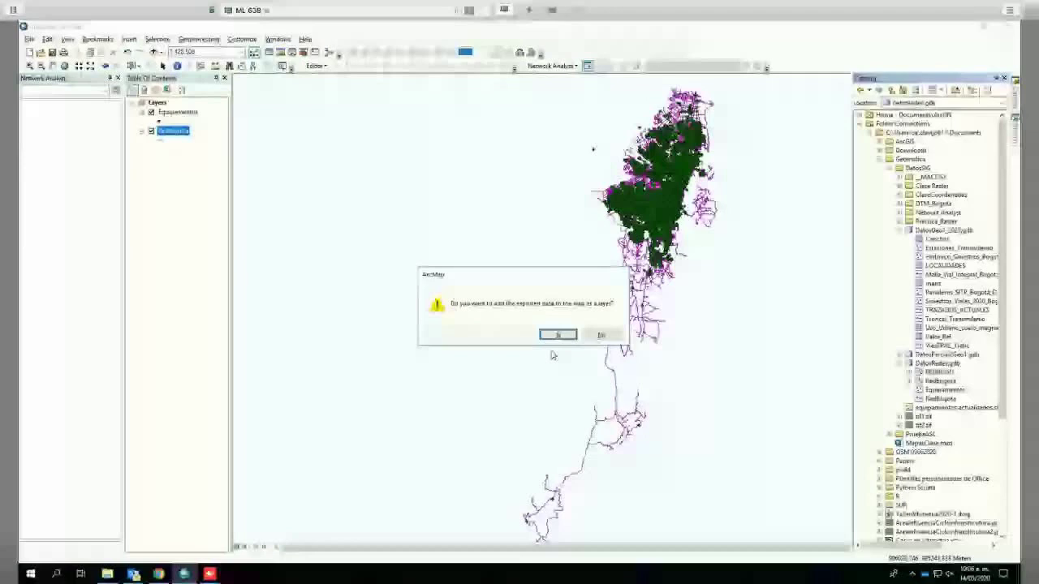
pyautogui.click(601, 334)
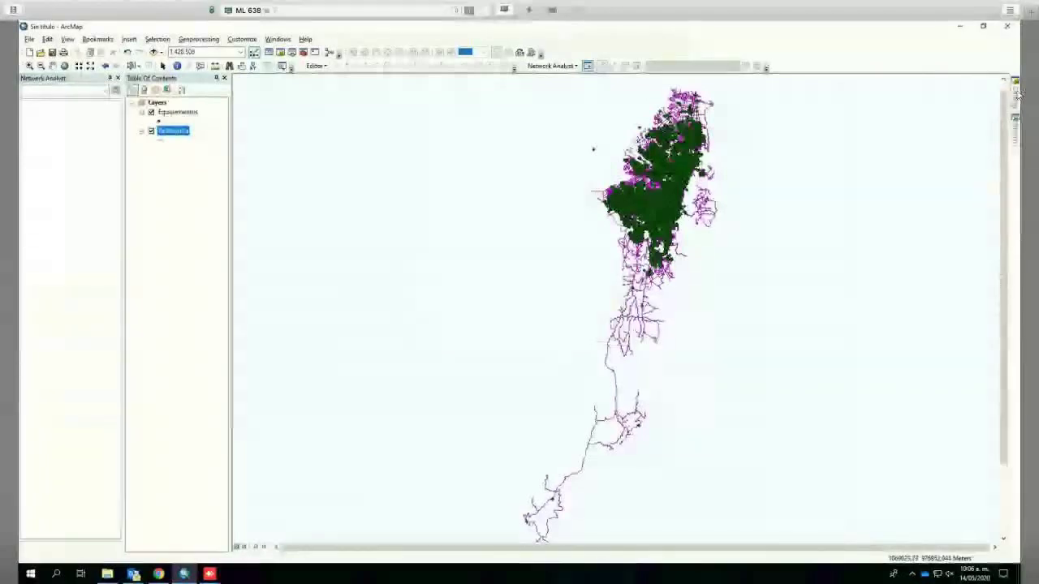
# - Expand the REDBOGO and RedBogota feature datasets in DatosRedes.gdb to check the feature classes inside each
pyautogui.click(938, 362)
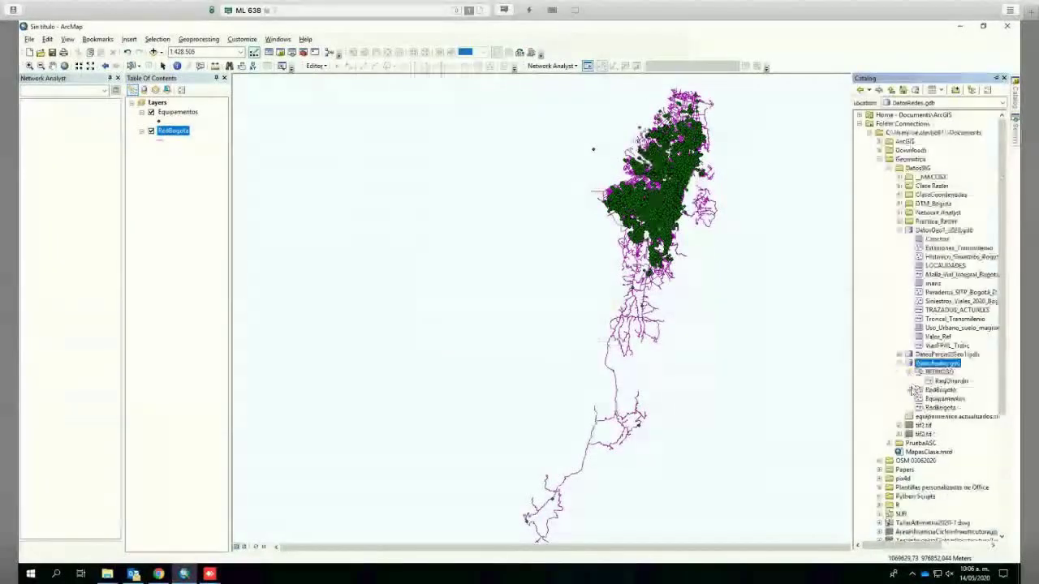
pyautogui.click(909, 372)
pyautogui.click(908, 390)
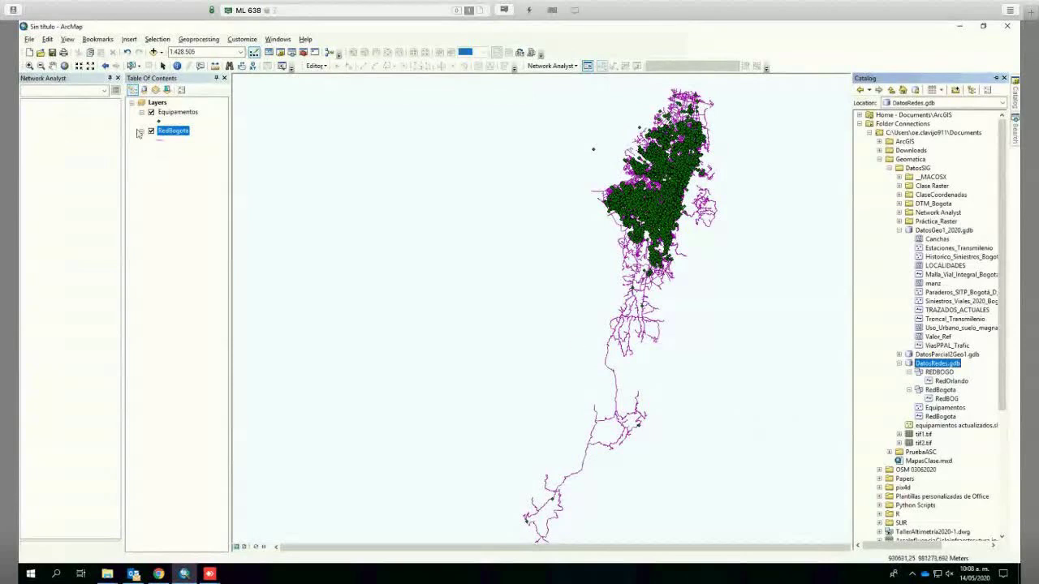
# - Review the save location offered for exporting the RedBogota layer, and cancel the export
pyautogui.rightClick(174, 134)
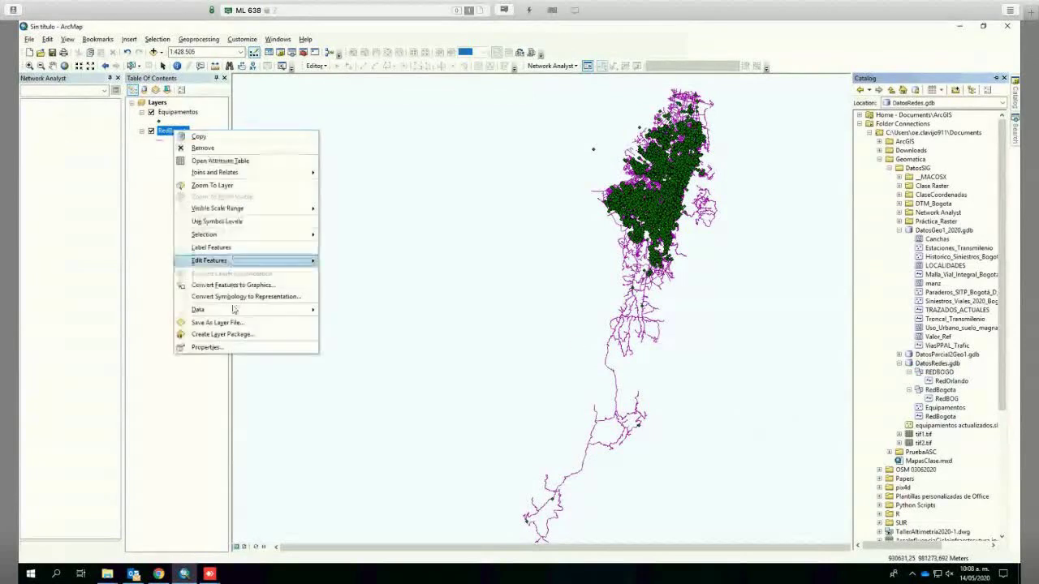
pyautogui.moveTo(204, 308)
pyautogui.click(410, 329)
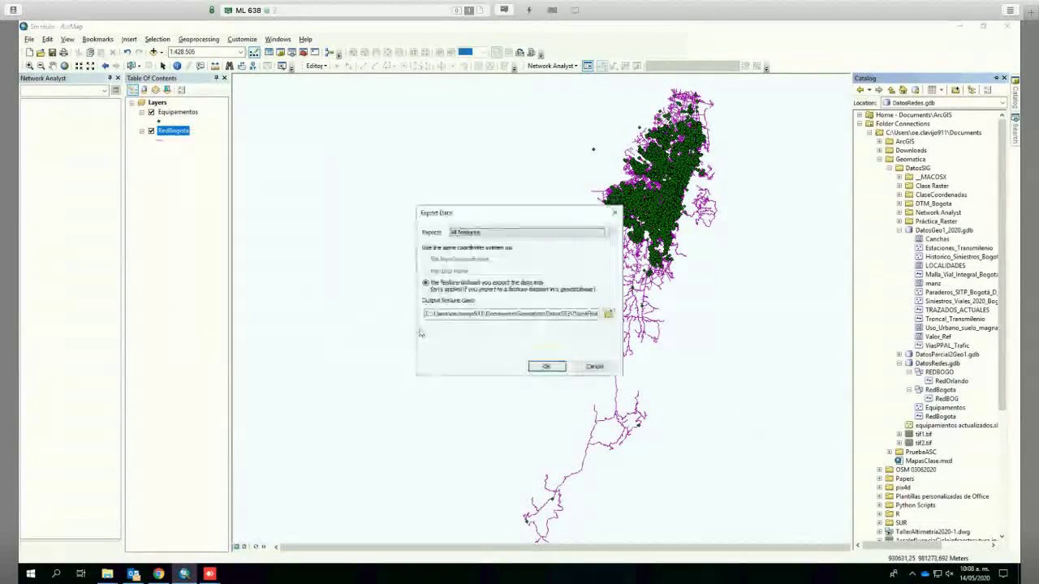
pyautogui.click(608, 314)
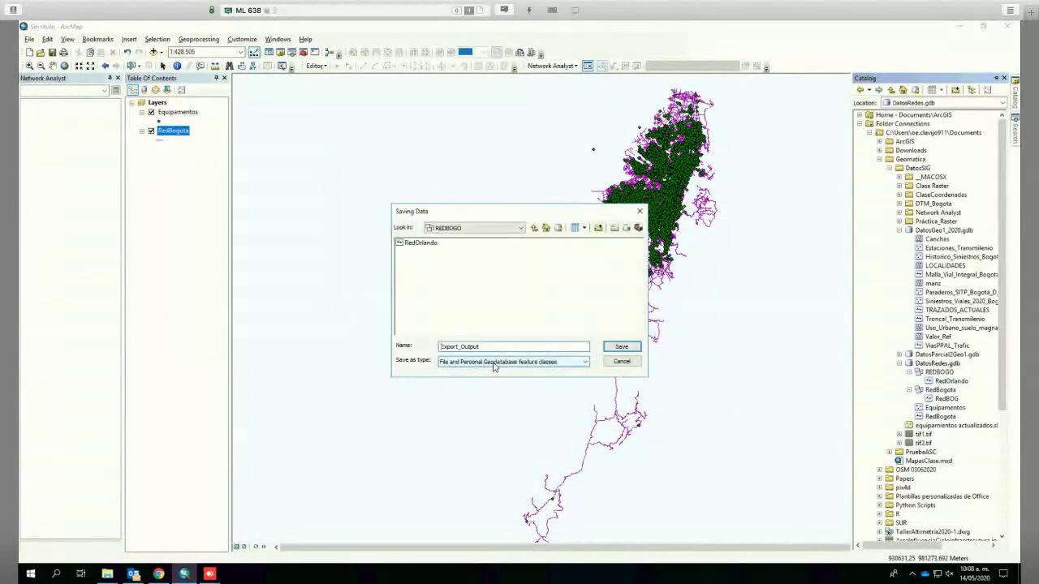
pyautogui.click(621, 361)
pyautogui.click(596, 367)
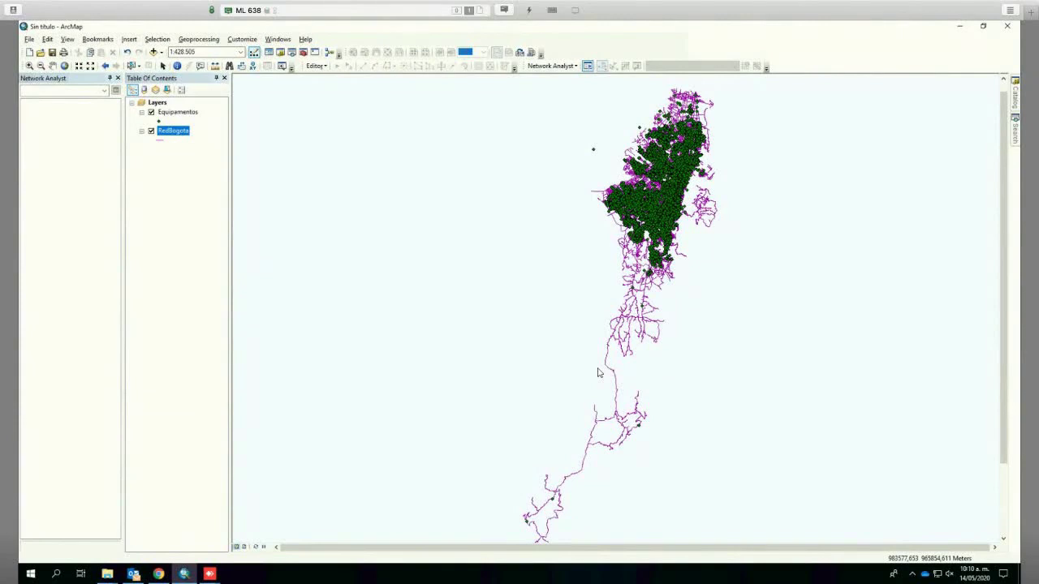
# - Review the output file types available when exporting the RedBogota layer, and close the export without saving
pyautogui.moveTo(1015, 98)
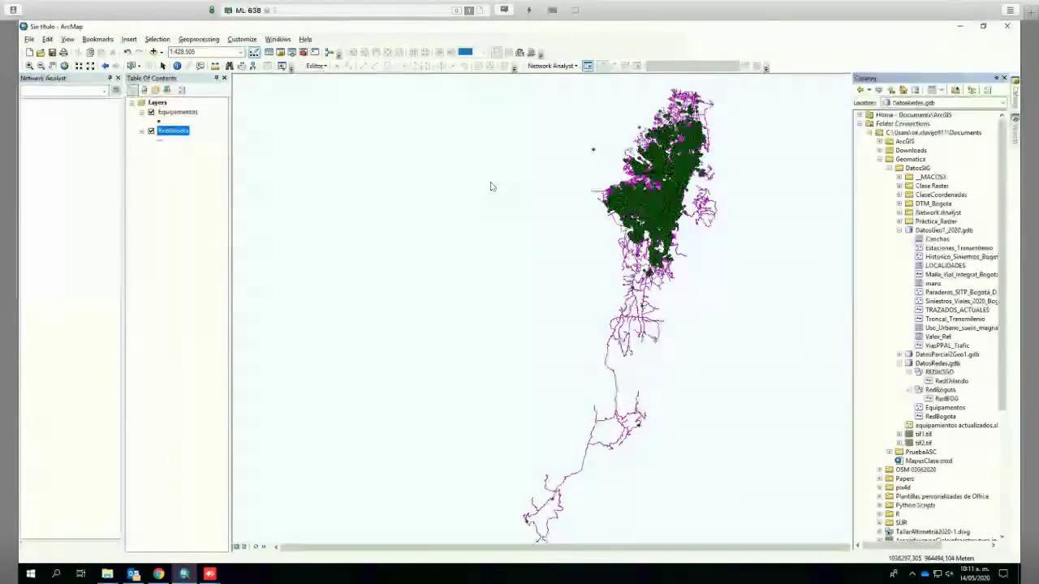
pyautogui.rightClick(172, 130)
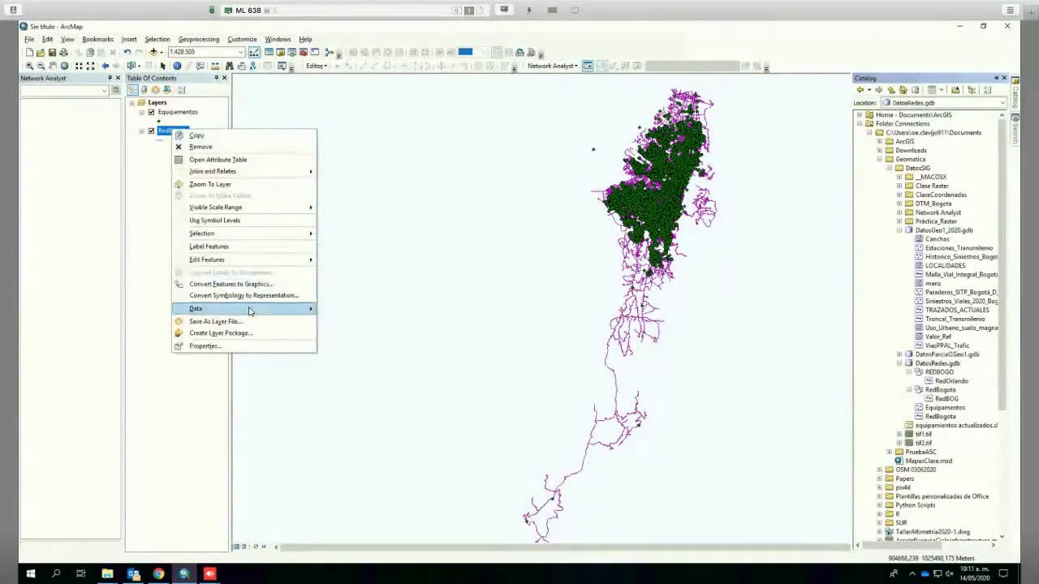
pyautogui.moveTo(302, 308)
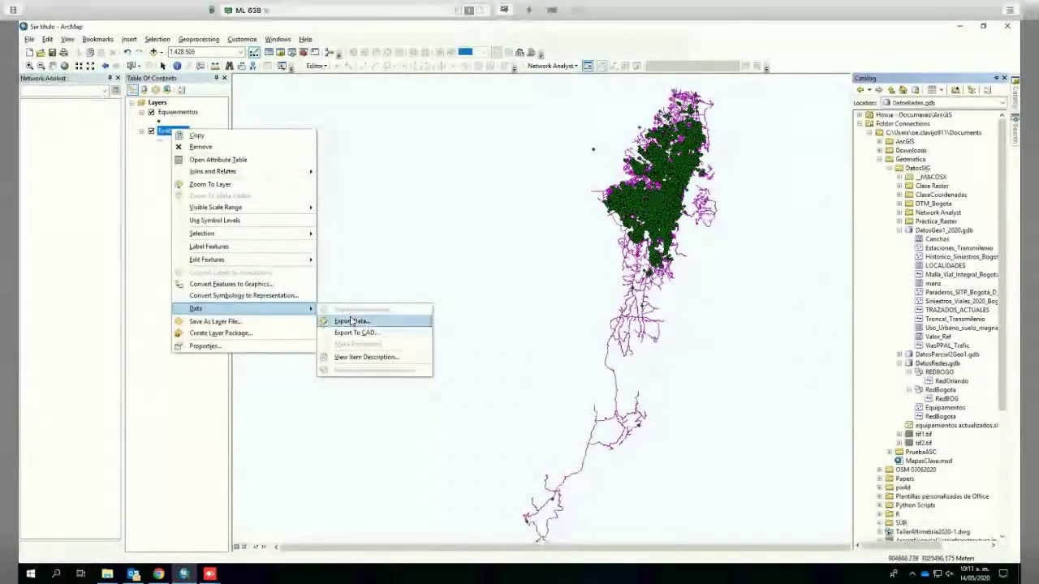
pyautogui.click(351, 321)
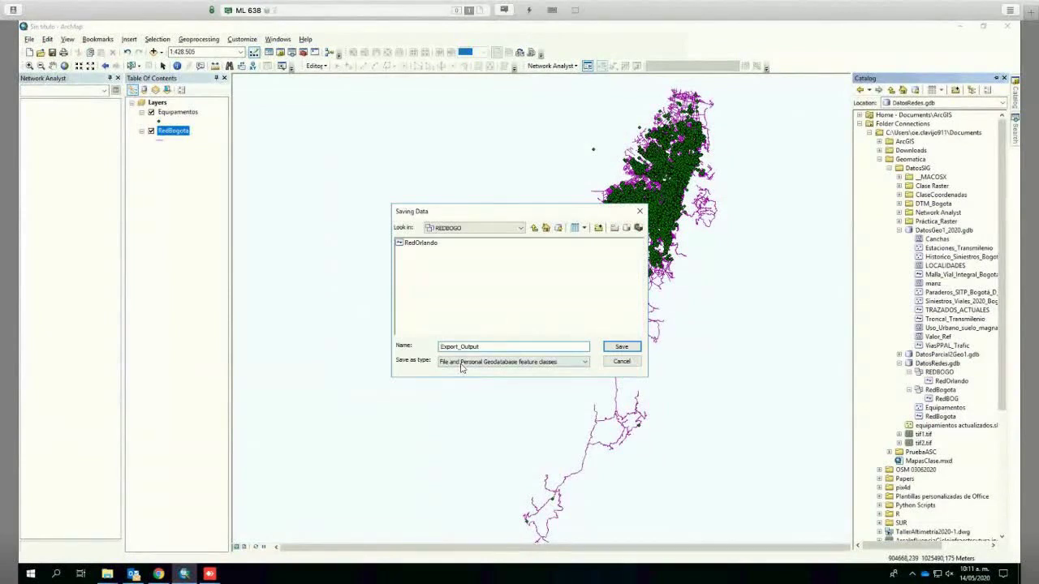
pyautogui.click(462, 364)
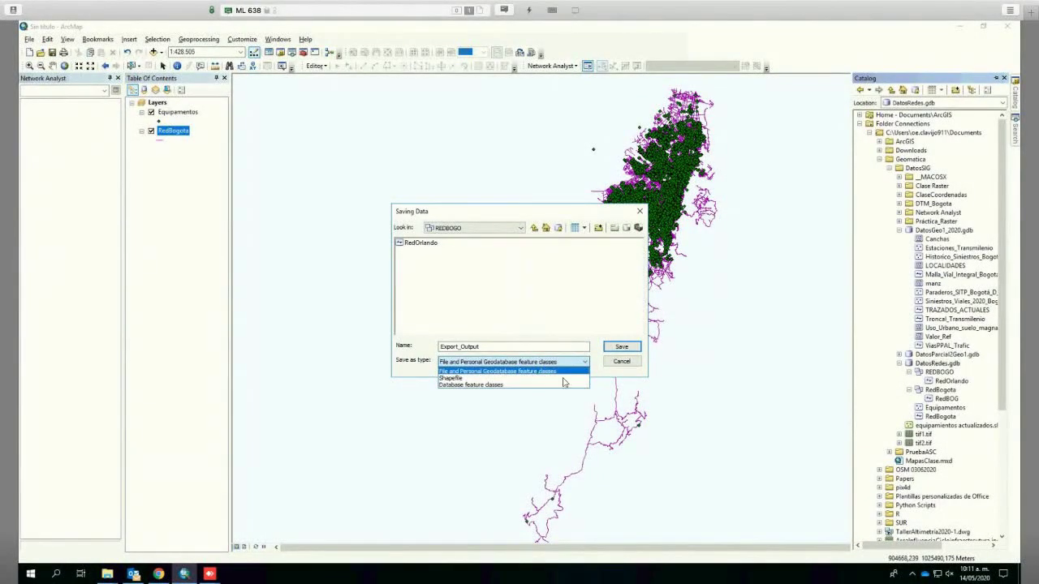
pyautogui.click(625, 371)
pyautogui.click(604, 366)
pyautogui.click(605, 366)
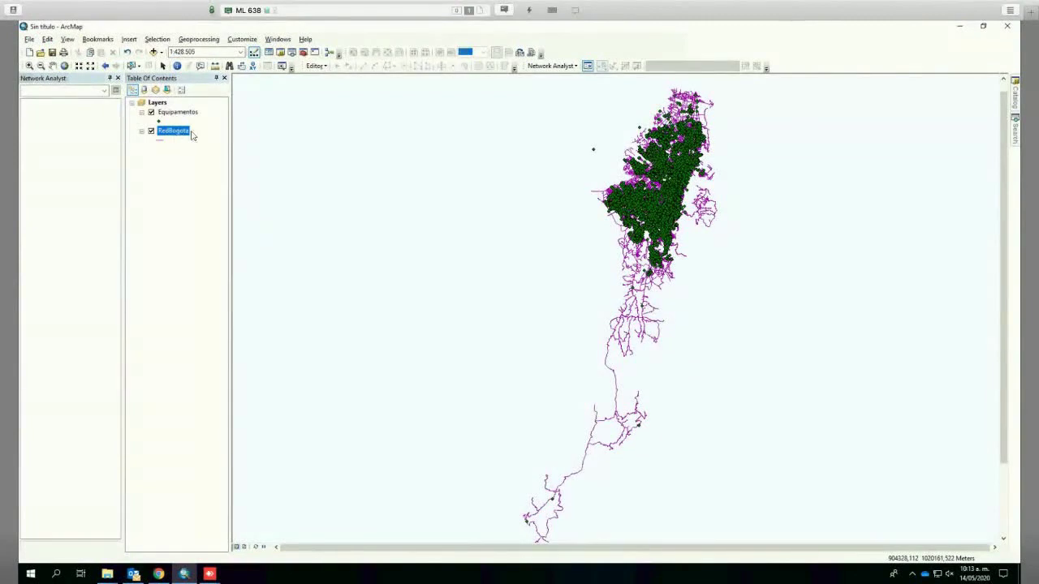
# - Delete the REDBOGO feature dataset from DatosRedes.gdb
pyautogui.click(1015, 109)
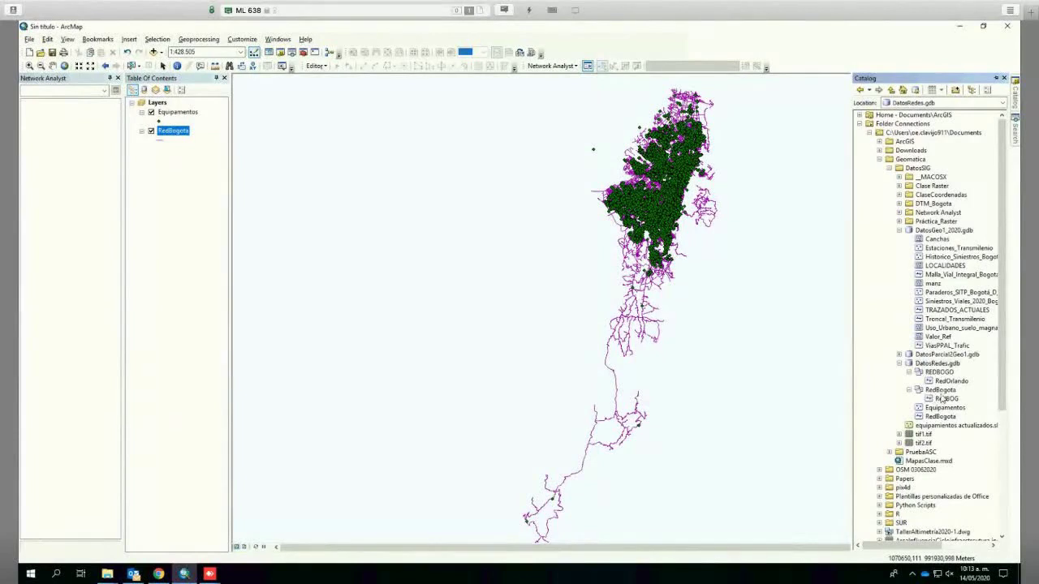
pyautogui.click(938, 372)
pyautogui.rightClick(938, 373)
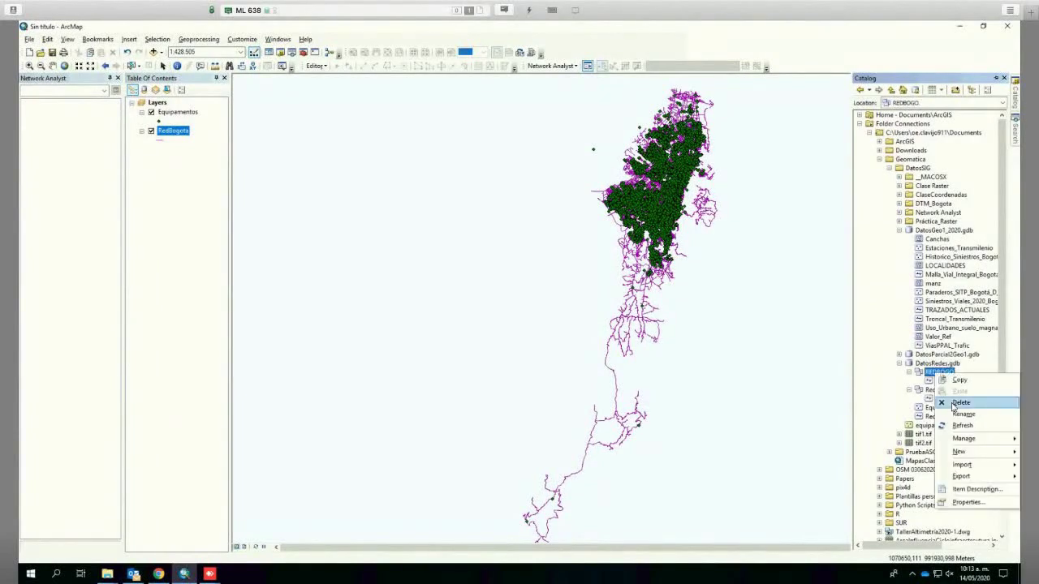
pyautogui.click(960, 402)
pyautogui.click(550, 322)
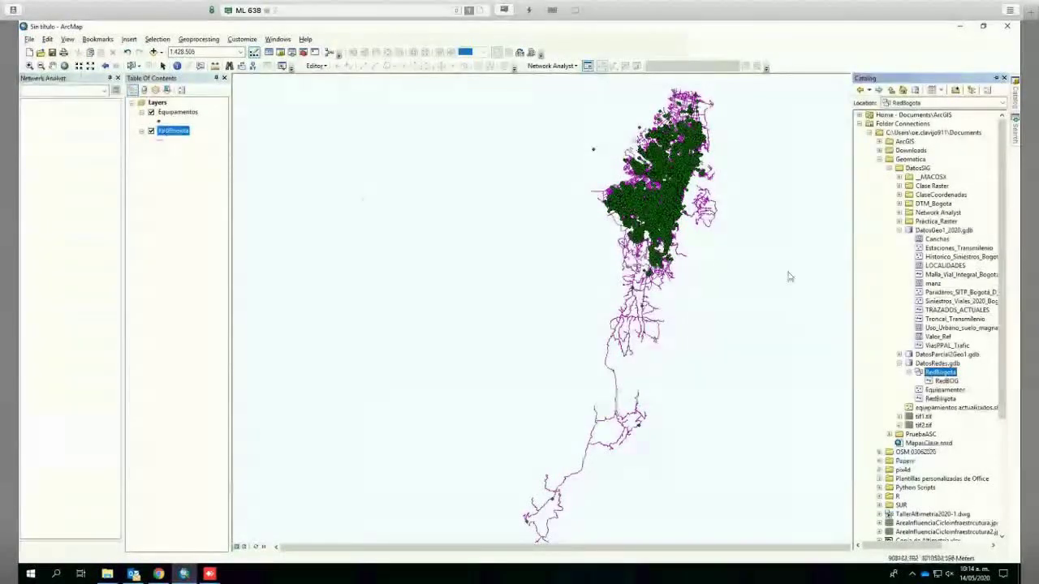
# - Examine the coordinate system options and the DatosRedes.gdb destination for a RedBogota export, and cancel it
pyautogui.click(921, 231)
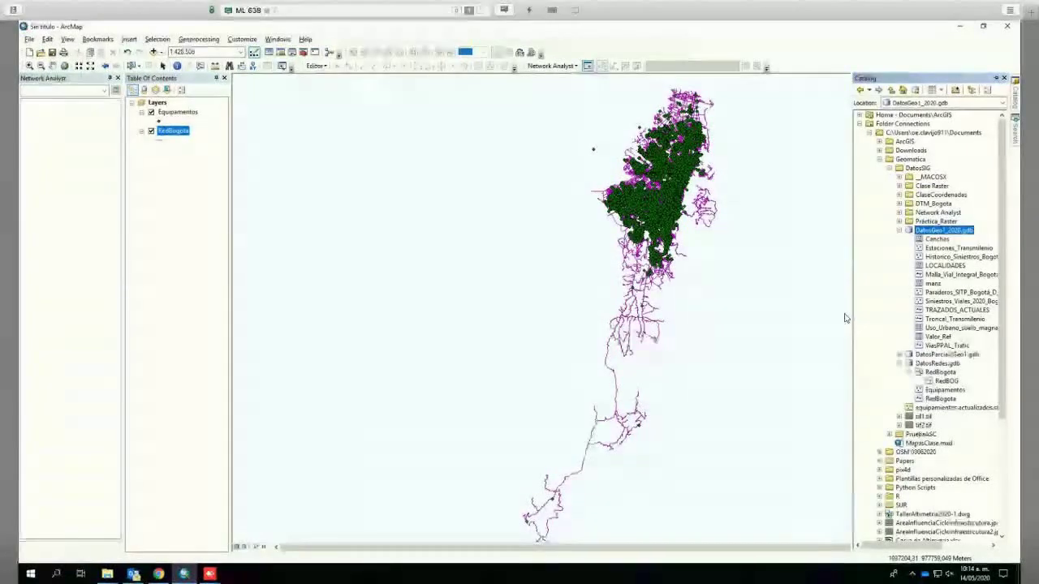
pyautogui.rightClick(171, 131)
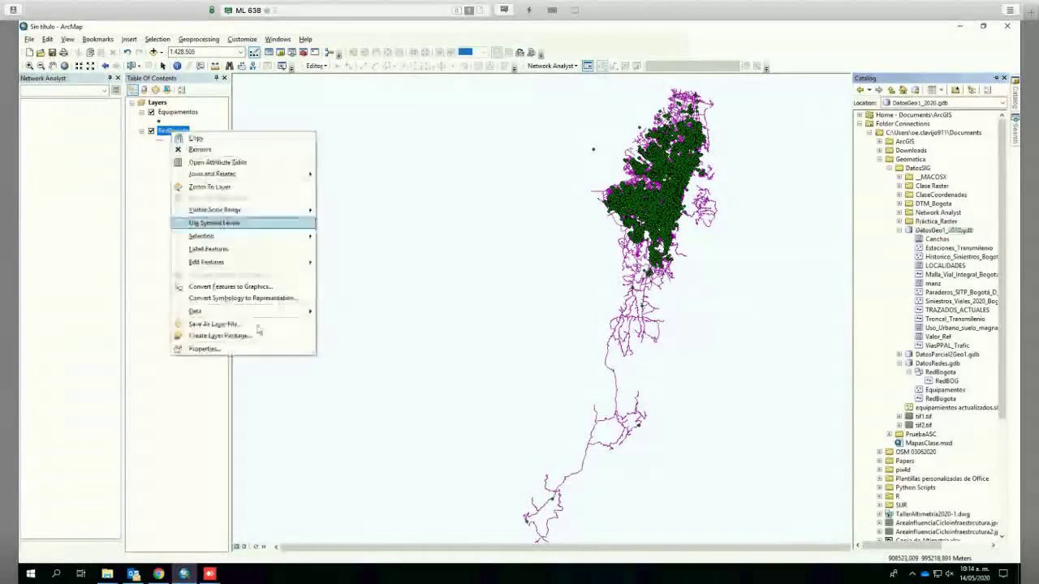
pyautogui.moveTo(306, 313)
pyautogui.click(336, 323)
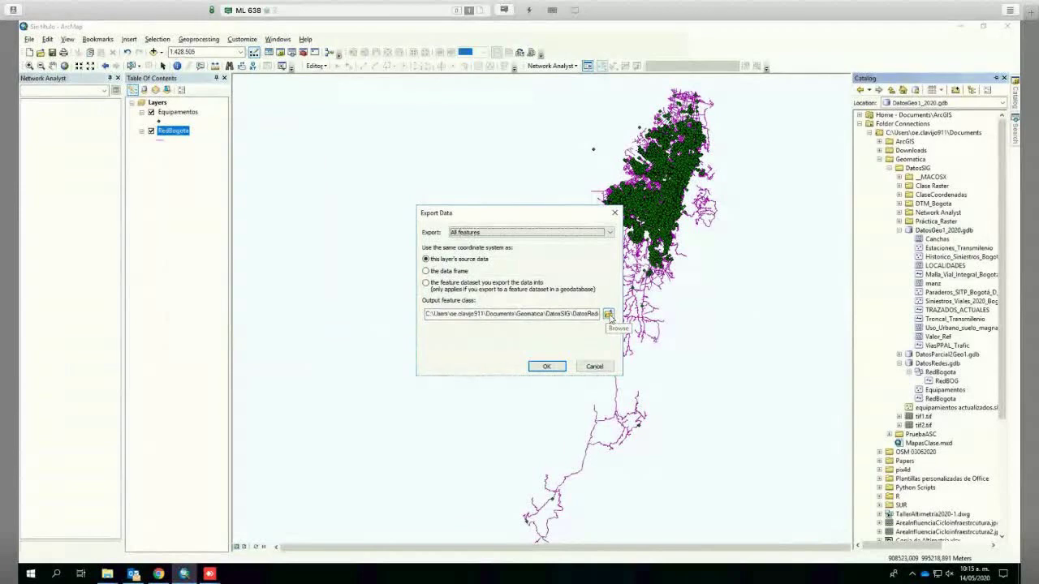
pyautogui.click(608, 316)
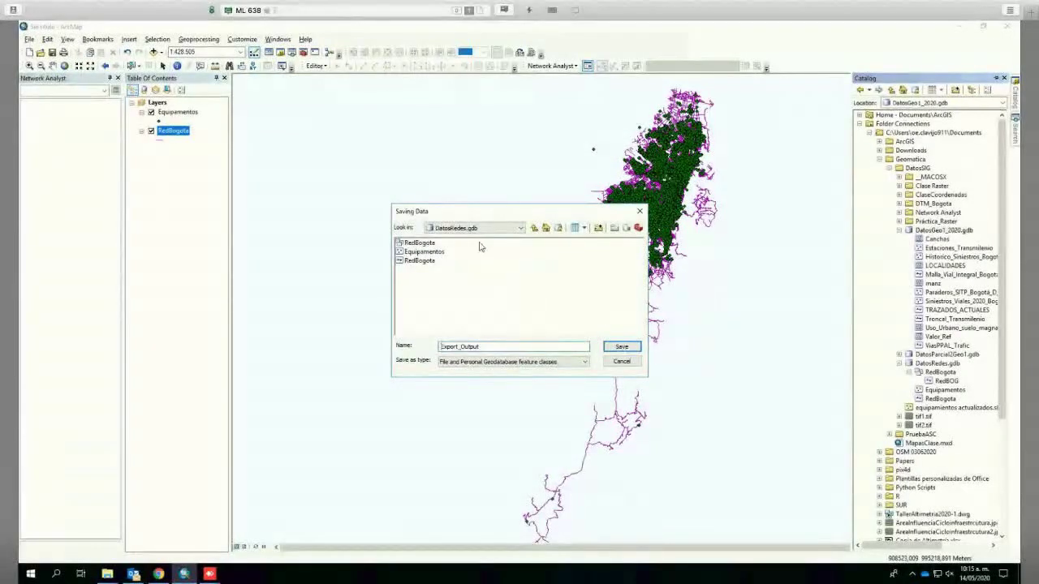
pyautogui.click(621, 362)
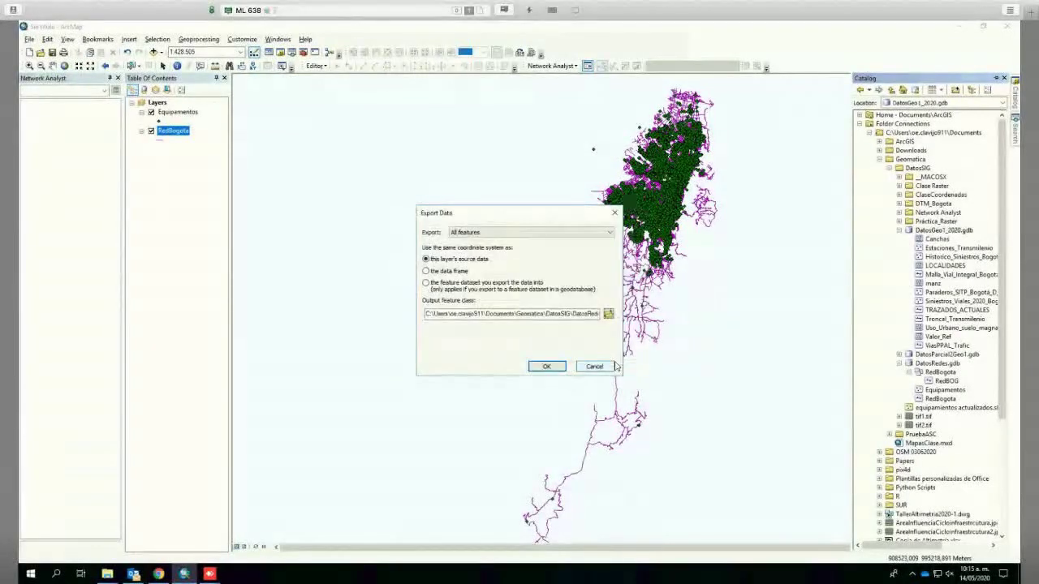
pyautogui.click(597, 366)
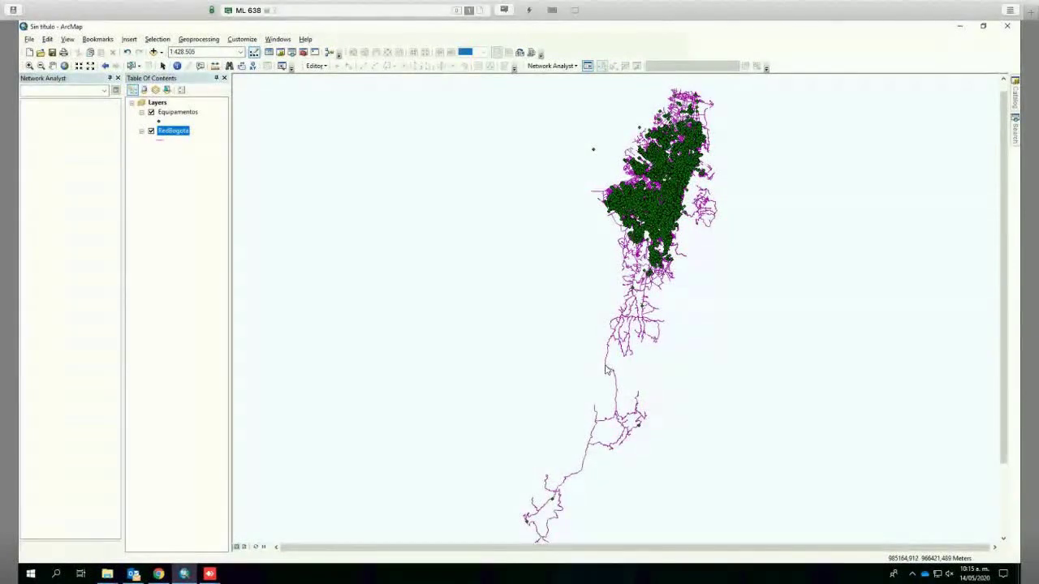
# - Open the setup of a new network dataset in the RedBogota feature dataset, look at its first page and cancel it
pyautogui.click(1014, 96)
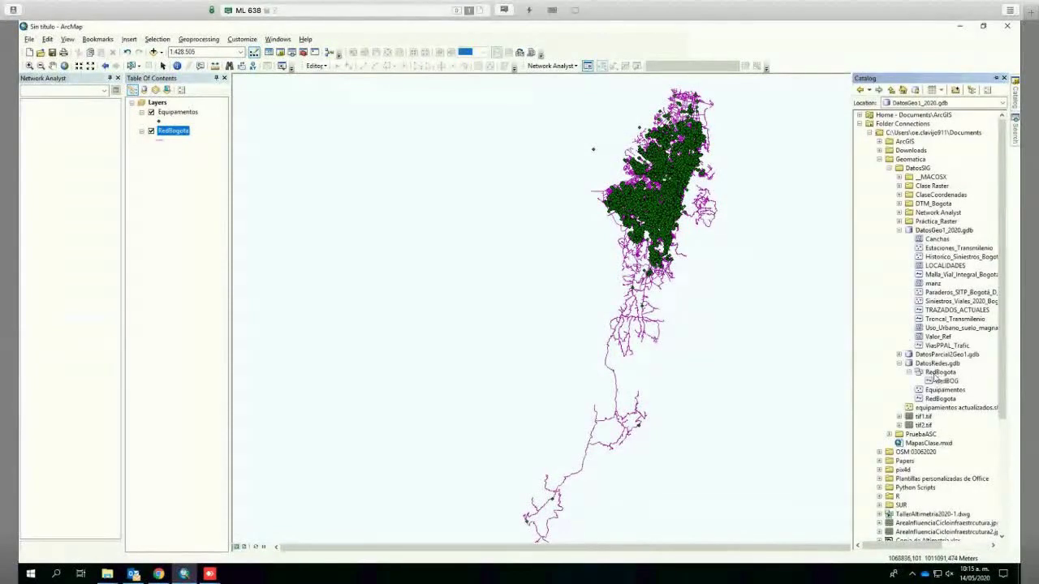
pyautogui.rightClick(938, 373)
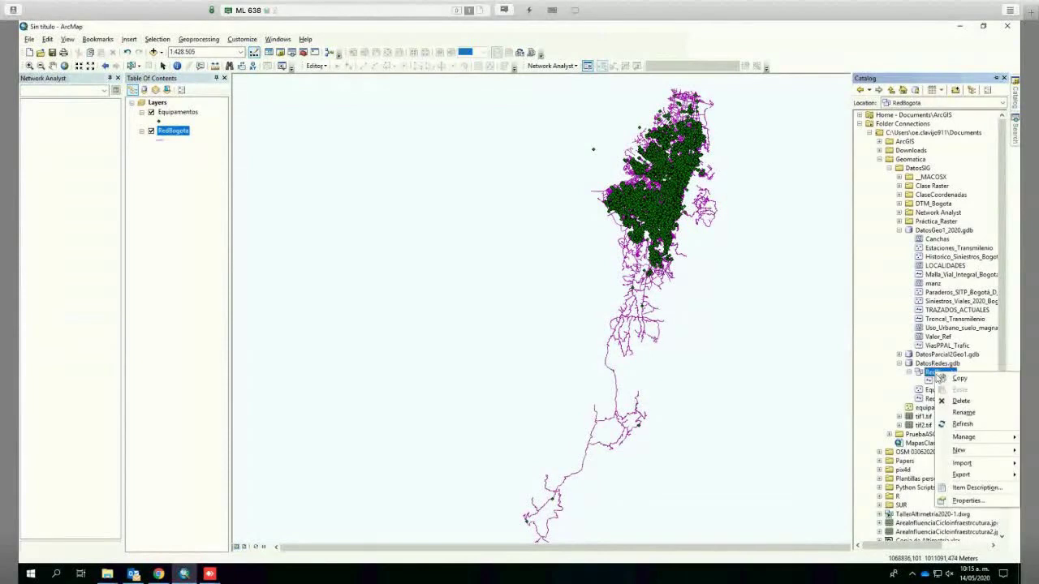
pyautogui.moveTo(957, 450)
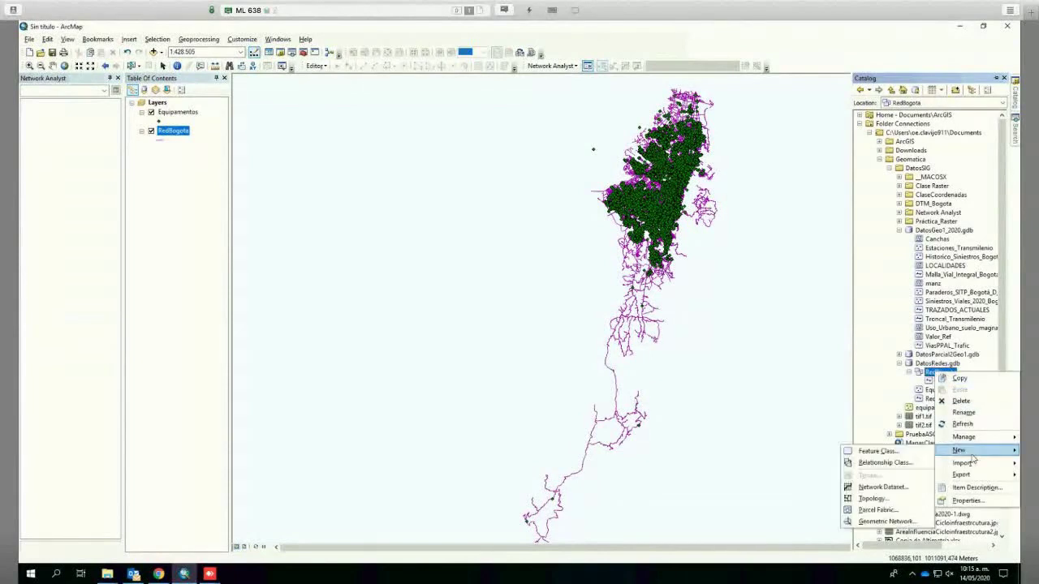
pyautogui.click(915, 490)
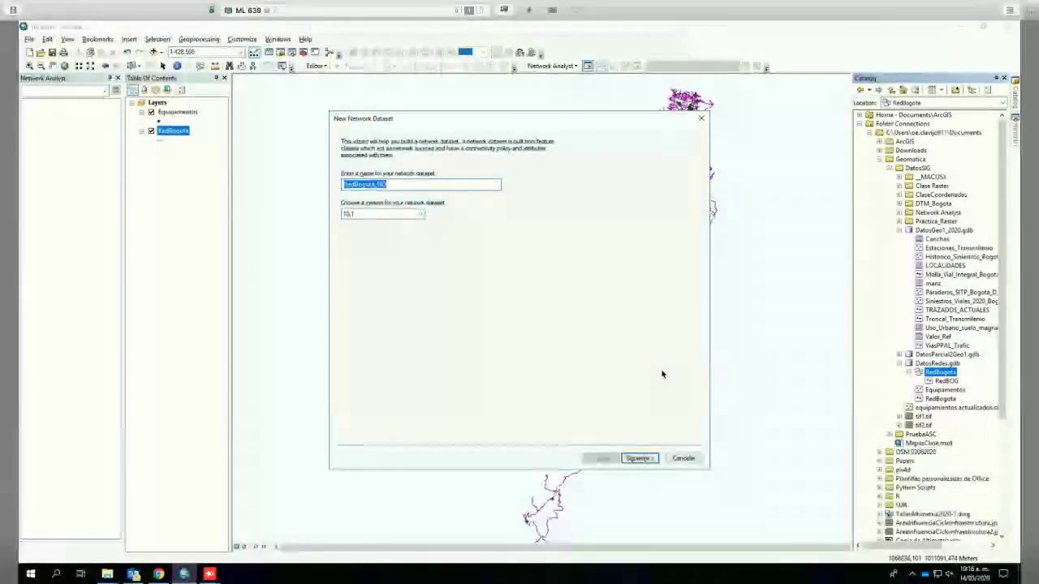
pyautogui.click(683, 458)
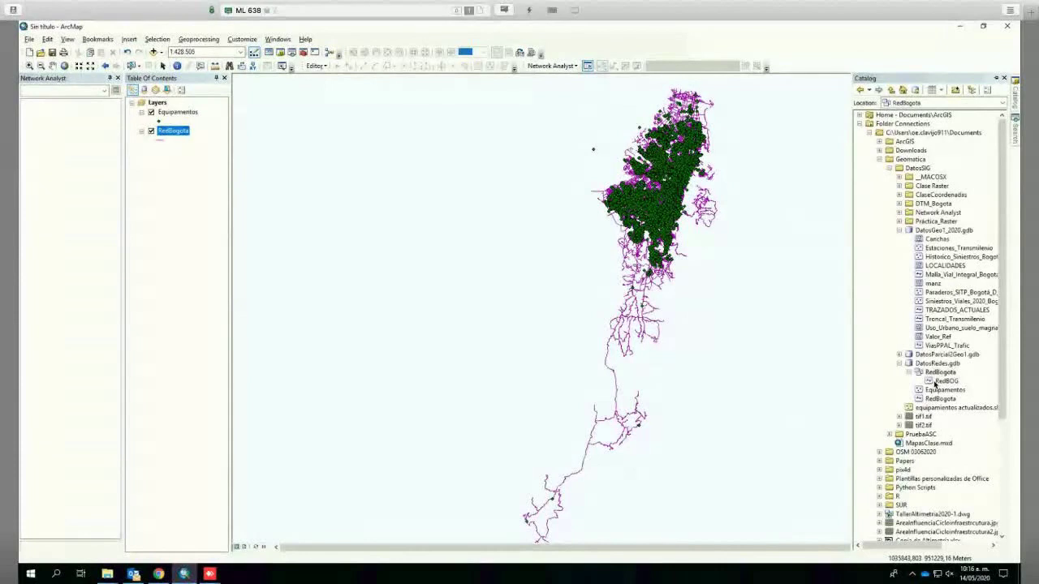
pyautogui.click(951, 399)
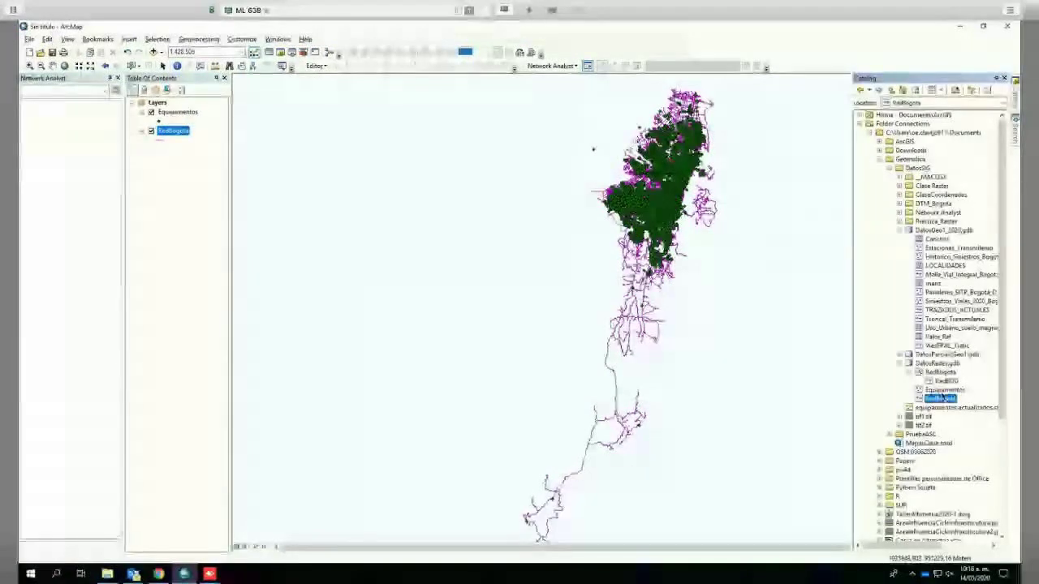
# - Examine the contents of the RedBogota feature dataset in DatosRedes.gdb and compare them with the standalone feature classes
pyautogui.click(951, 390)
pyautogui.click(941, 400)
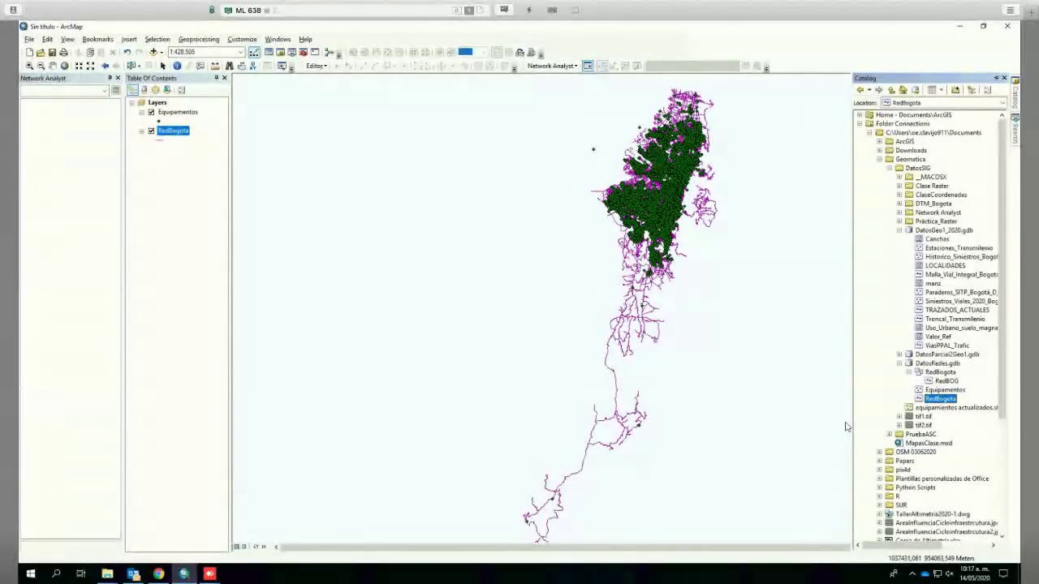
pyautogui.rightClick(925, 372)
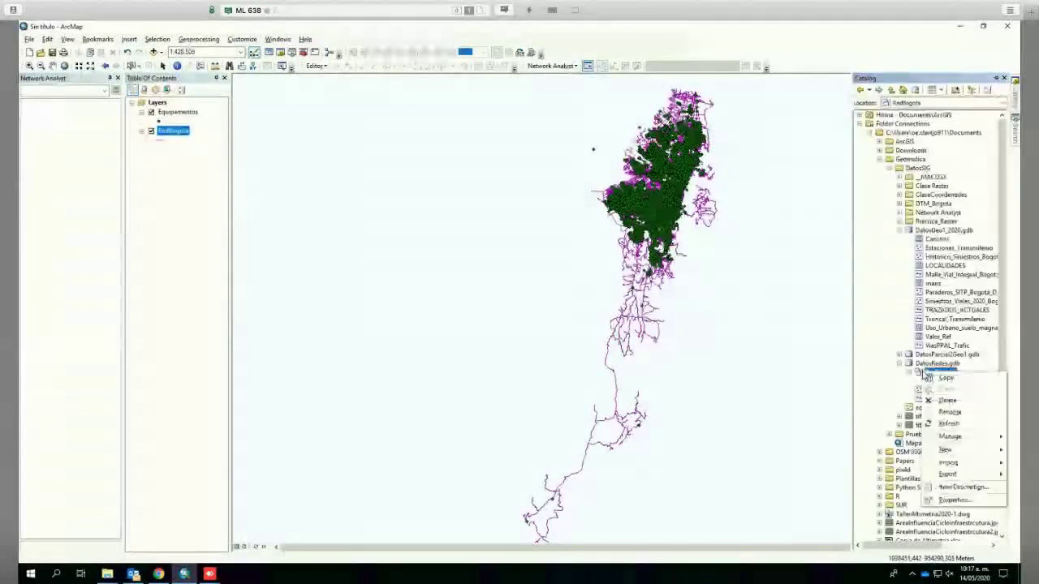
pyautogui.click(910, 373)
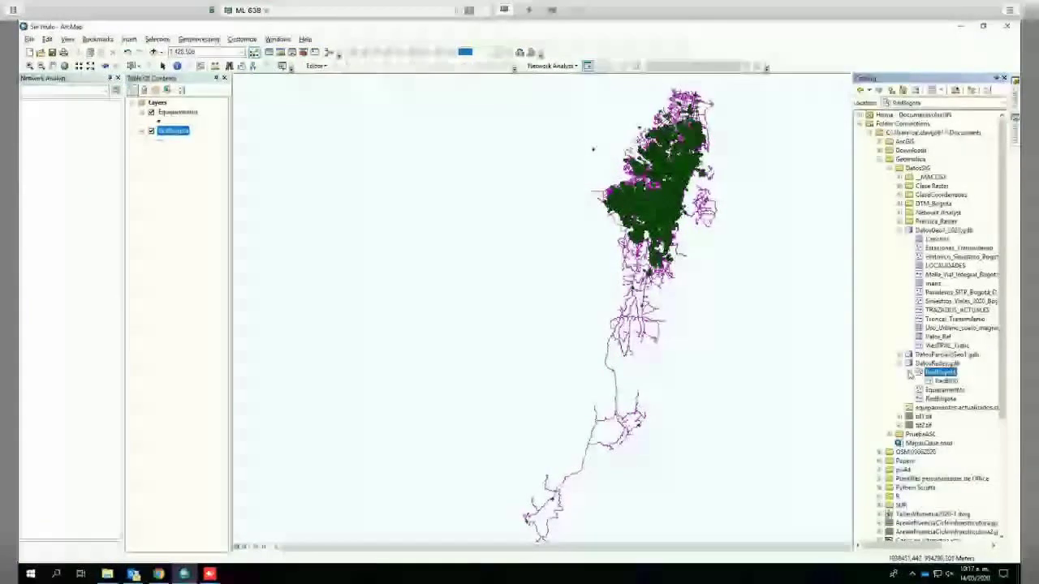
pyautogui.click(910, 373)
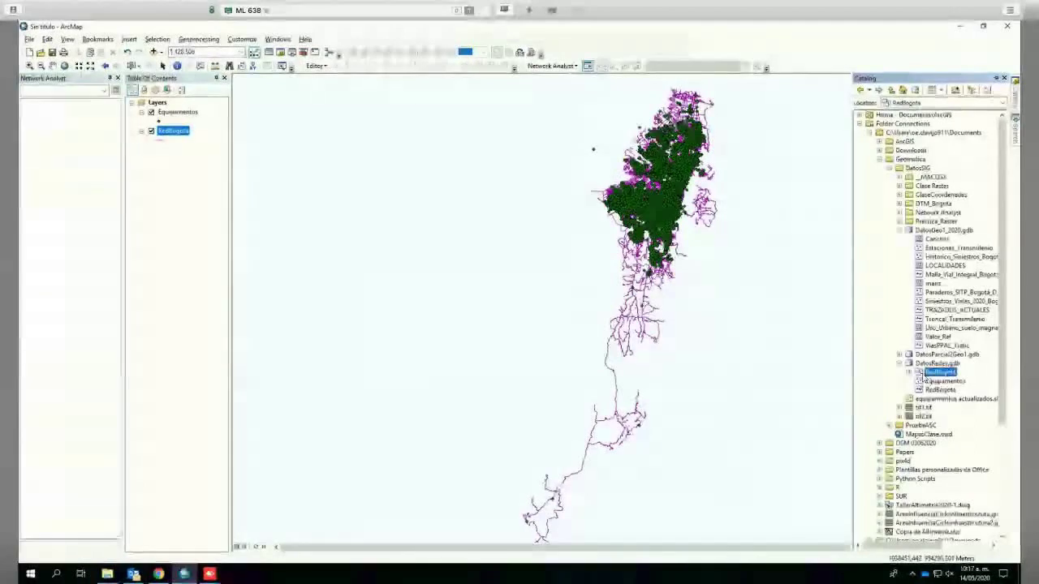
pyautogui.click(910, 373)
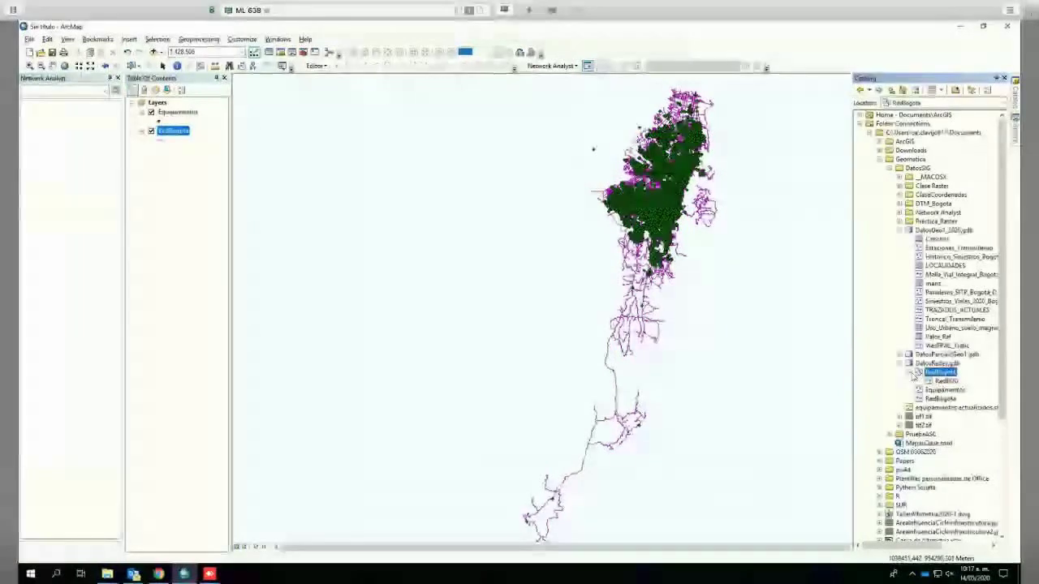
pyautogui.click(909, 372)
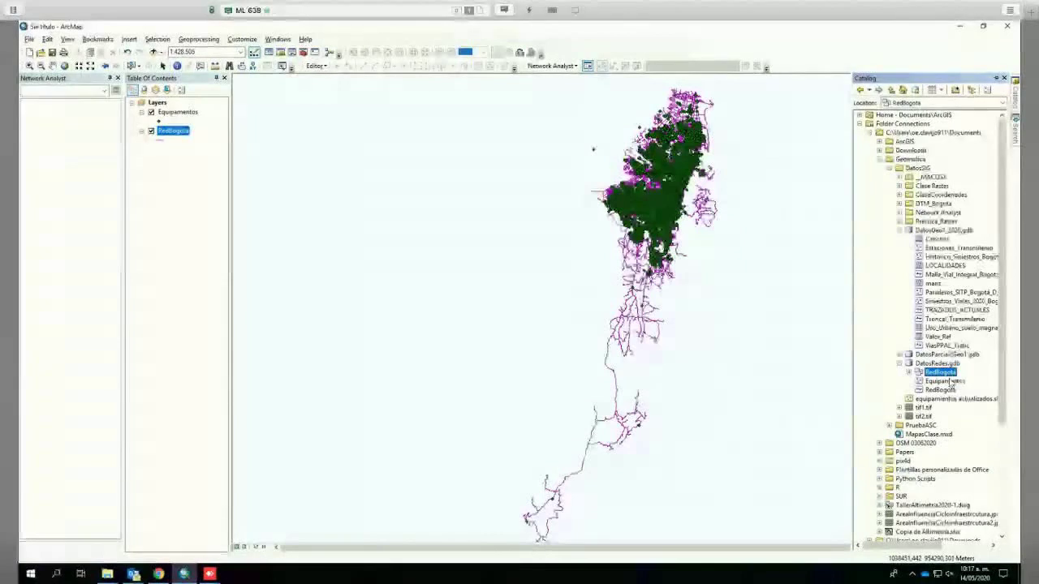
pyautogui.click(909, 373)
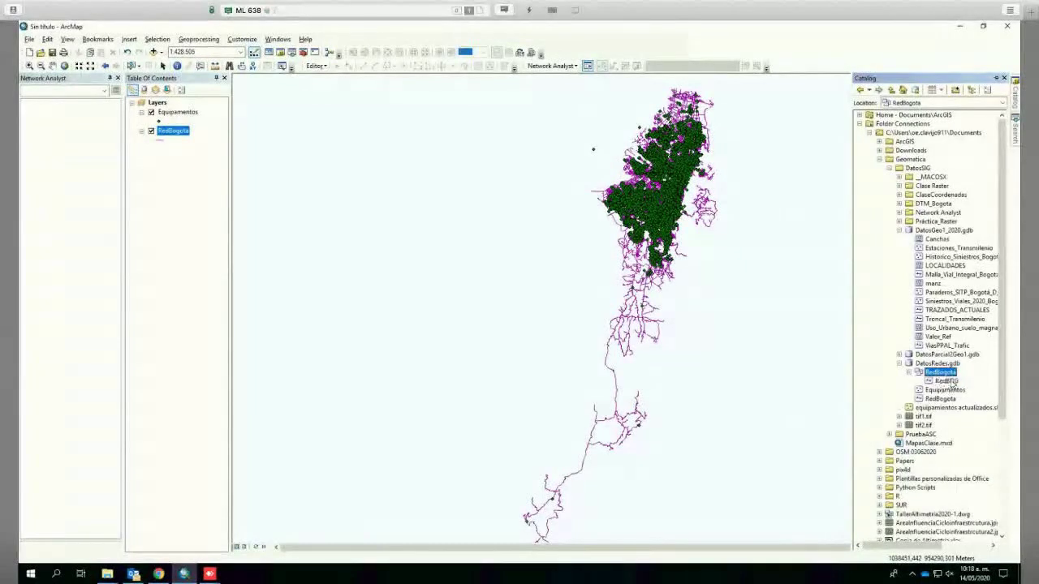
# - Set up a version 10.1 network dataset named RedBogota_ND in the RedBogota feature dataset, with RedBOG as the participating feature class
pyautogui.rightClick(937, 372)
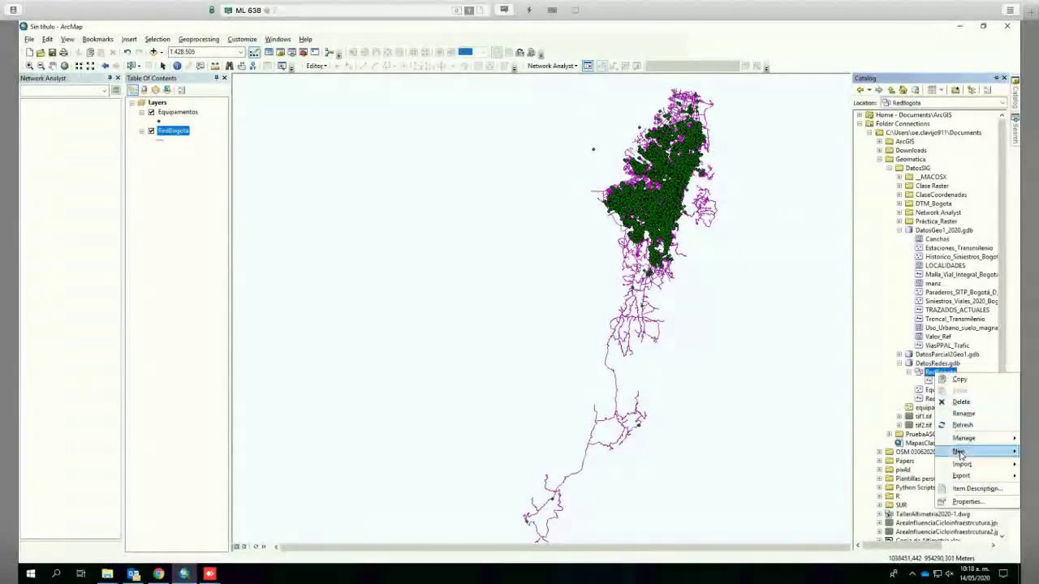
pyautogui.moveTo(960, 453)
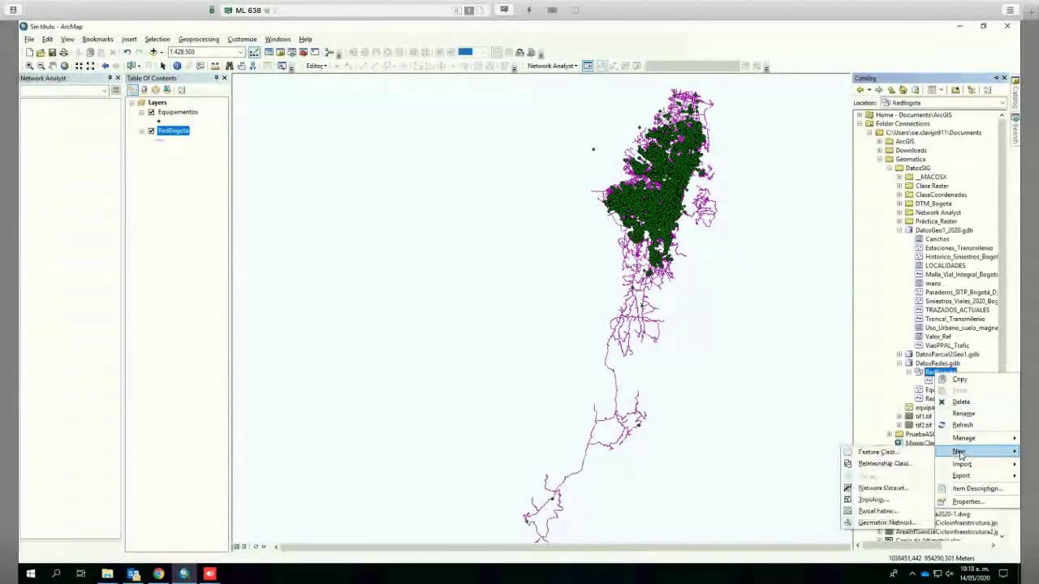
pyautogui.click(883, 487)
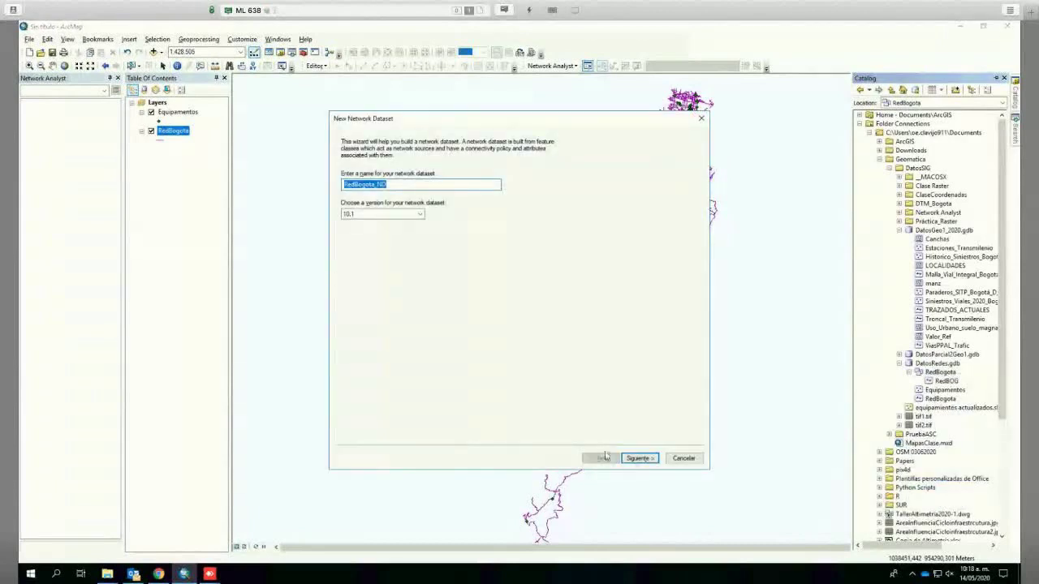
pyautogui.click(637, 458)
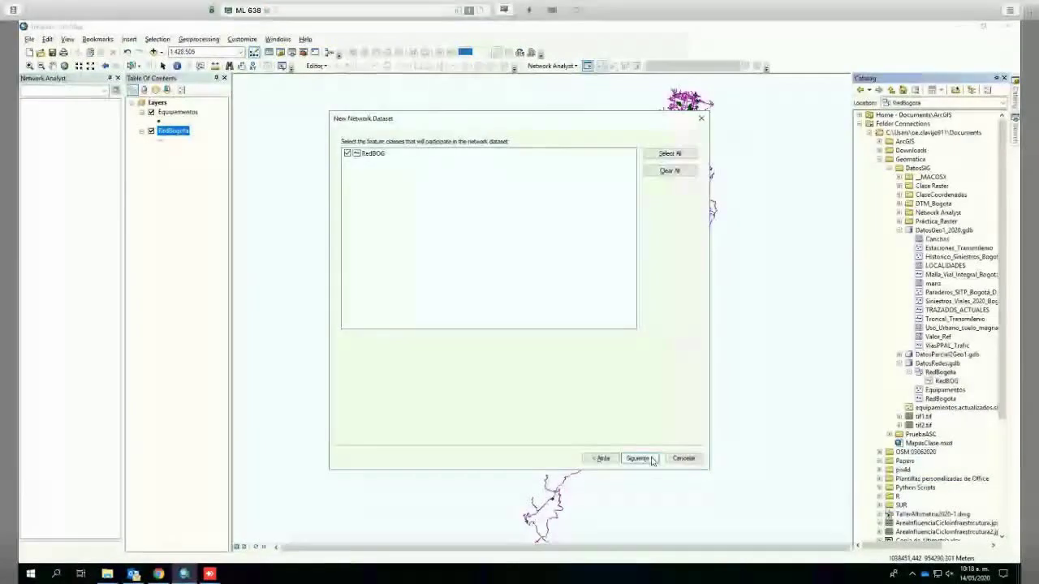
pyautogui.click(599, 459)
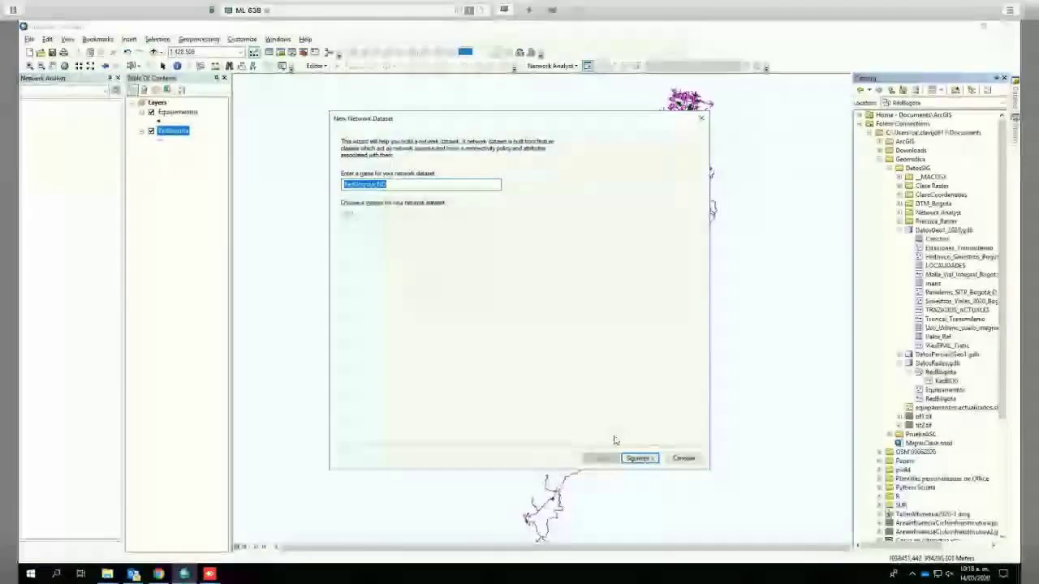
pyautogui.click(638, 458)
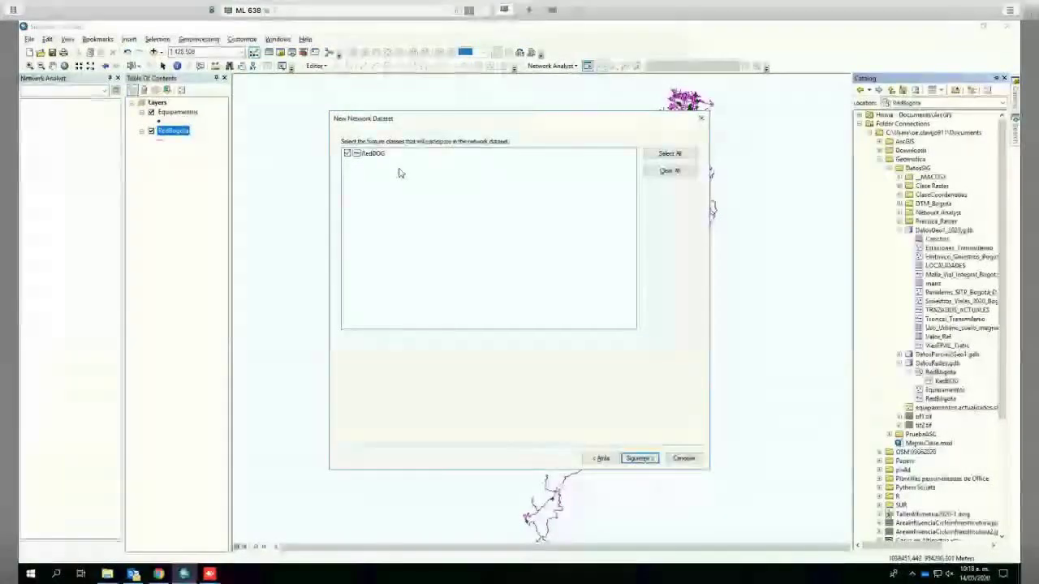
pyautogui.press('Return')
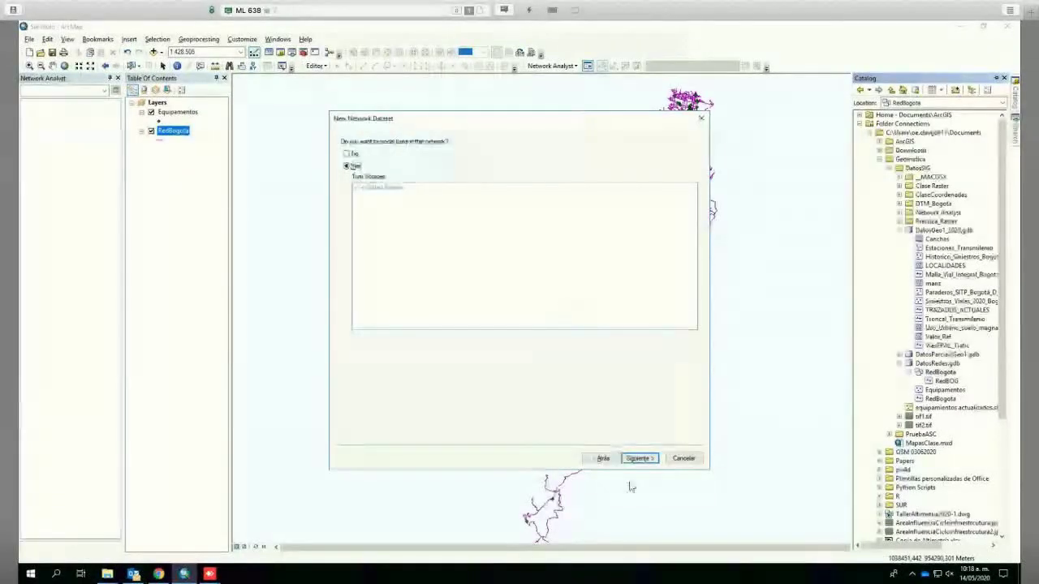
# - Accept global turns, default connectivity, elevation fields and the Length cost attribute in meters for the network dataset, without defining a travel mode
pyautogui.click(638, 459)
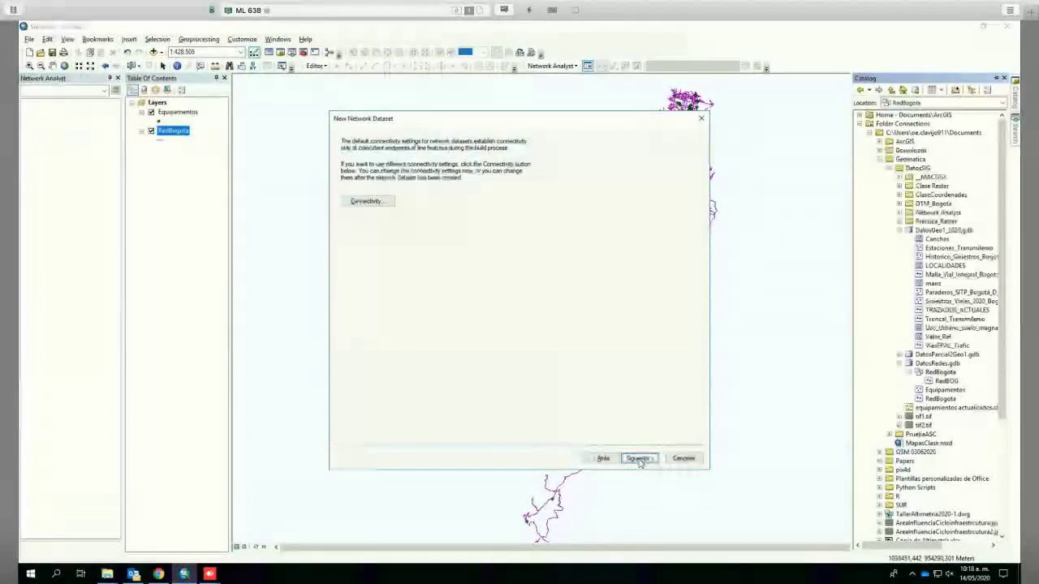
pyautogui.click(638, 459)
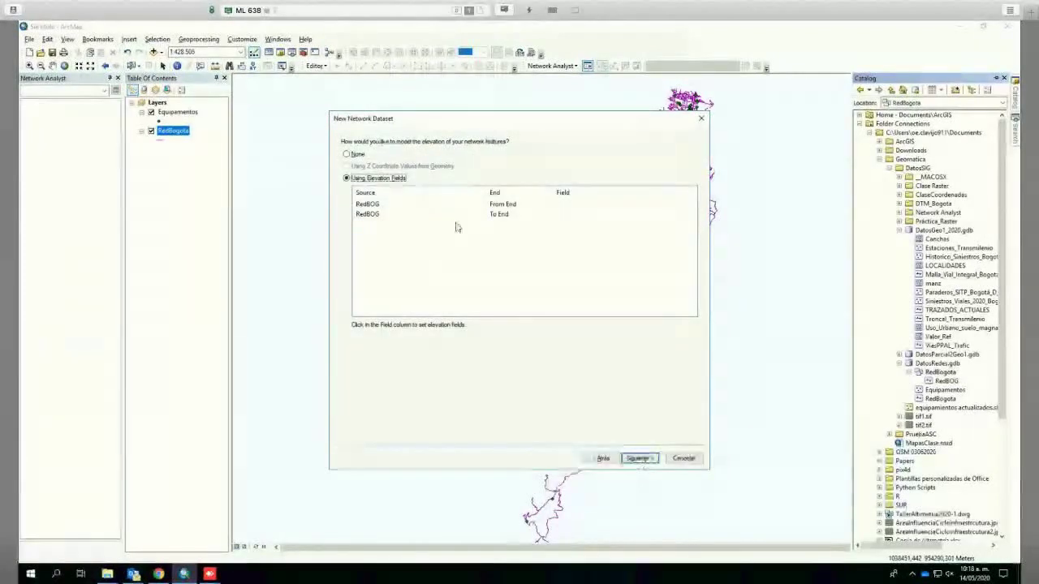
pyautogui.click(639, 458)
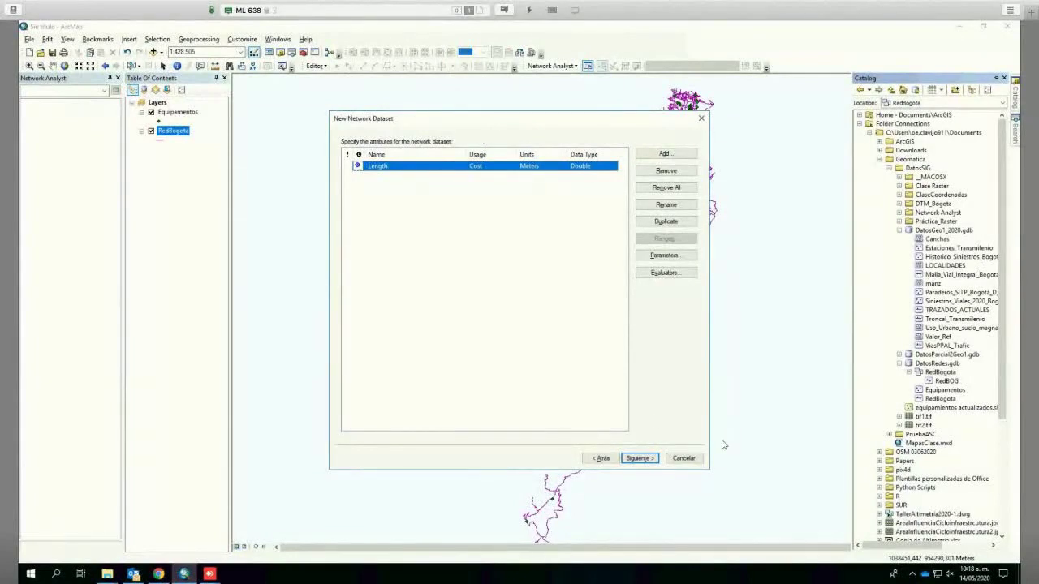
pyautogui.click(650, 458)
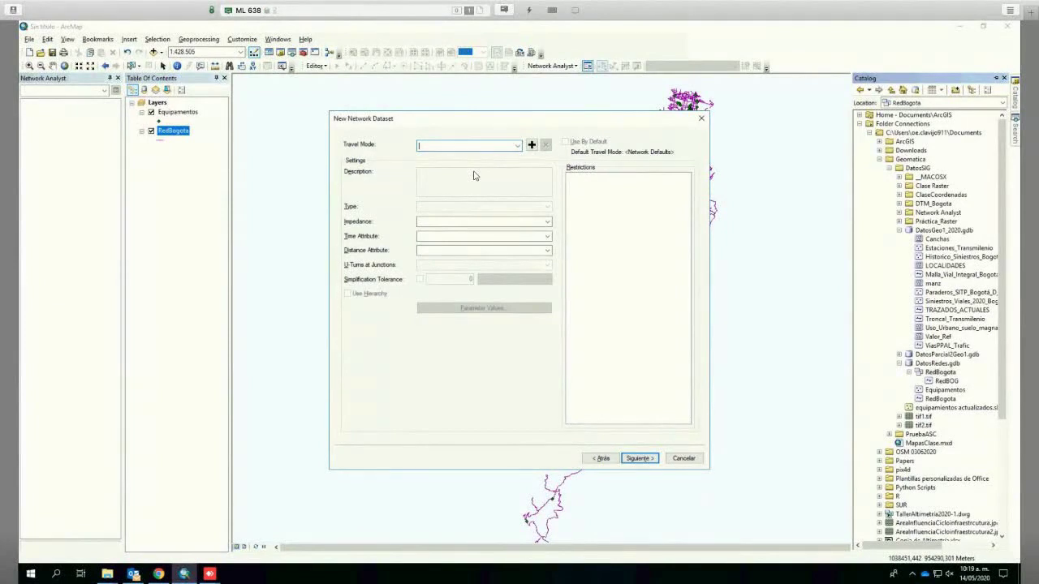
pyautogui.click(639, 458)
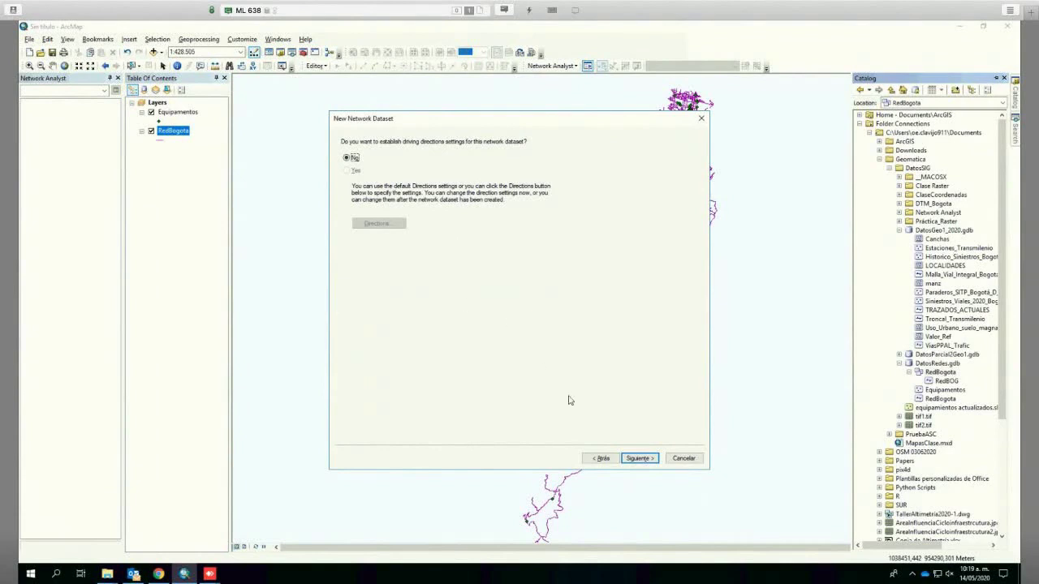
# - Leave driving directions off, enable the service area index, and finish creating the RedBogota_ND network dataset
pyautogui.click(640, 459)
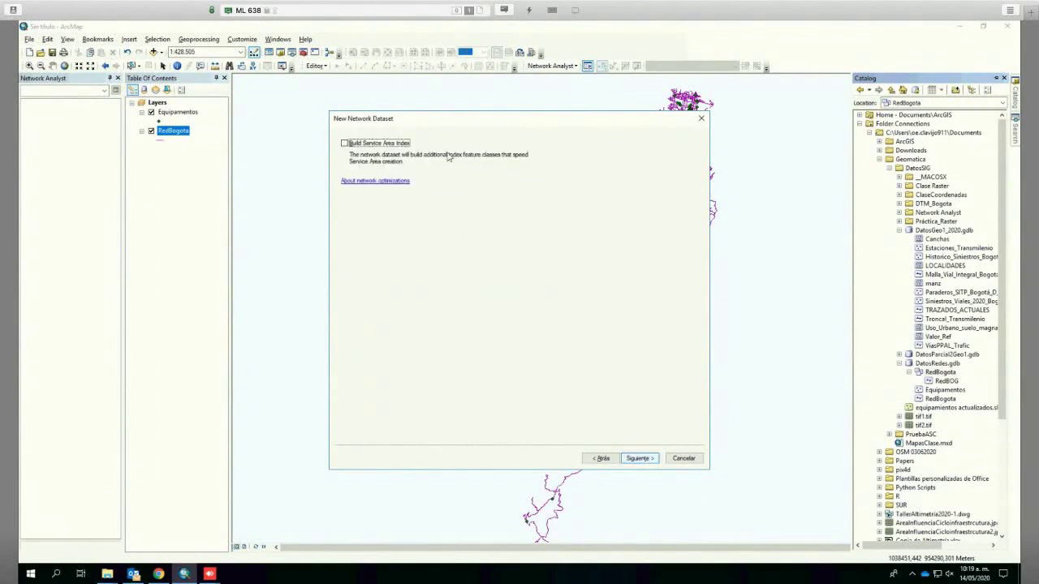
pyautogui.click(344, 143)
pyautogui.click(642, 460)
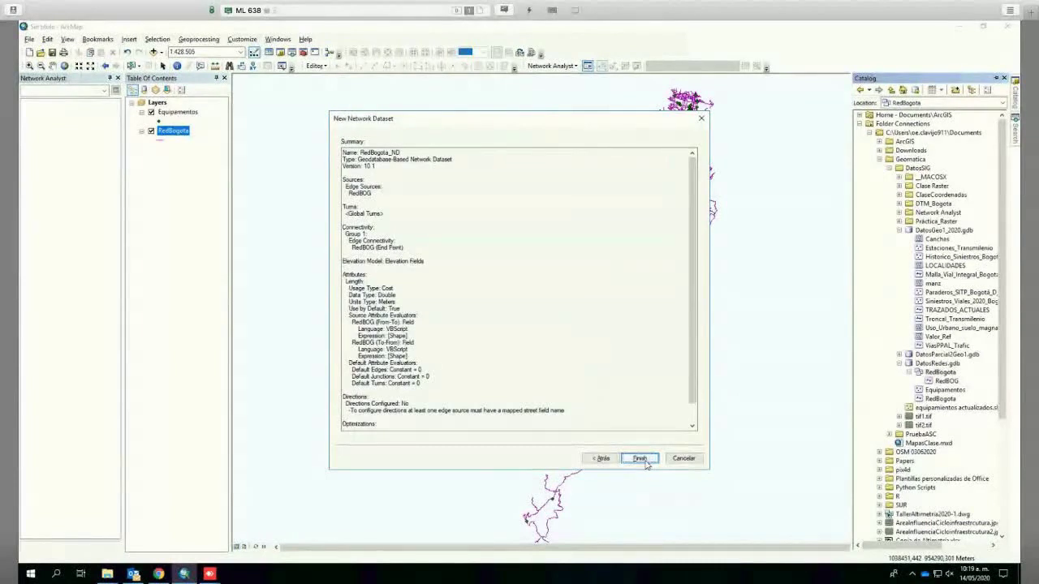
pyautogui.click(644, 461)
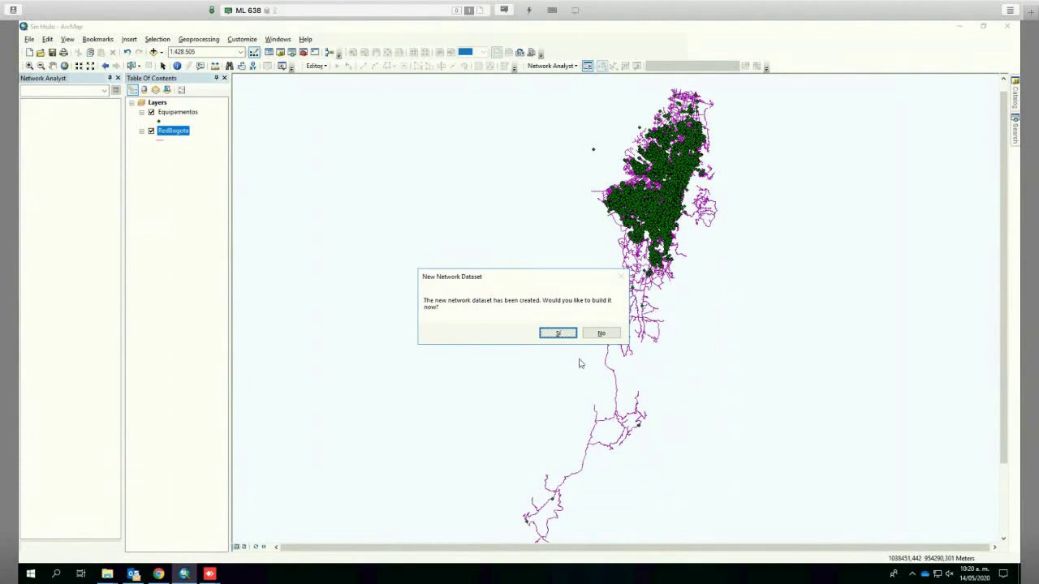
# - Build the RedBogota_ND network dataset and add it to the map together with all its participating feature classes
pyautogui.click(557, 333)
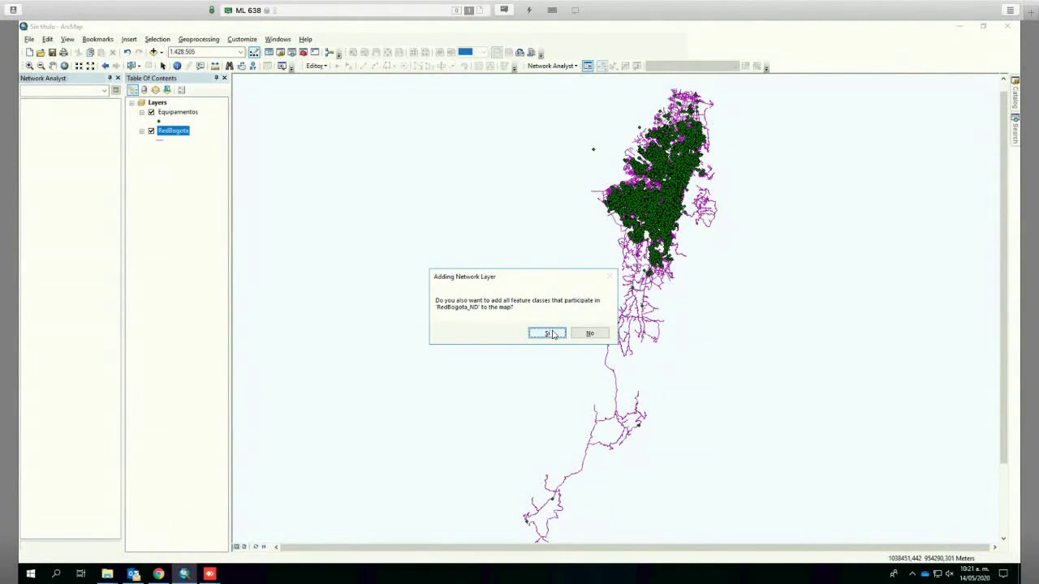
pyautogui.click(548, 334)
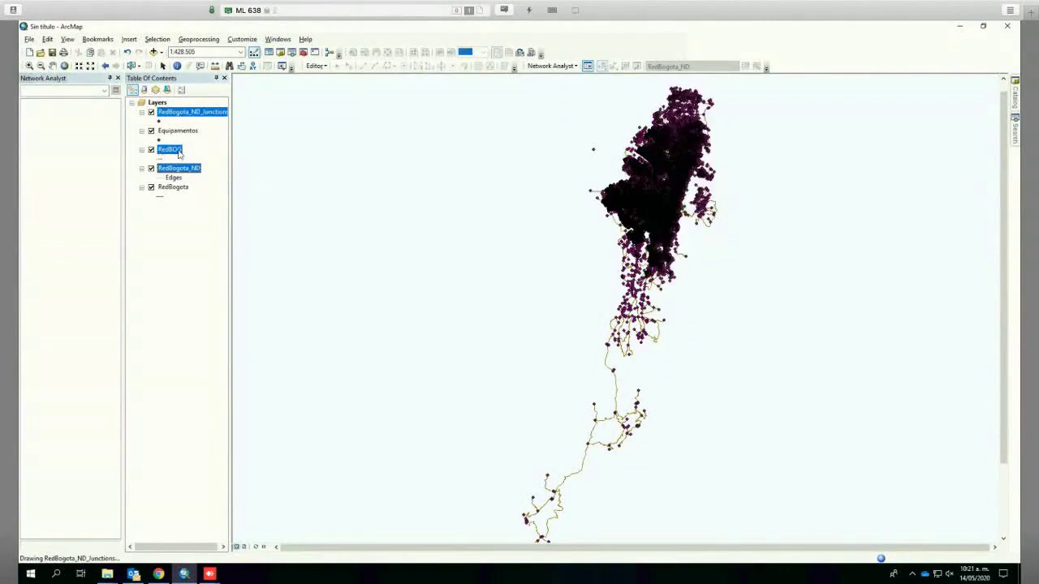
pyautogui.keyDown('ctrl'); pyautogui.click(162, 116); pyautogui.keyUp('ctrl')
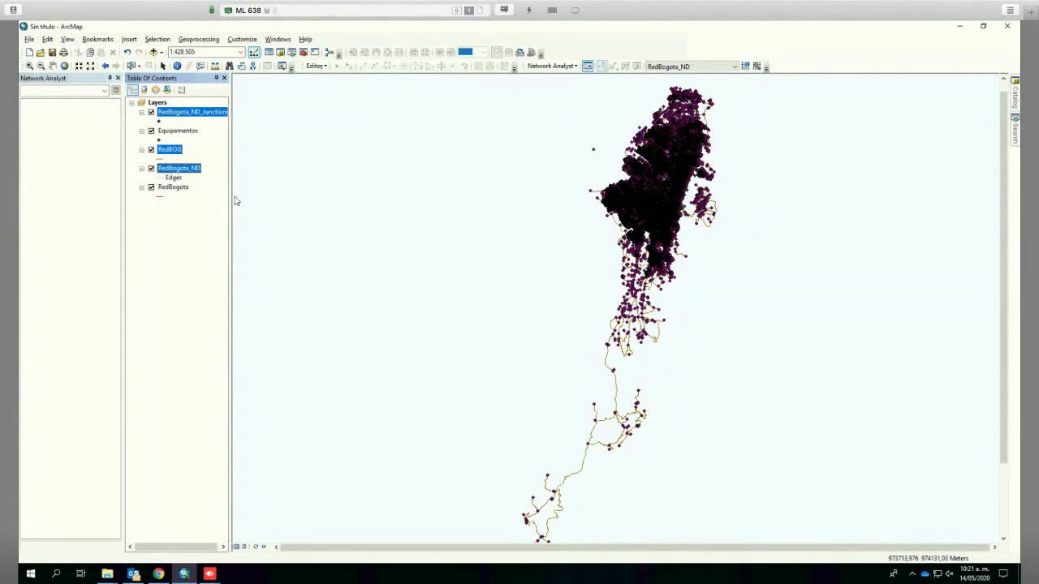
# - Check the options available for the RedBogota_ND layer, and view the attribute table of the RedBOG layer
pyautogui.click(185, 169)
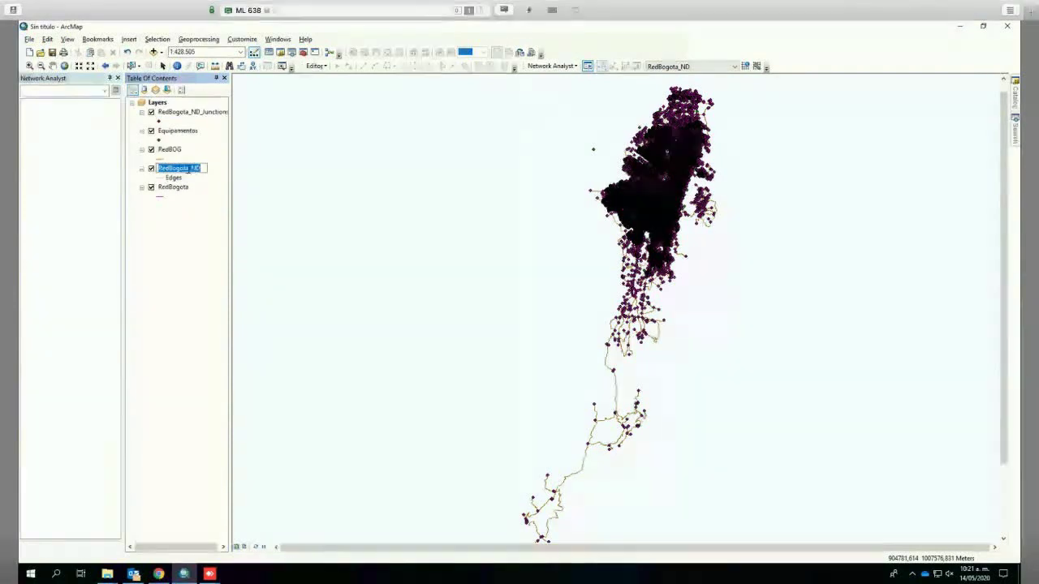
pyautogui.rightClick(185, 169)
pyautogui.click(171, 177)
pyautogui.rightClick(171, 172)
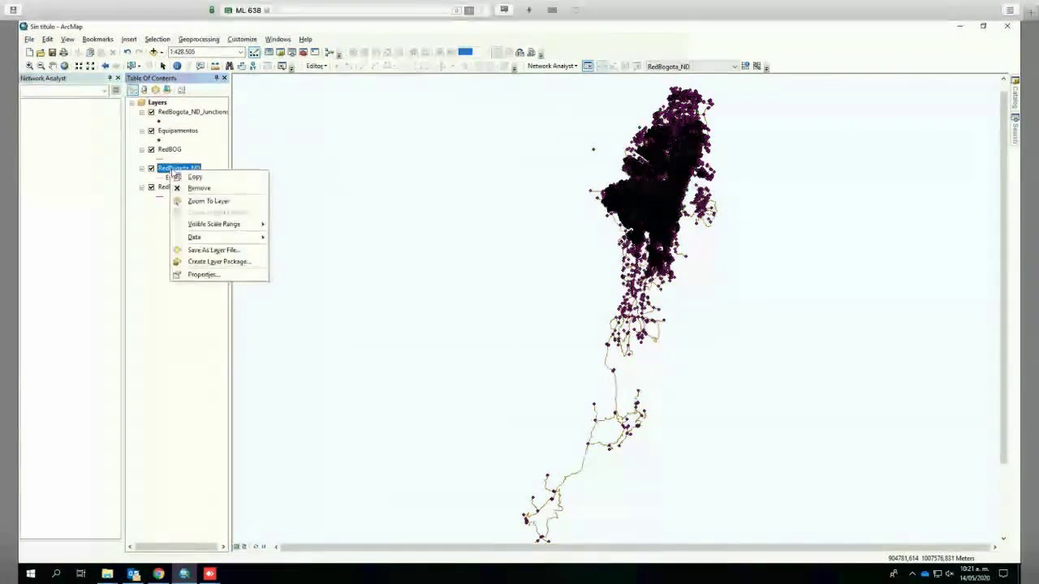
pyautogui.click(171, 152)
pyautogui.rightClick(173, 154)
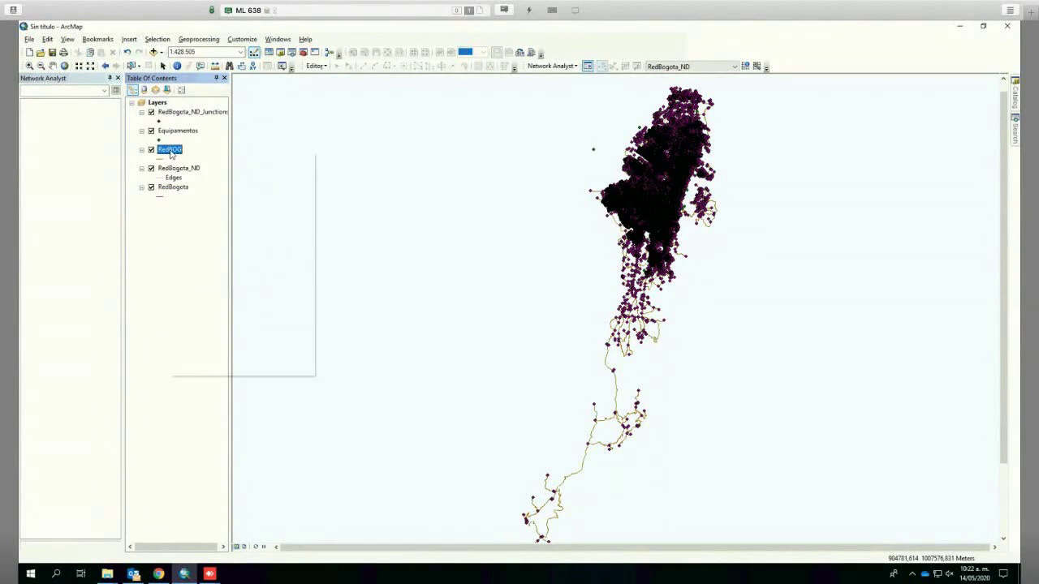
pyautogui.click(209, 182)
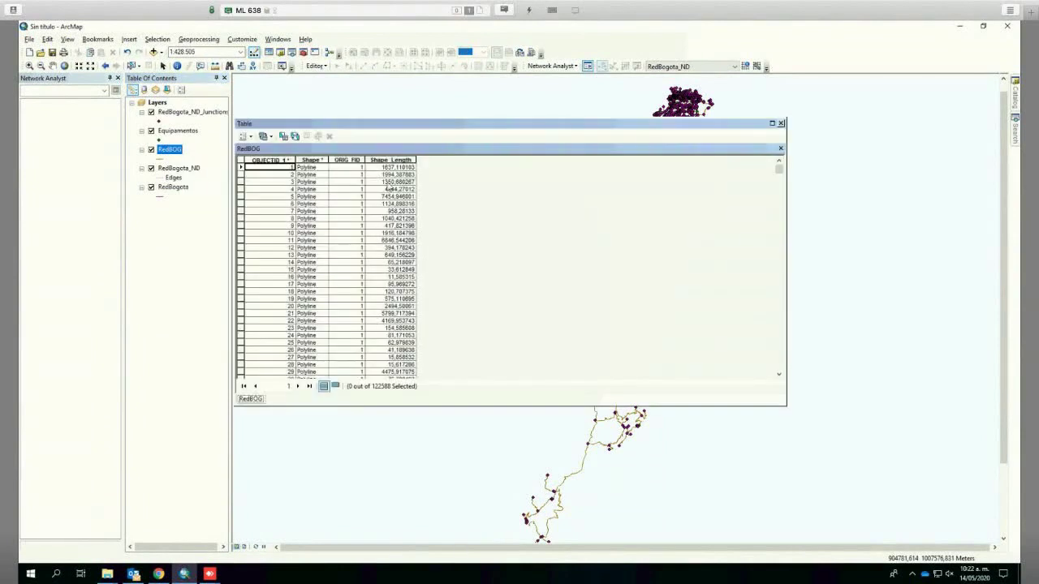
pyautogui.click(780, 123)
# - View the attribute table of the RedBogota_ND_Junctions layer and close it
pyautogui.rightClick(204, 116)
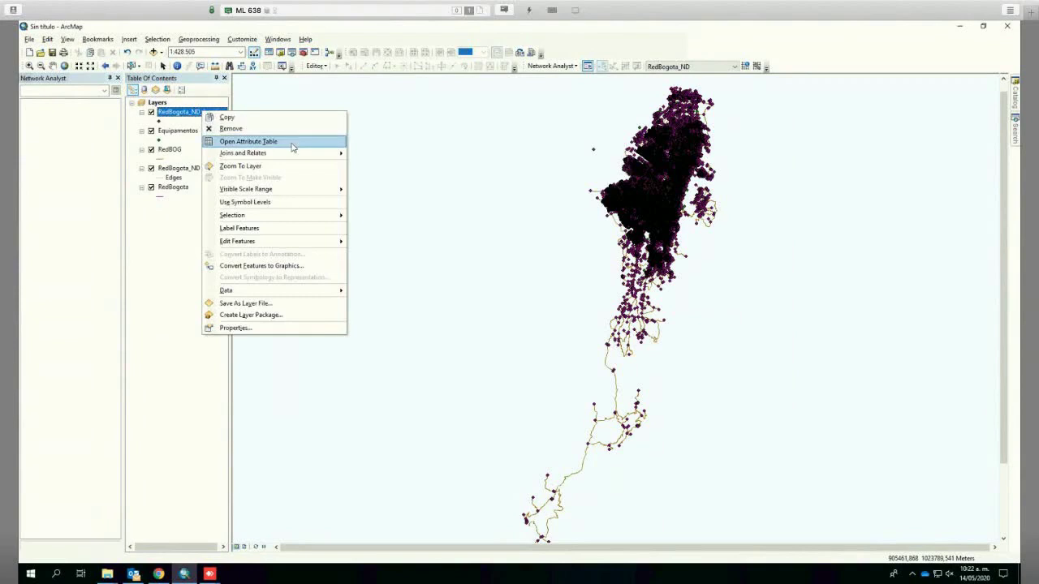
pyautogui.click(297, 141)
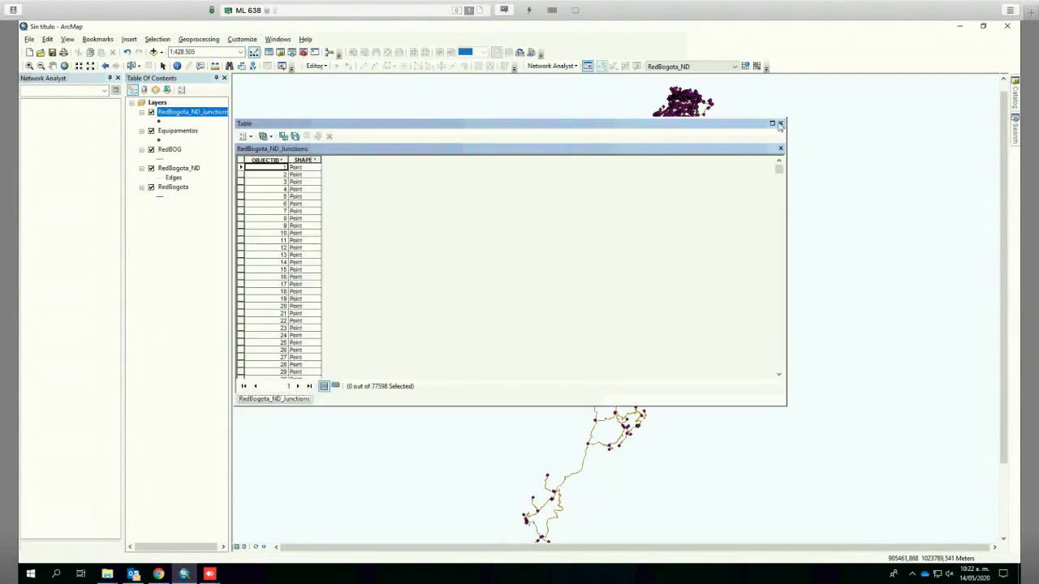
pyautogui.click(780, 124)
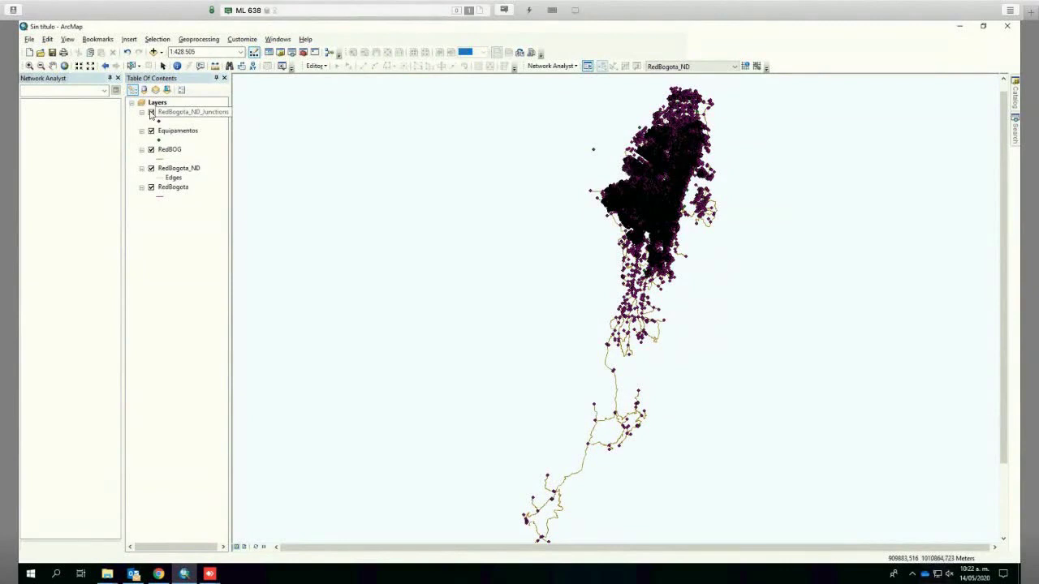
# - Hide the RedBogota_ND_Junctions, RedBOG, RedBogota and Equipamentos layers so only the network dataset edges are drawn
pyautogui.click(151, 113)
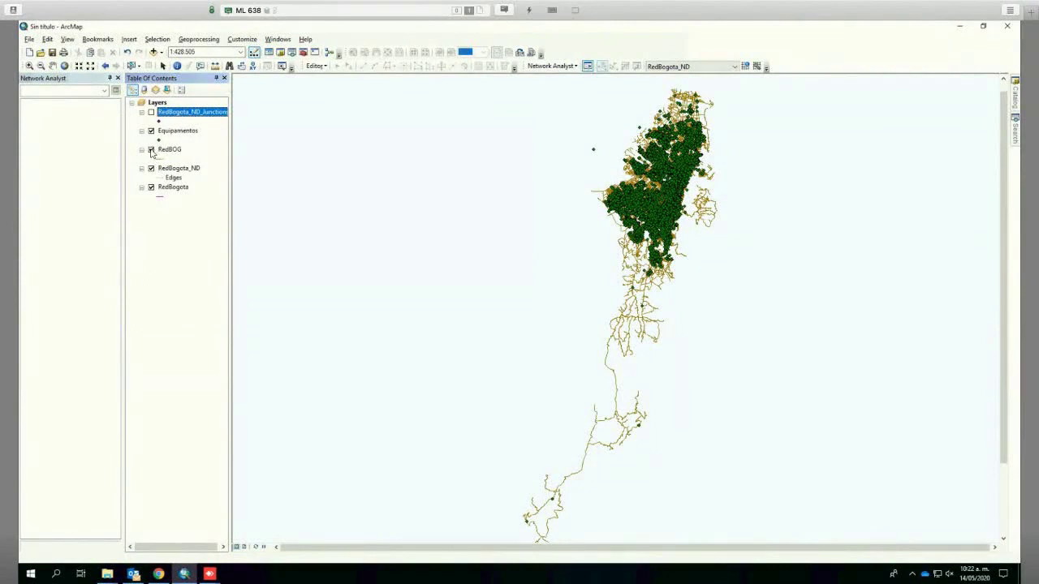
pyautogui.click(151, 150)
pyautogui.click(151, 187)
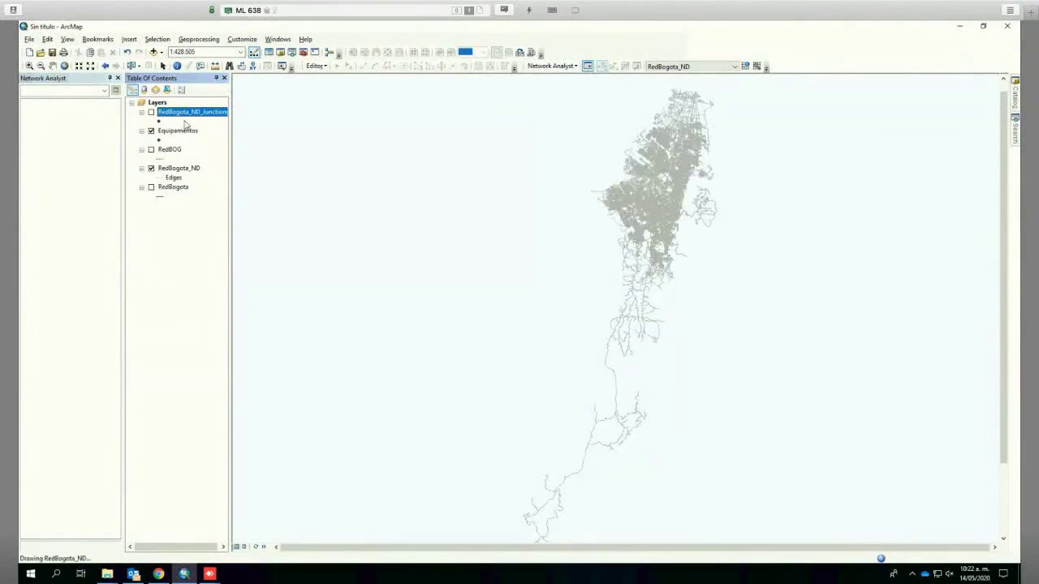
pyautogui.click(151, 132)
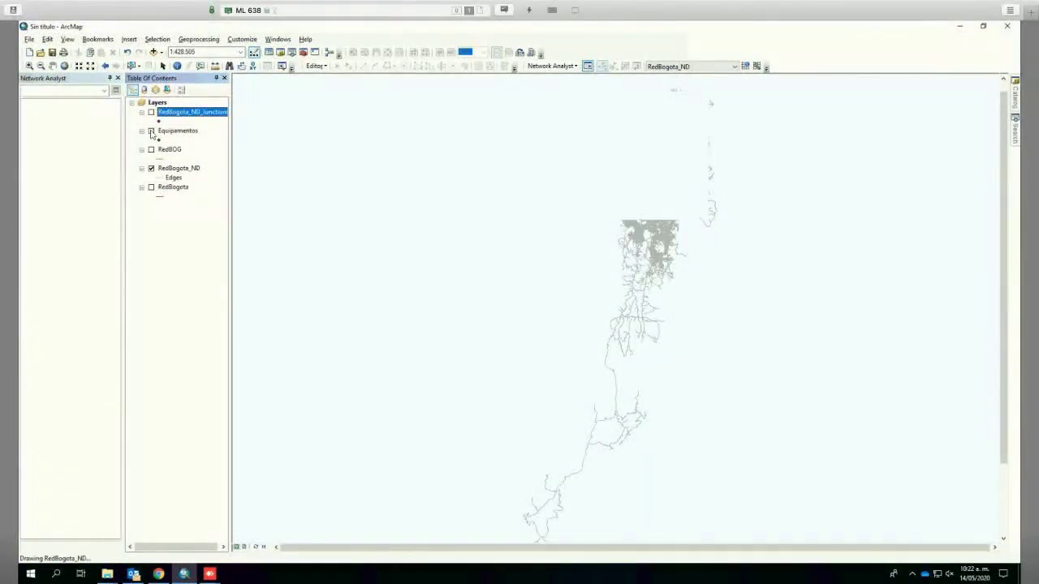
# - Hide the RedBogota_ND network dataset layer and show the RedBOG layer instead
pyautogui.keyDown('ctrl'); pyautogui.click(151, 173); pyautogui.keyUp('ctrl')
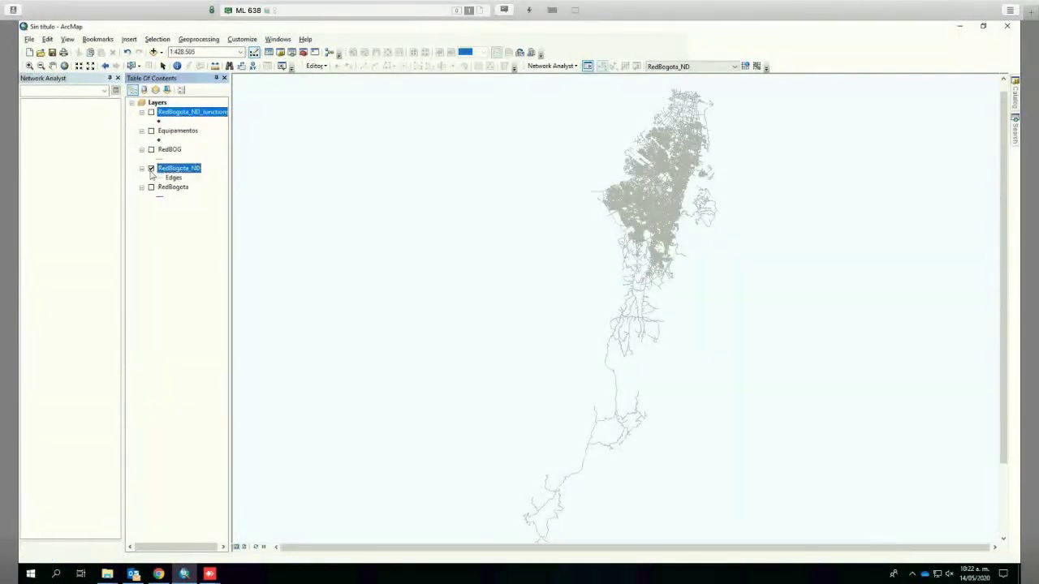
pyautogui.click(151, 169)
pyautogui.click(151, 150)
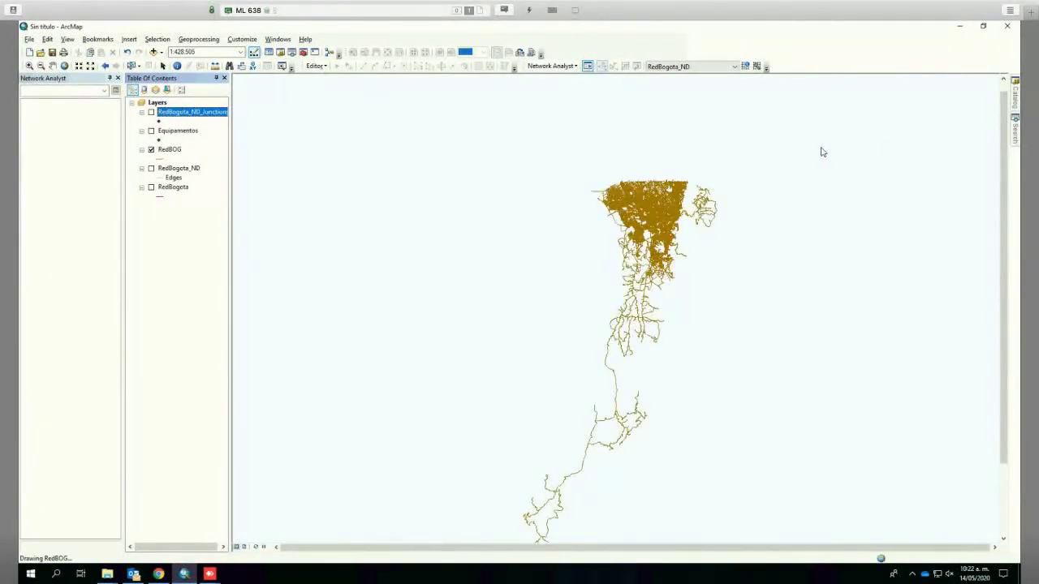
# - Check the Network Analyst entry in the list of available toolbars, and close and reopen the Network Analyst window
pyautogui.rightClick(566, 50)
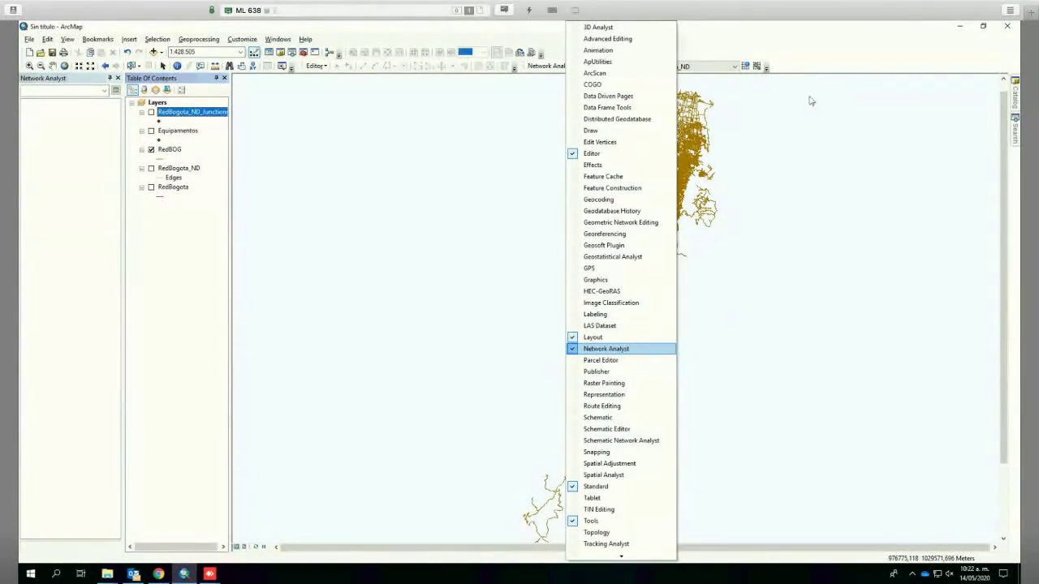
pyautogui.click(680, 88)
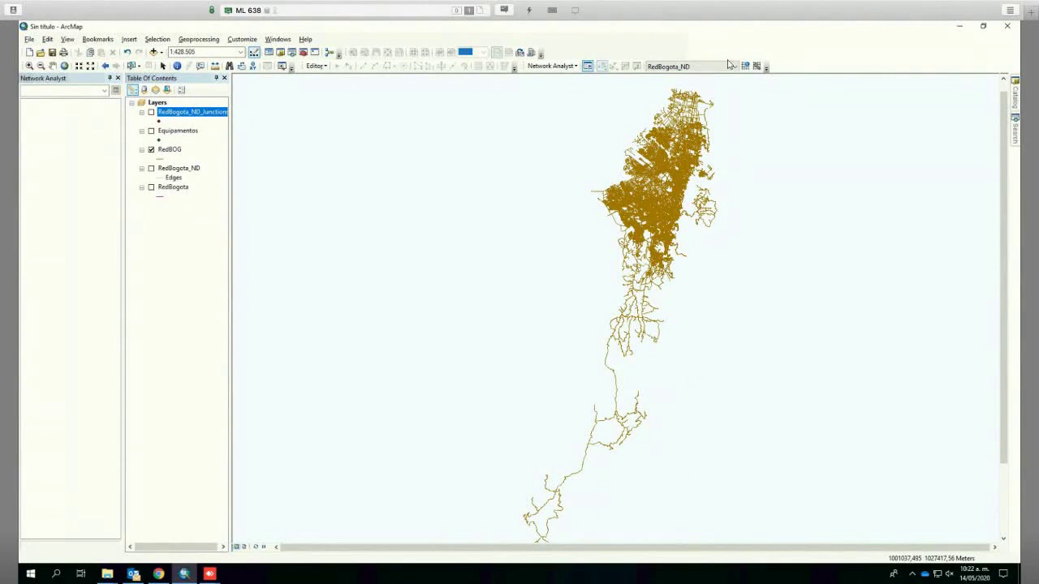
pyautogui.rightClick(821, 64)
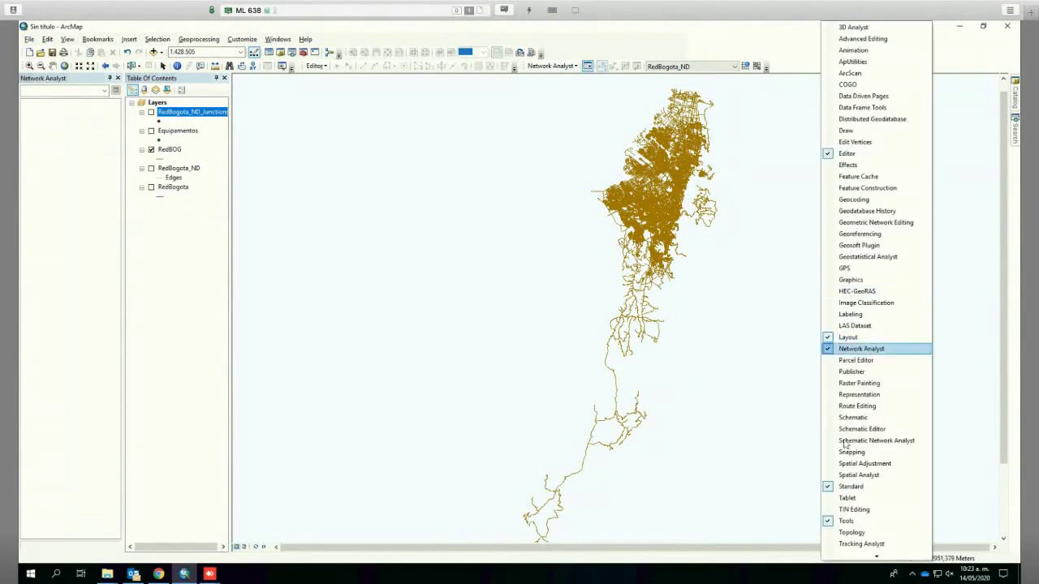
pyautogui.click(775, 39)
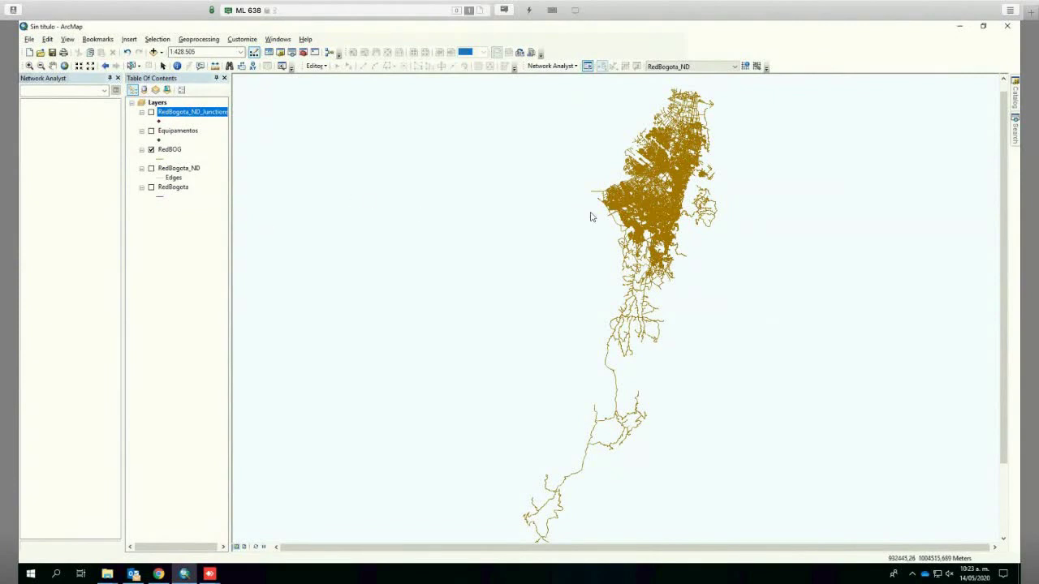
pyautogui.click(588, 66)
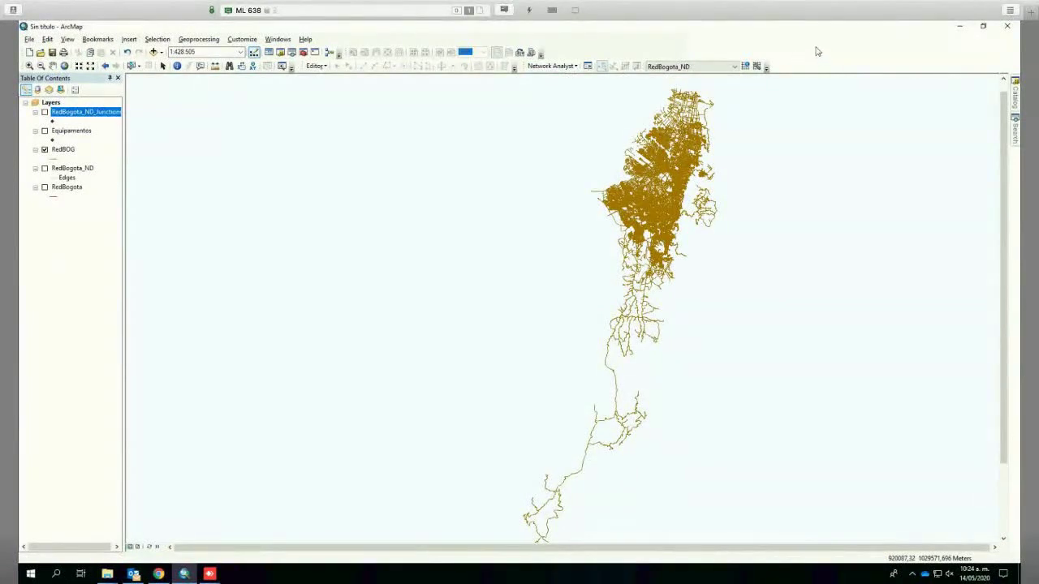
pyautogui.rightClick(834, 63)
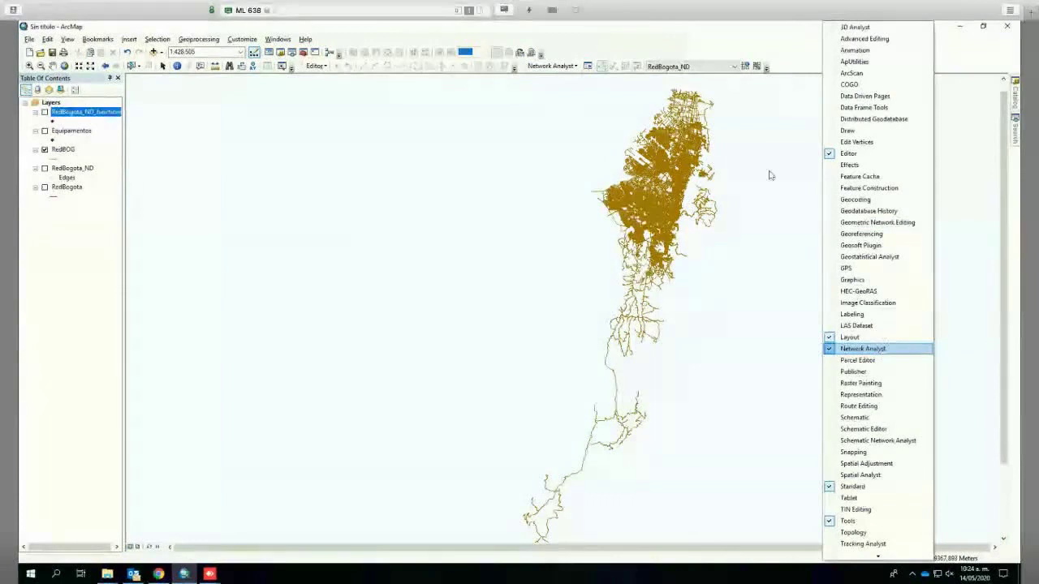
pyautogui.click(611, 50)
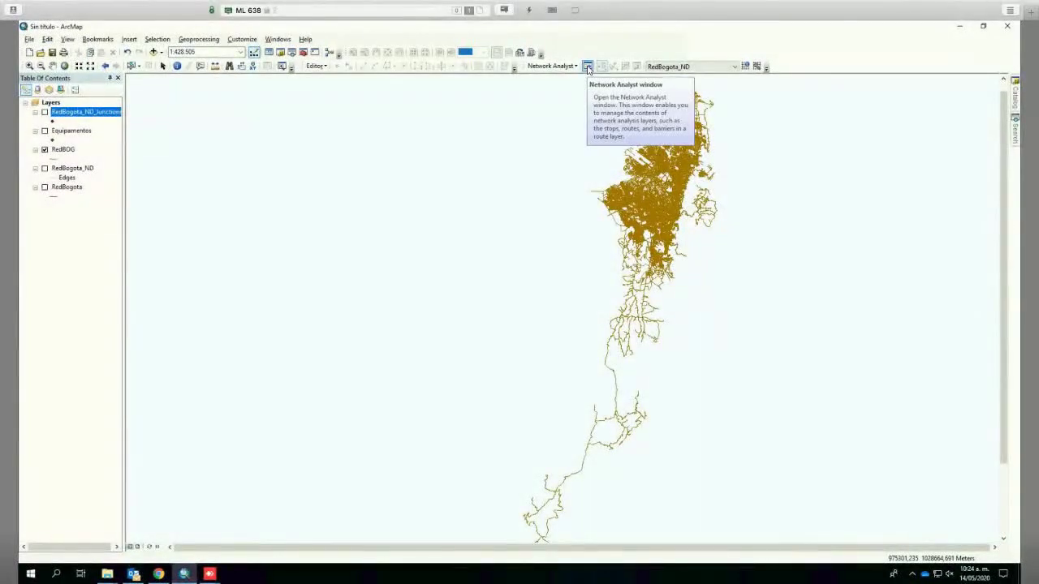
pyautogui.click(587, 69)
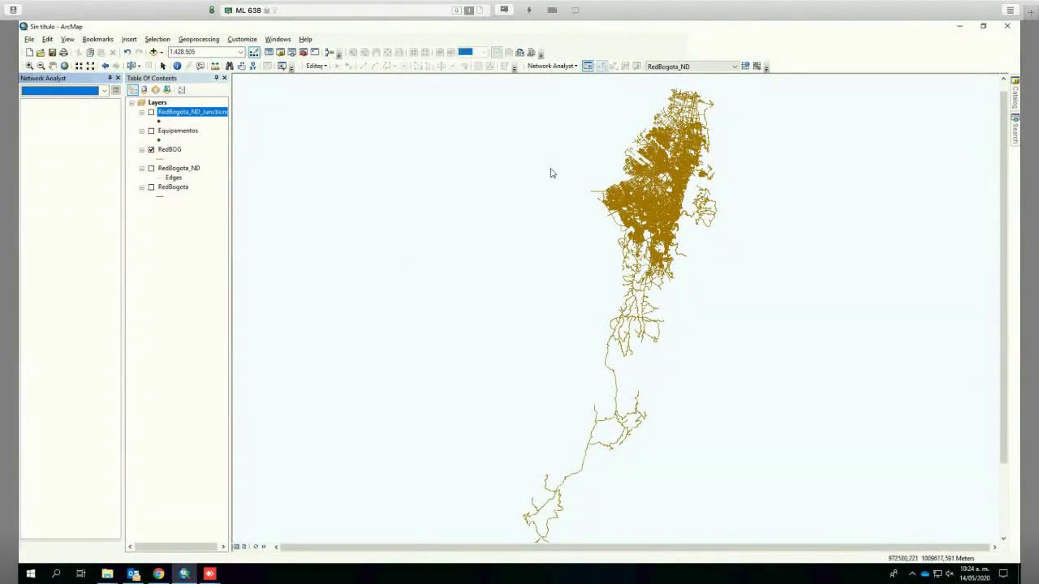
# - Create a new Route analysis layer on the RedBogota_ND network dataset
pyautogui.click(574, 66)
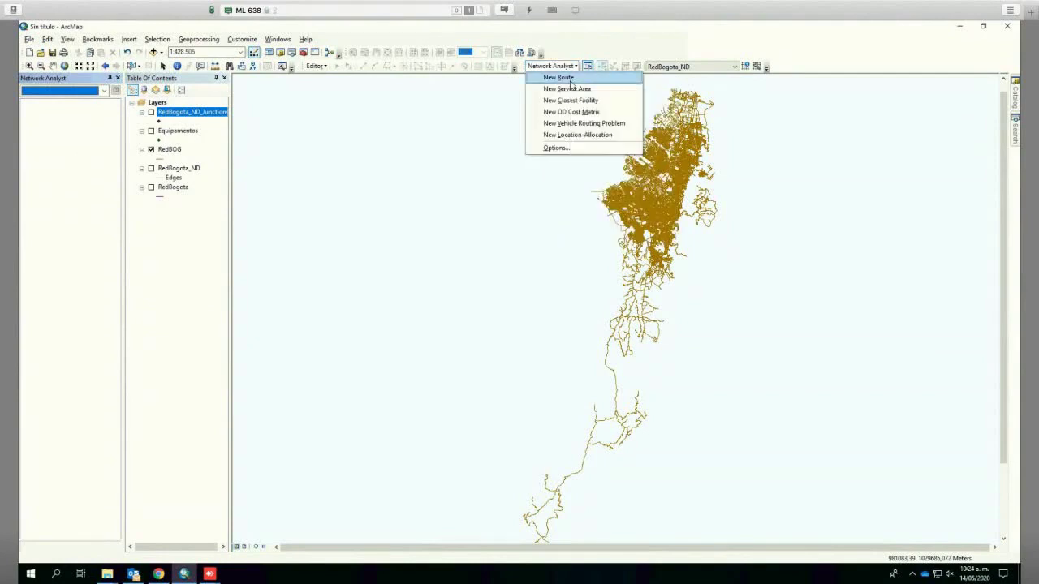
pyautogui.click(570, 79)
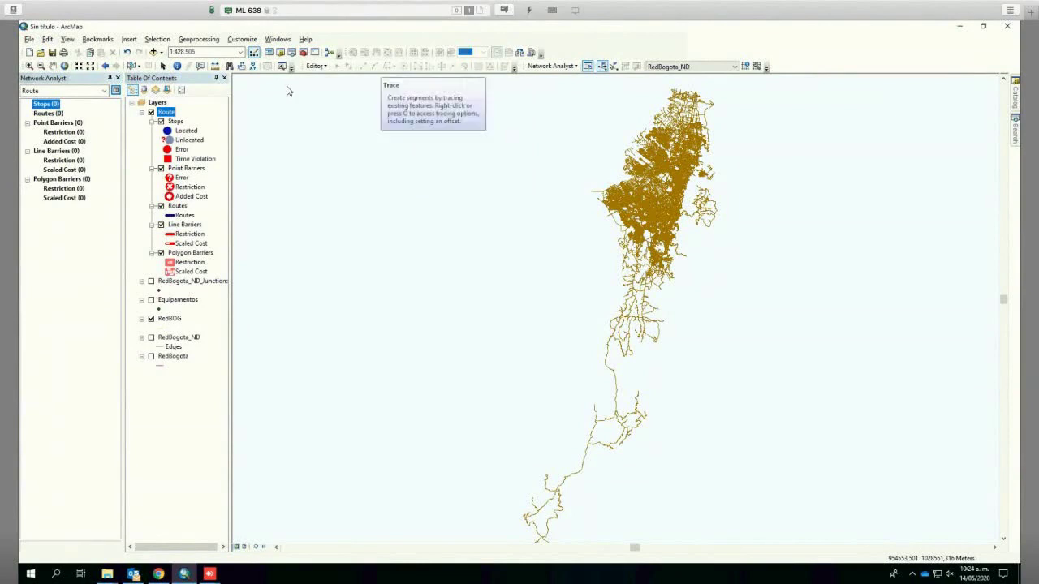
pyautogui.click(29, 65)
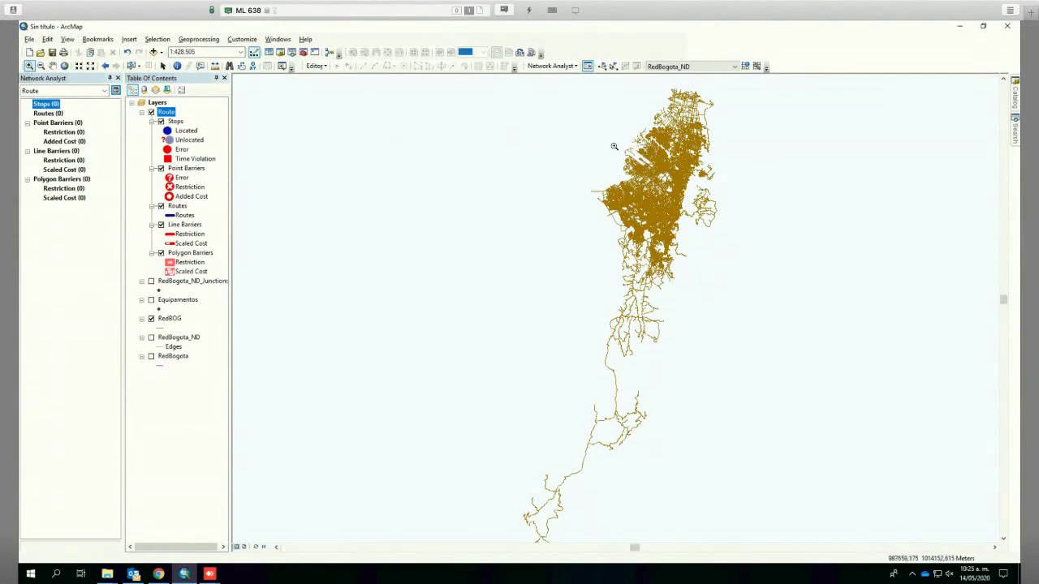
pyautogui.moveTo(614, 145); pyautogui.dragTo(718, 233)
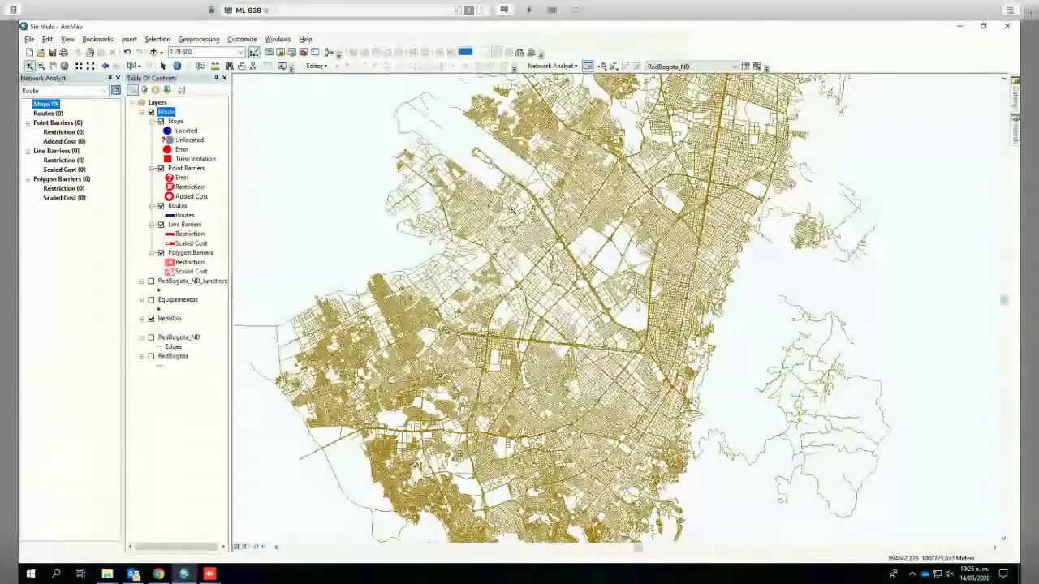
pyautogui.scroll(-3, 678, 440)
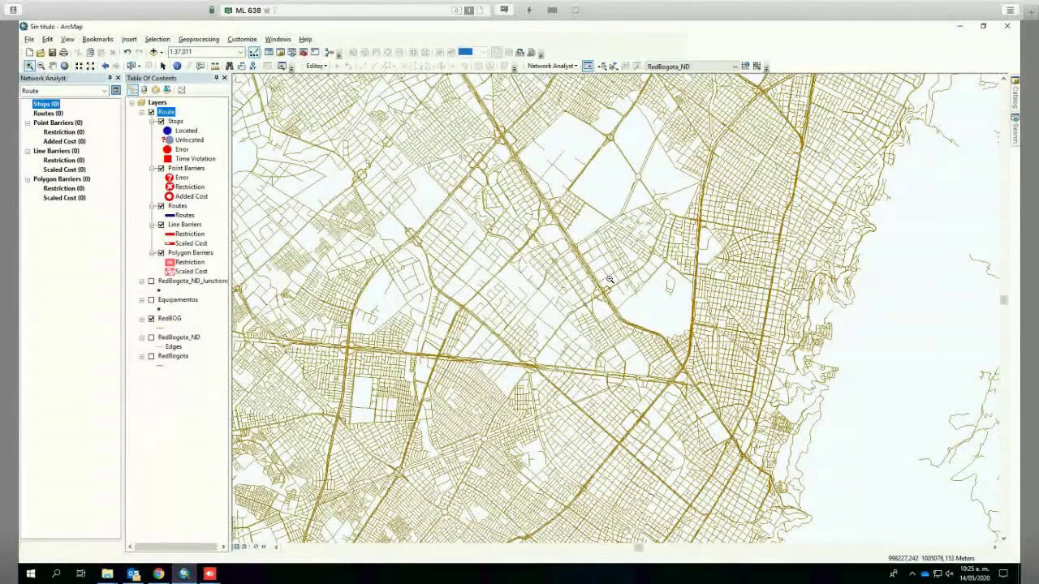
pyautogui.click(571, 66)
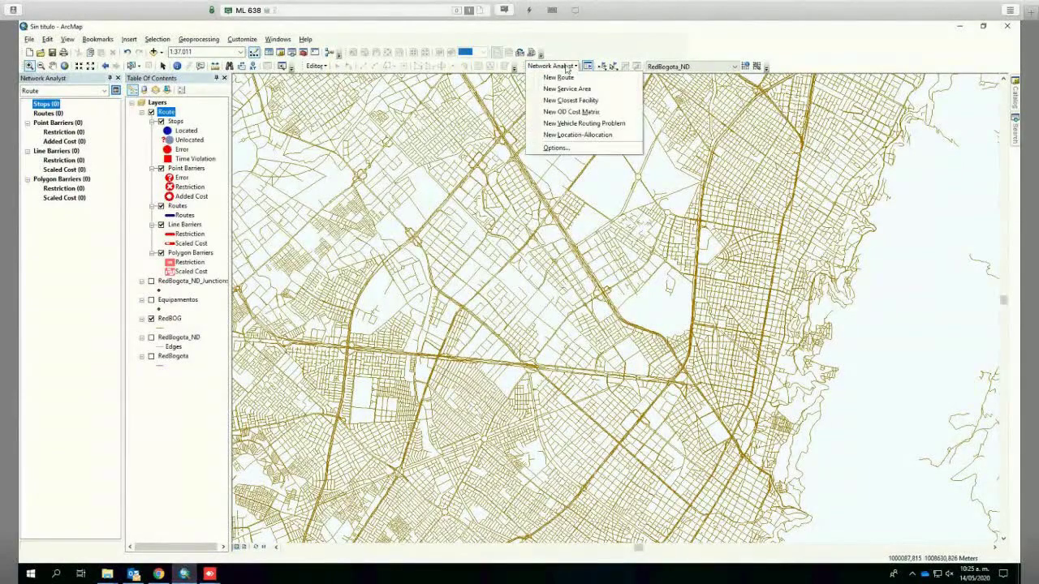
pyautogui.click(564, 78)
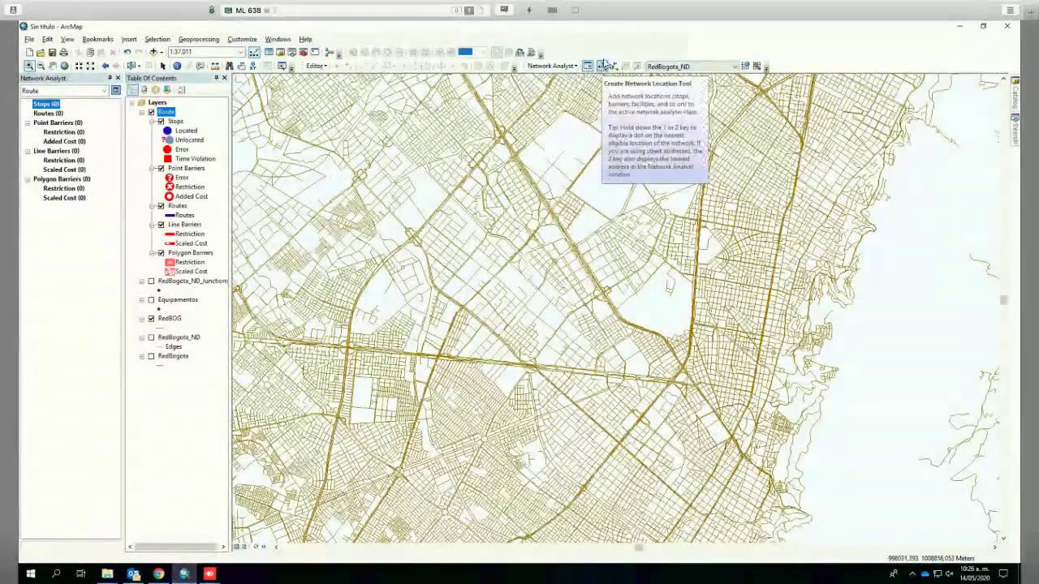
pyautogui.click(603, 66)
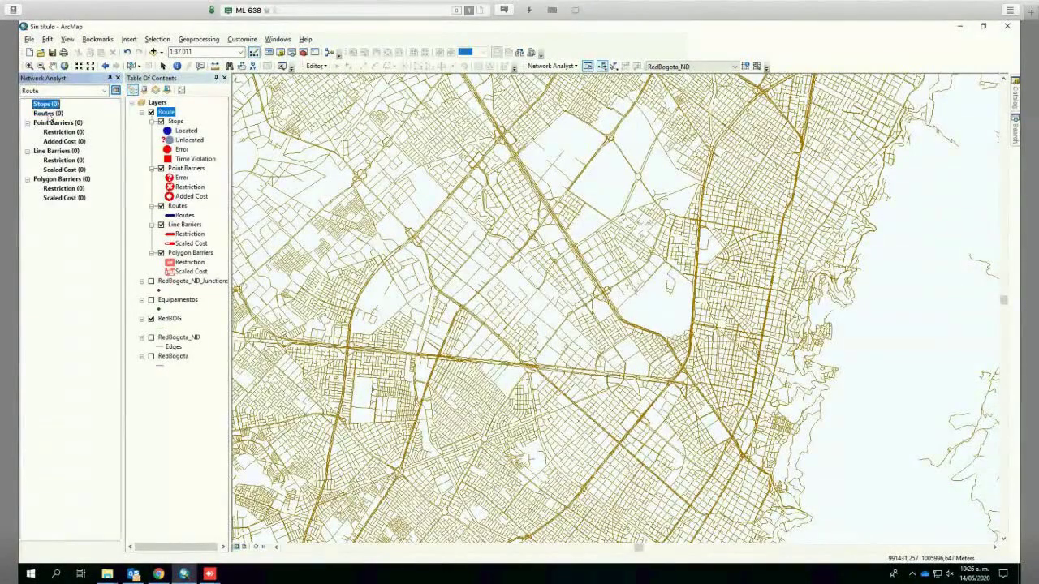
pyautogui.click(555, 66)
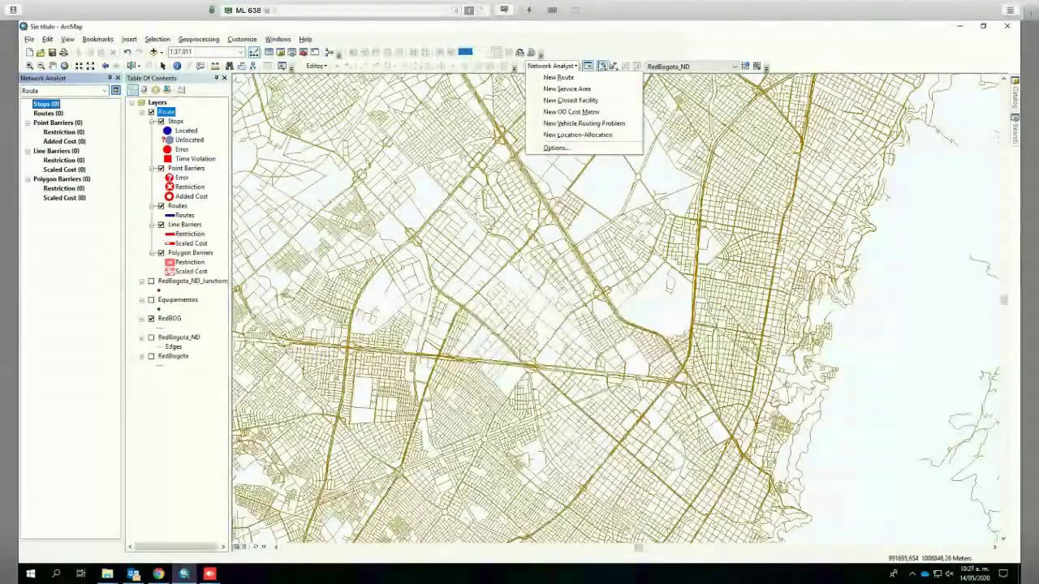
pyautogui.click(590, 66)
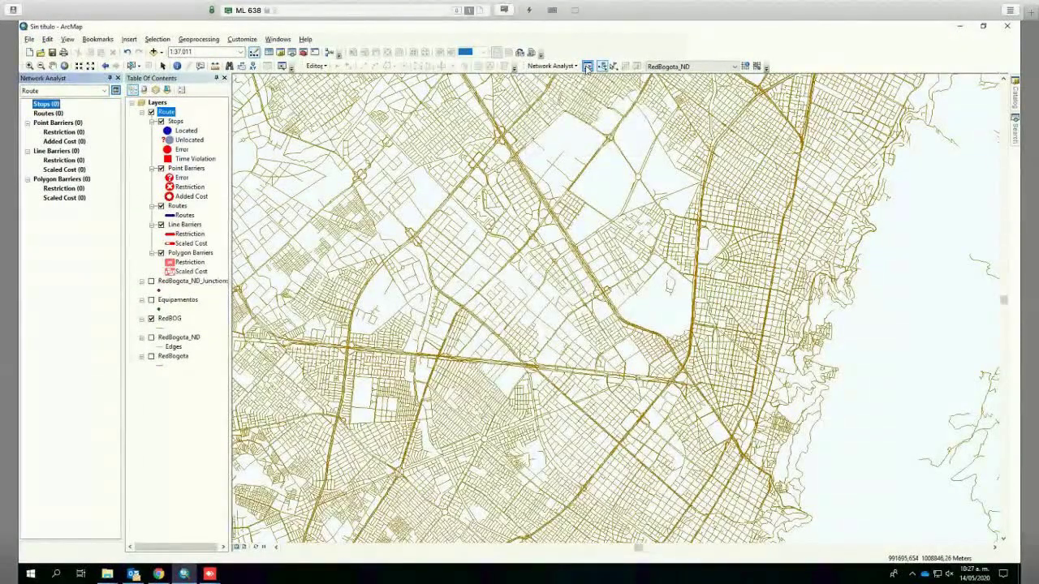
pyautogui.click(552, 66)
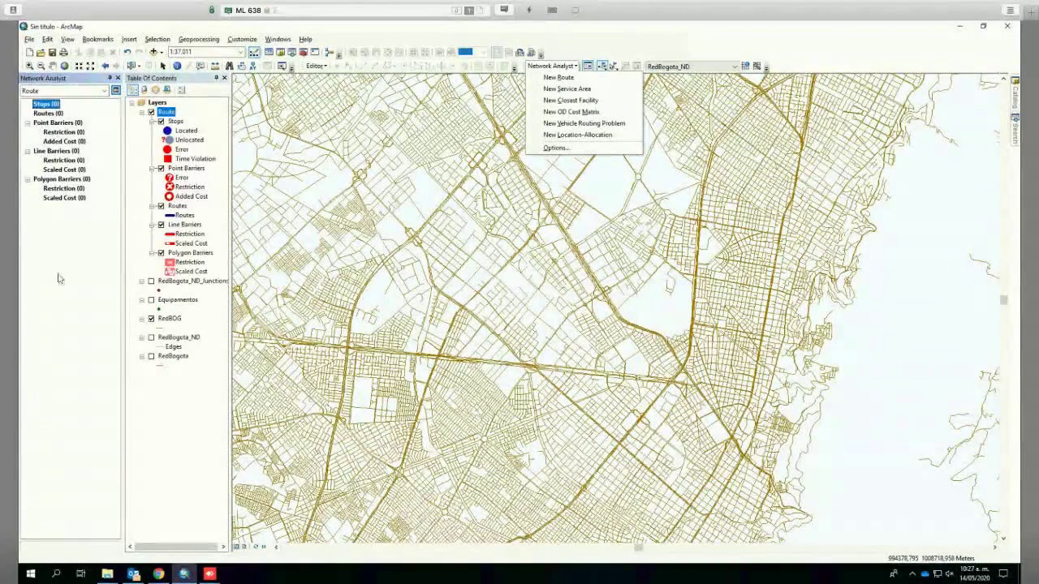
# - Place two route stops, one in the city centre area and one near the southeastern road edge, and solve the route
pyautogui.click(604, 68)
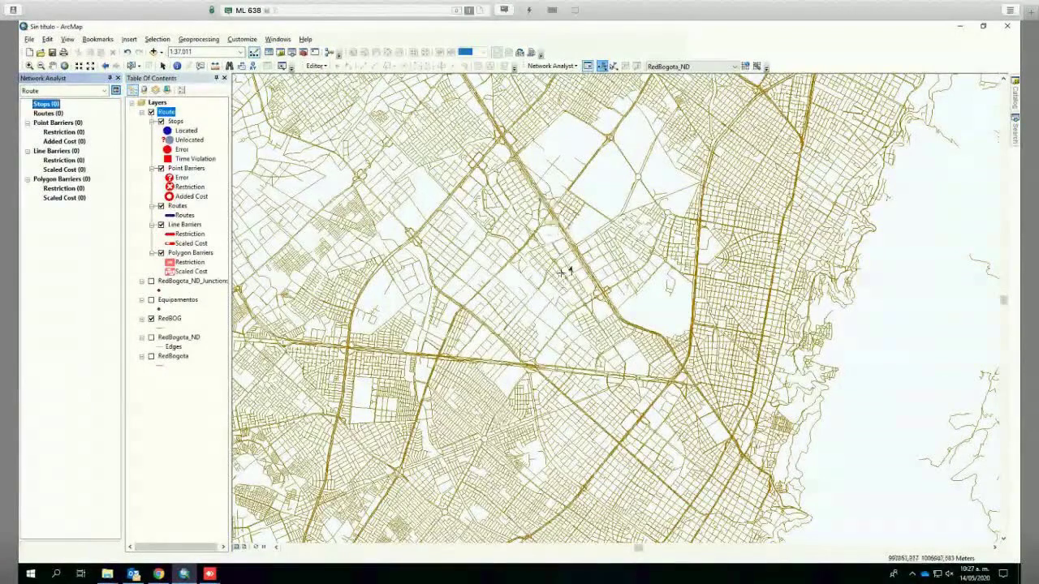
pyautogui.click(561, 282)
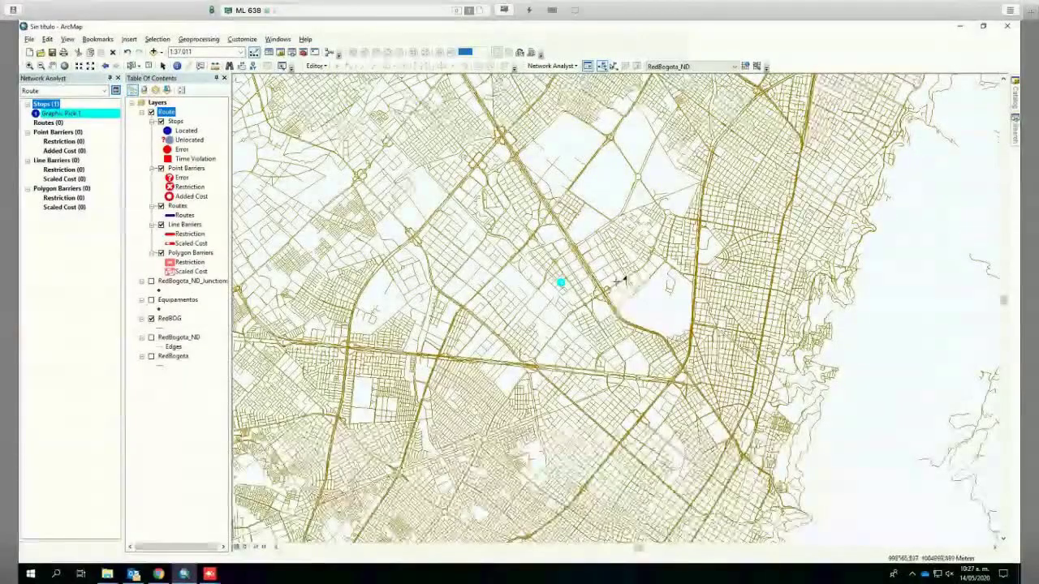
pyautogui.click(778, 510)
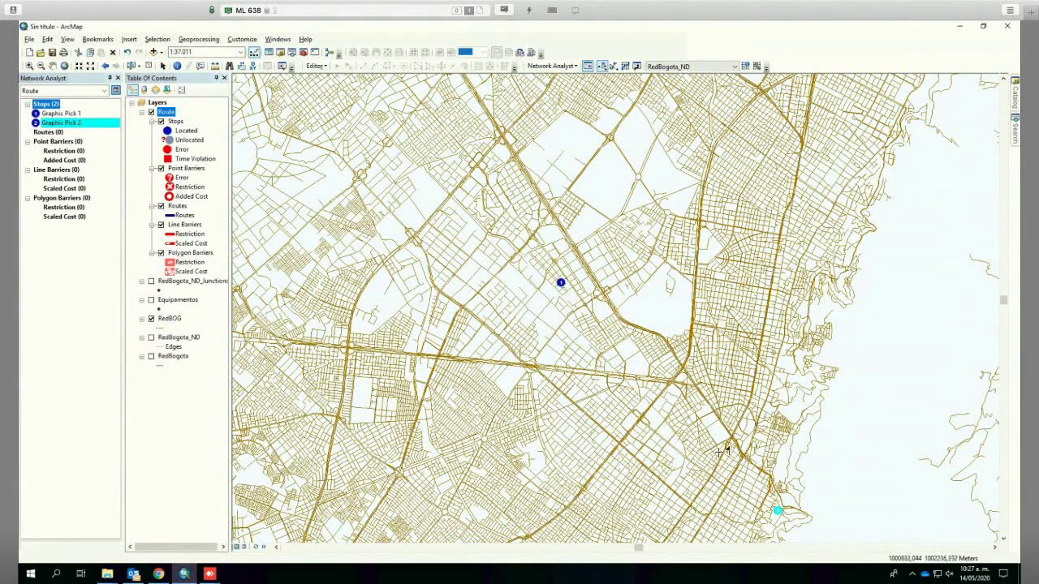
pyautogui.click(624, 67)
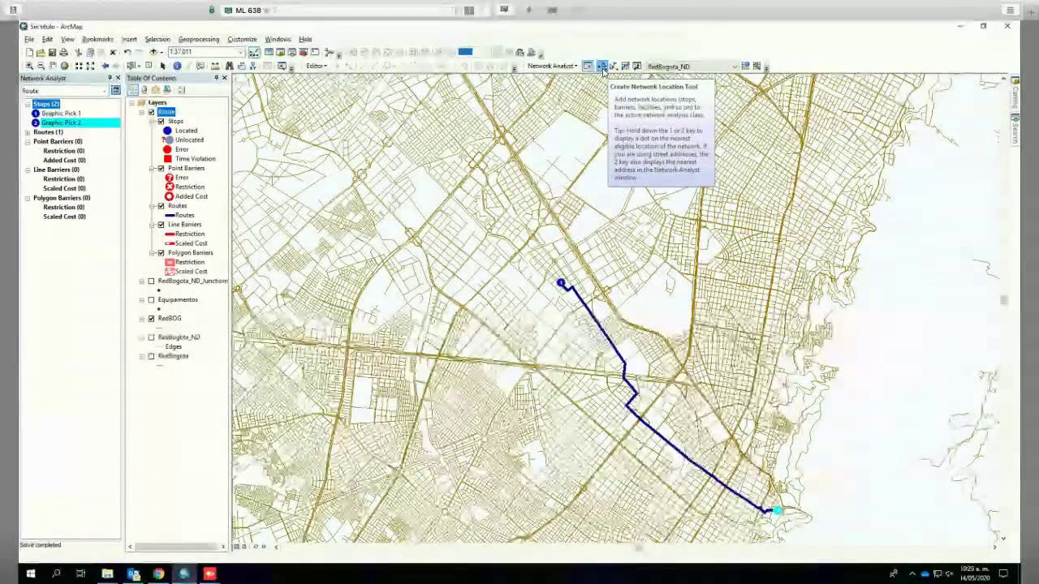
# - Add a third stop northwest of the first one and solve the route again
pyautogui.click(602, 67)
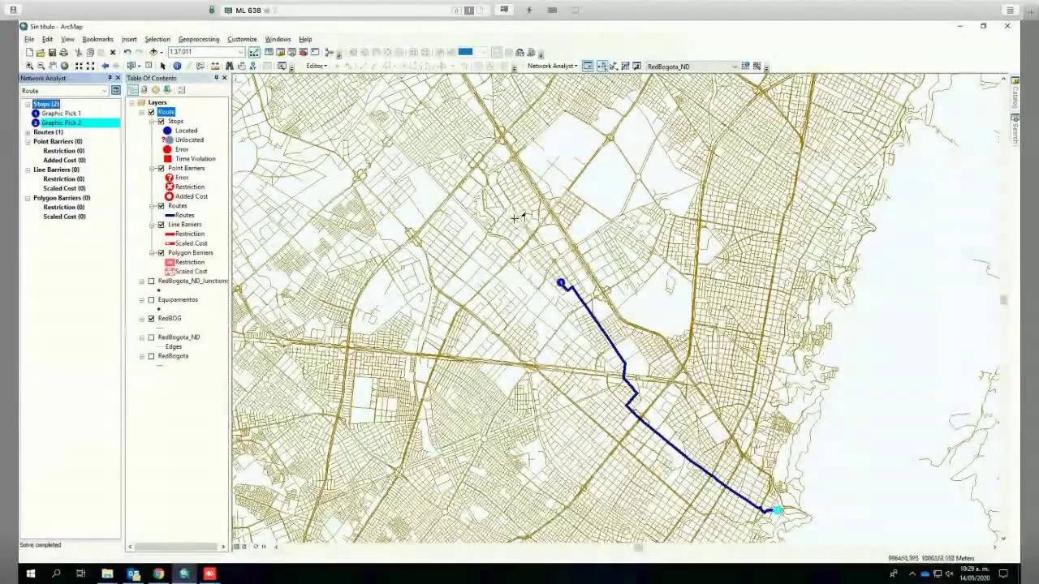
pyautogui.click(516, 215)
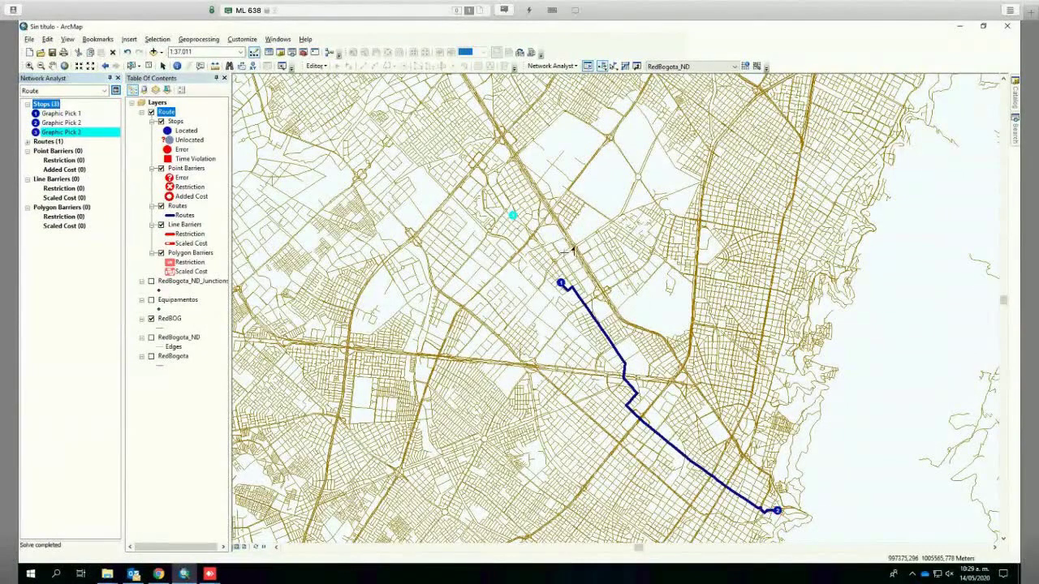
pyautogui.click(625, 66)
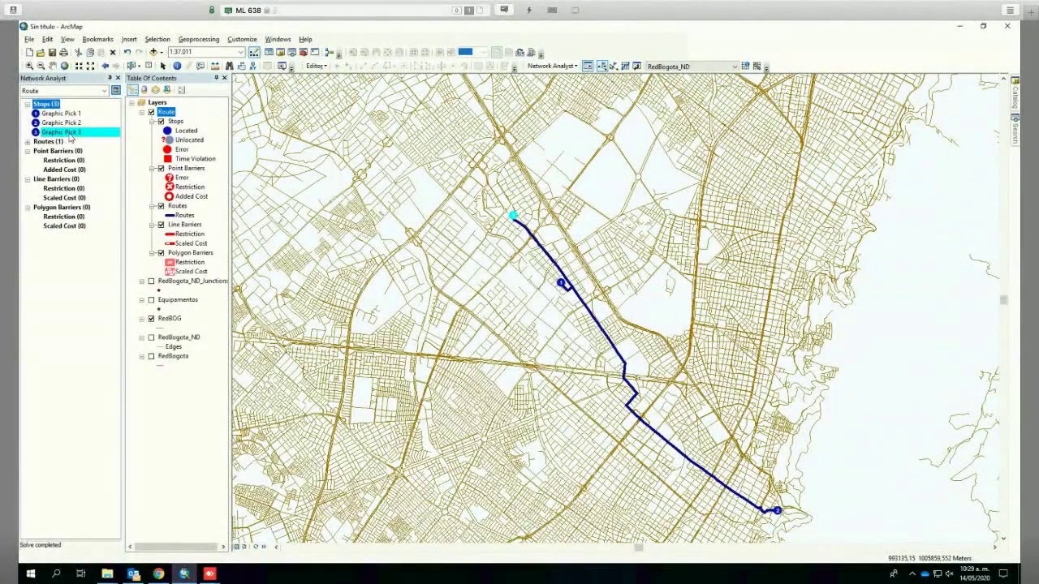
# - Move Graphic Pick 3 to second place in the stop order and recalculate the route
pyautogui.moveTo(69, 135); pyautogui.dragTo(70, 121)
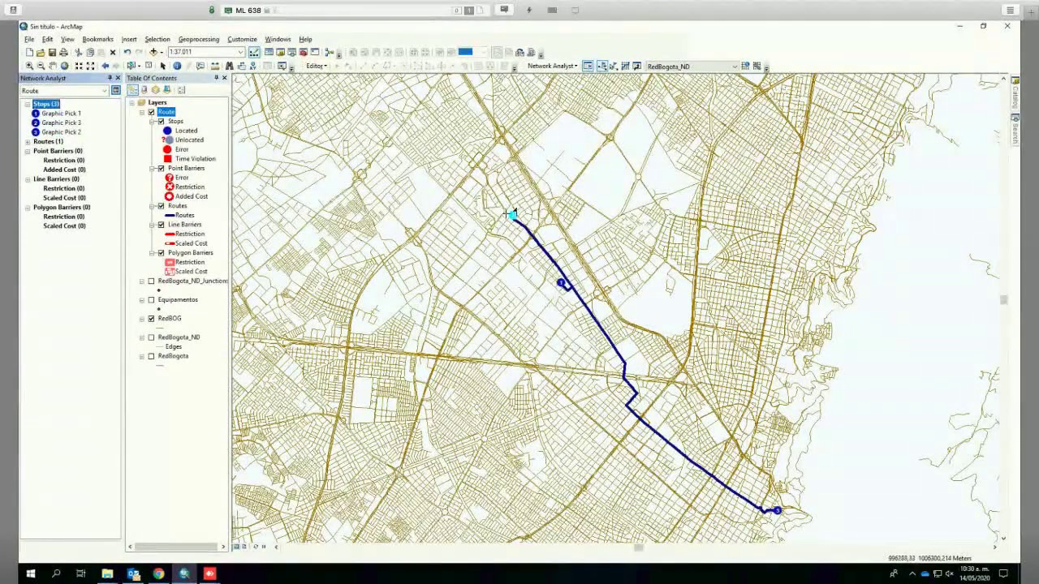
pyautogui.click(626, 66)
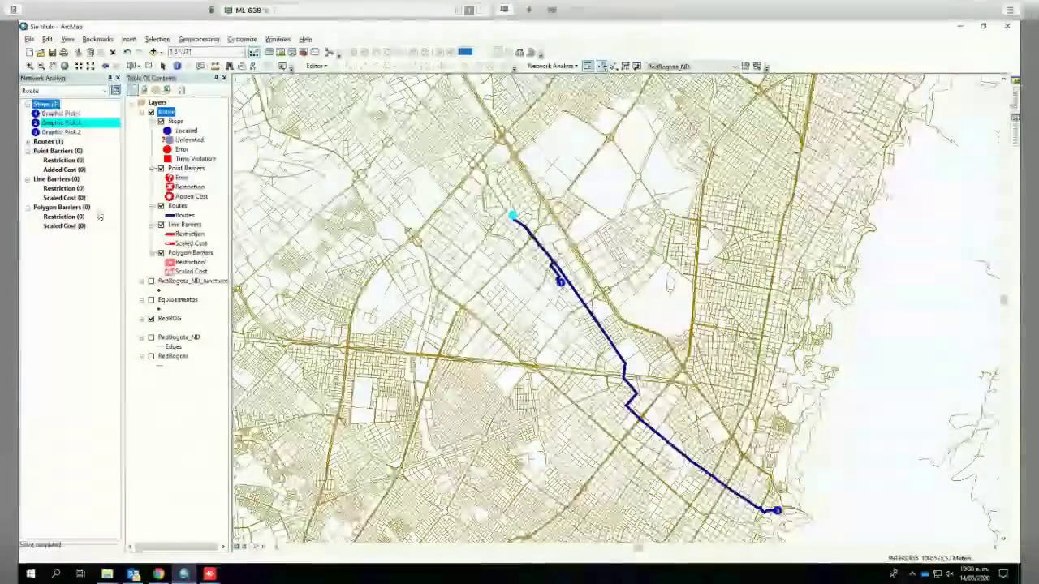
# - Draw a short restriction line barrier across the middle of the route and solve the route around it
pyautogui.click(56, 179)
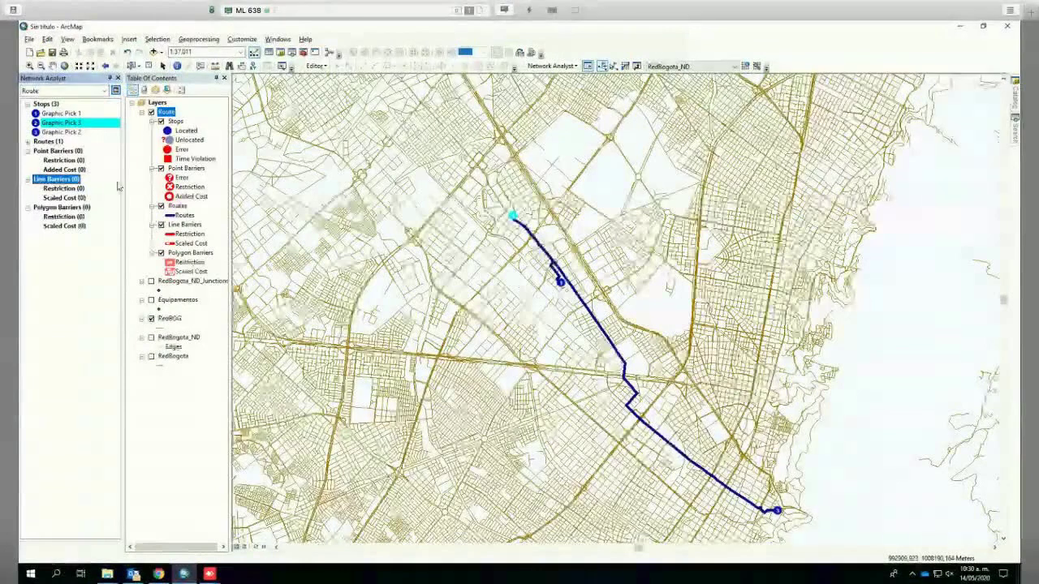
pyautogui.click(602, 67)
pyautogui.doubleClick(628, 345)
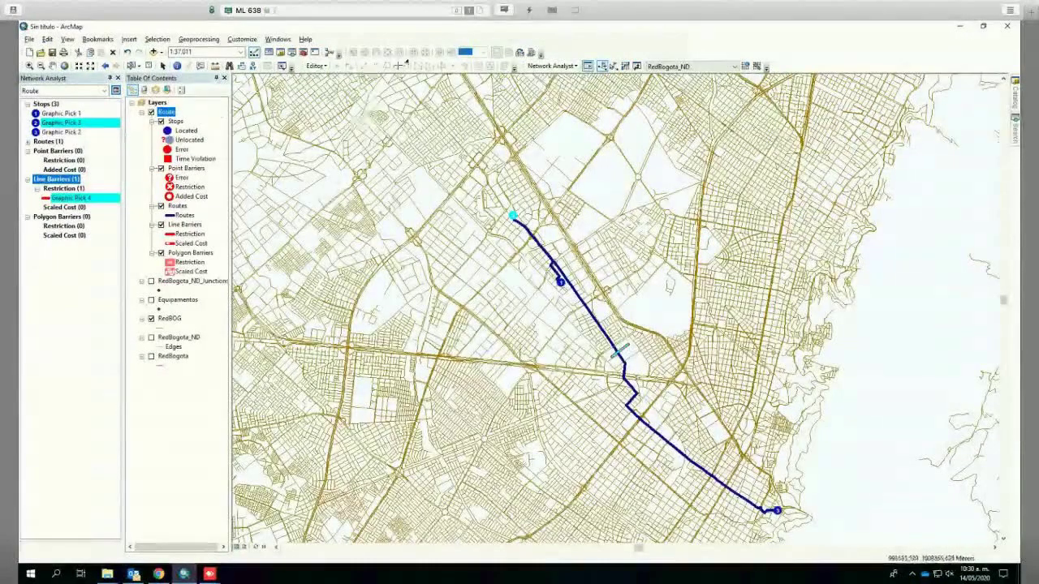
pyautogui.click(625, 65)
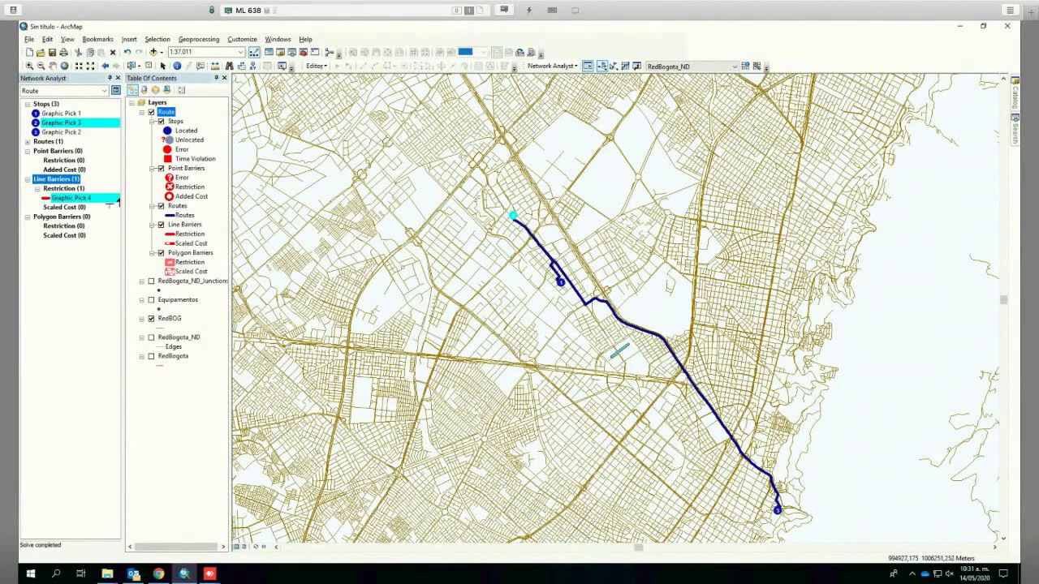
pyautogui.click(61, 217)
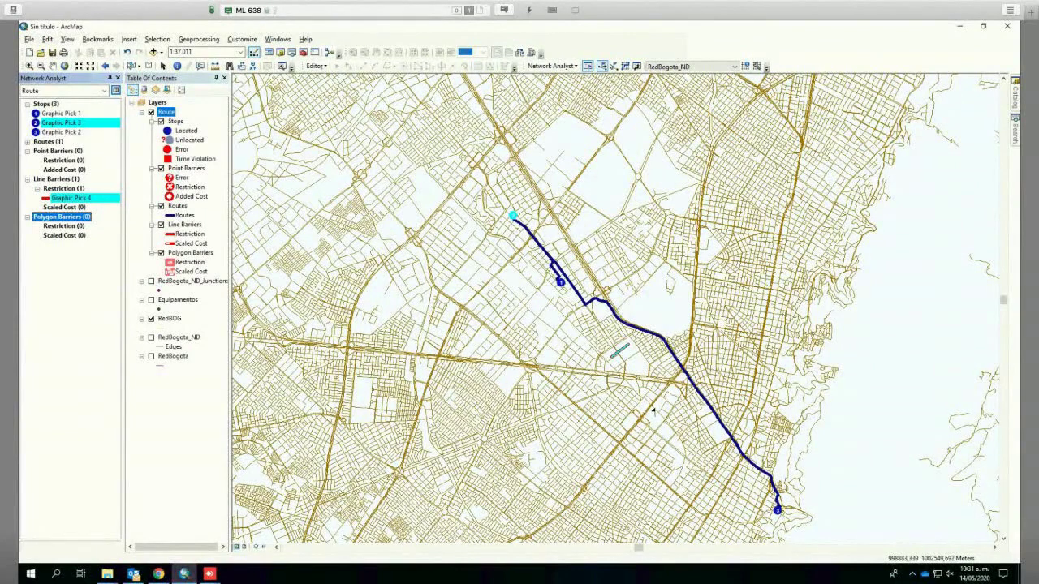
pyautogui.click(61, 178)
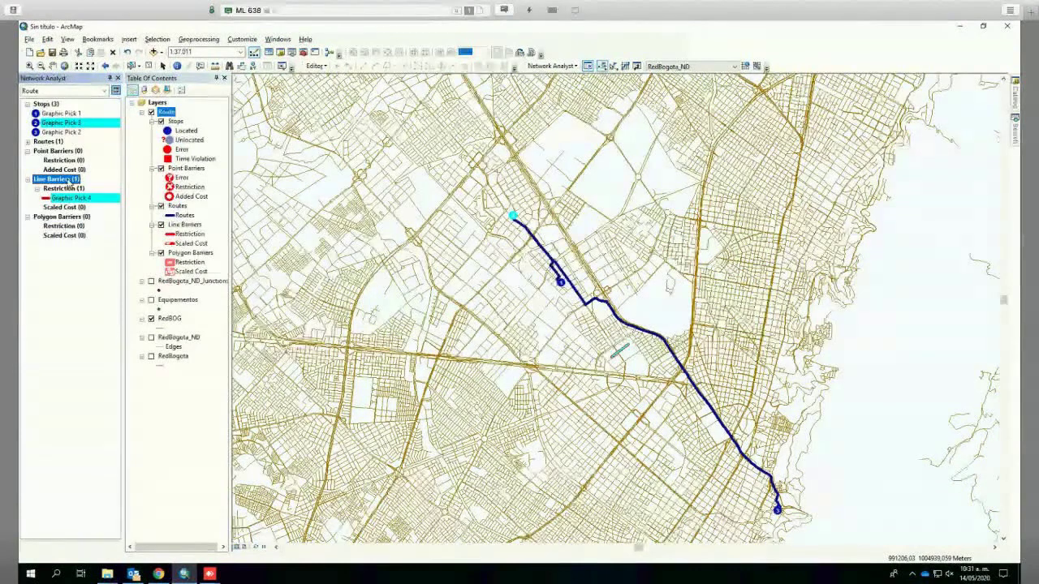
# - Draw a second short restriction line barrier just east of the first one, parallel to it and ending near the route
pyautogui.click(73, 184)
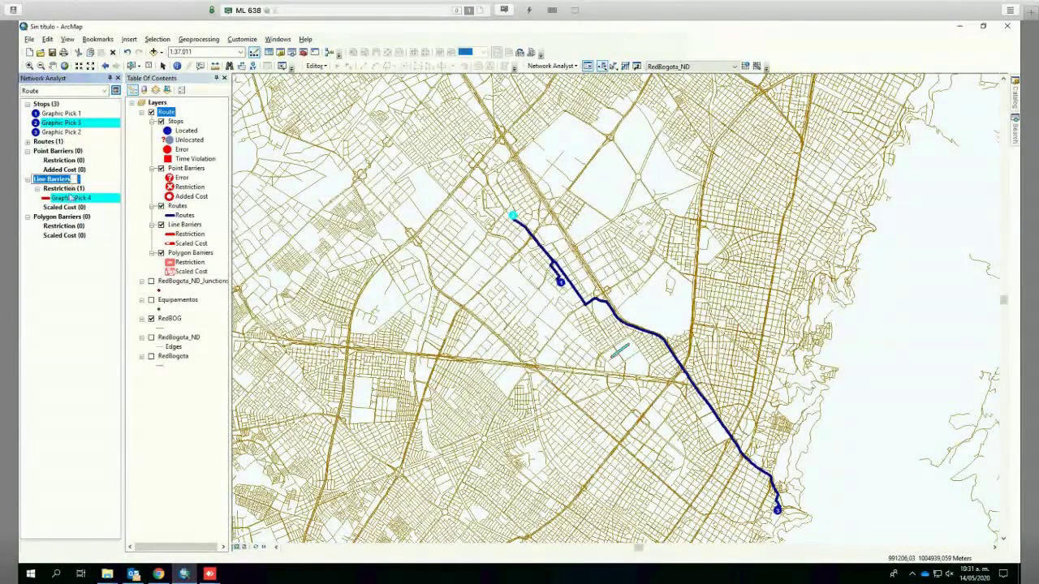
pyautogui.press('Return')
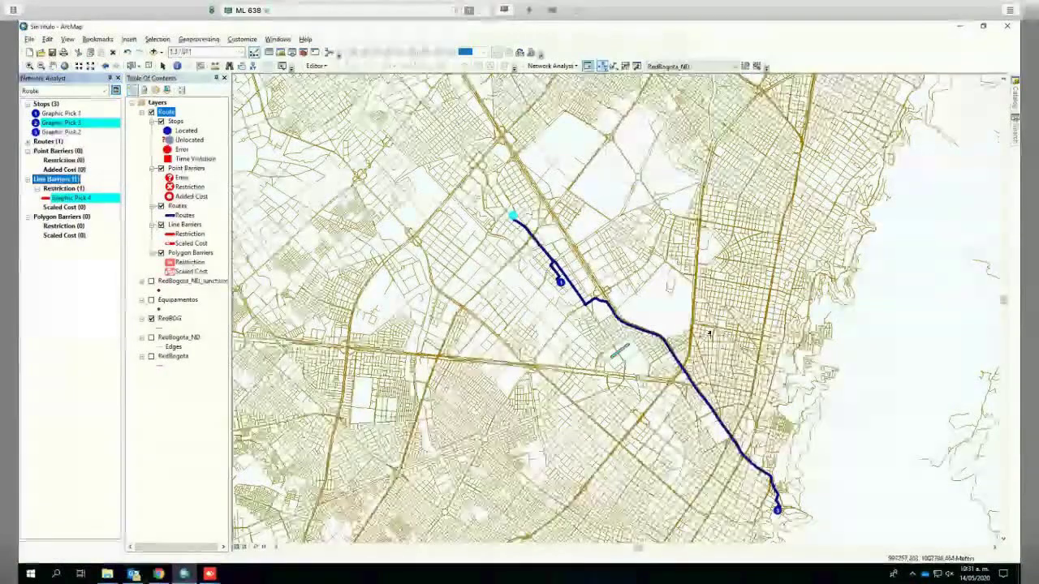
pyautogui.doubleClick(661, 345)
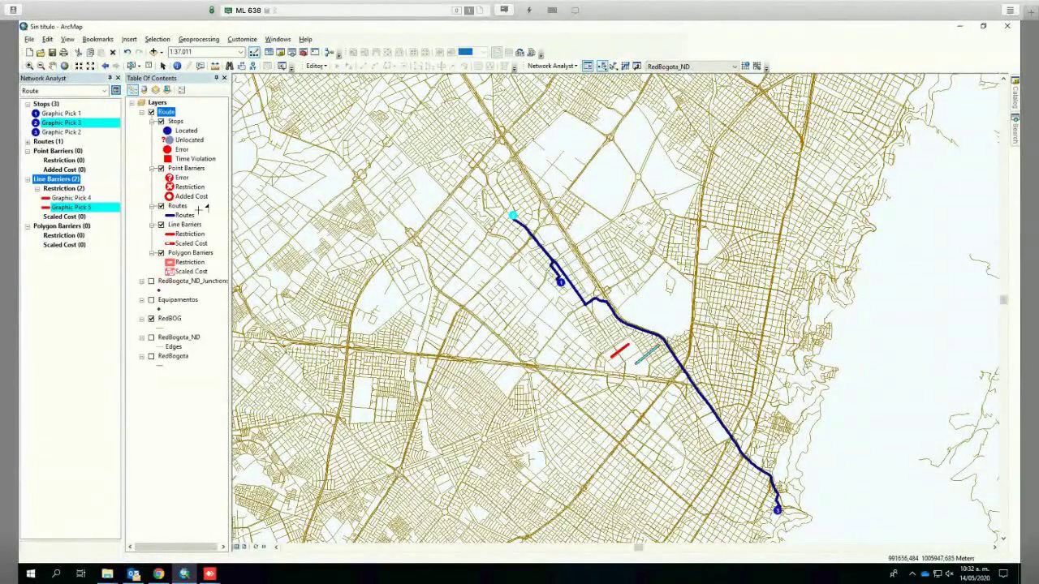
# - Draw a large restriction polygon barrier over the road blocks along the route's southeastern stretch and solve the route around it
pyautogui.click(69, 227)
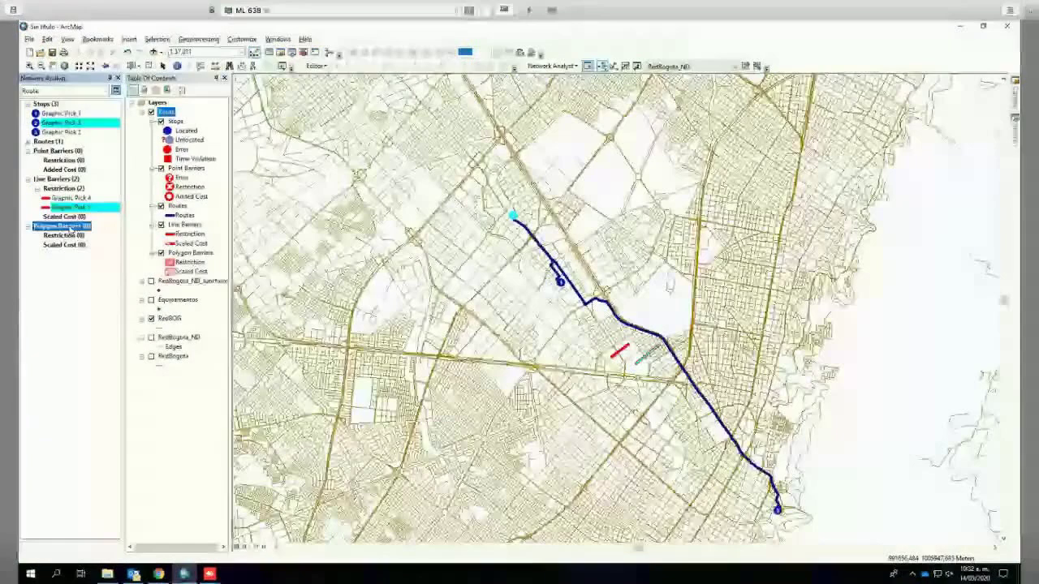
pyautogui.click(667, 418)
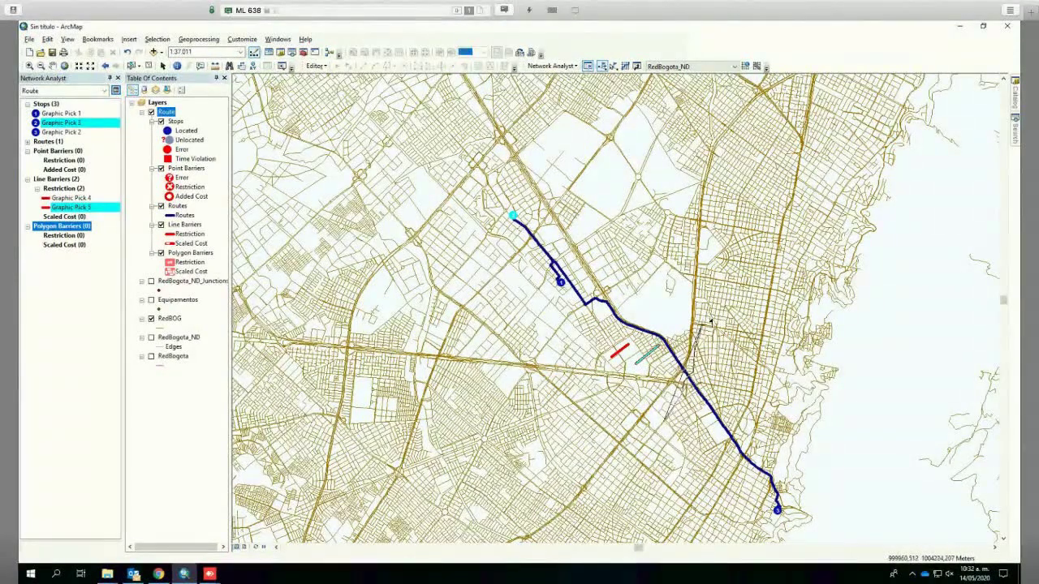
pyautogui.click(696, 326)
pyautogui.click(765, 336)
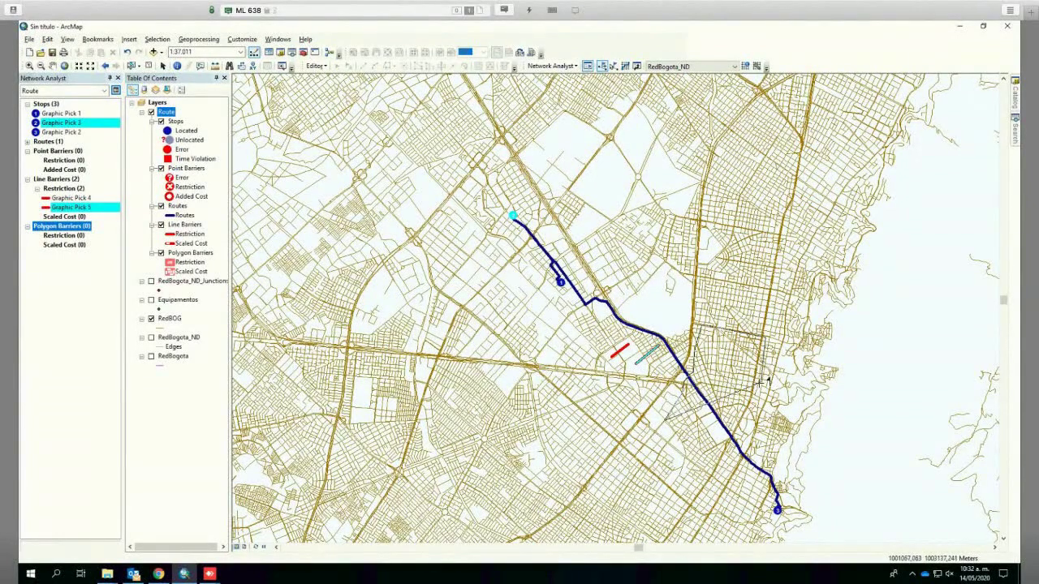
pyautogui.doubleClick(765, 391)
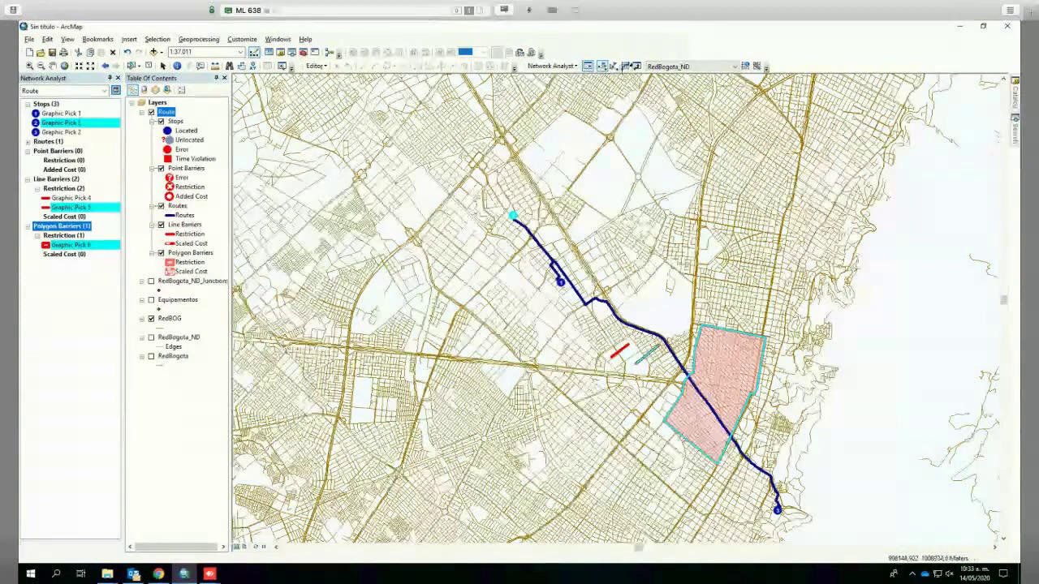
pyautogui.click(625, 65)
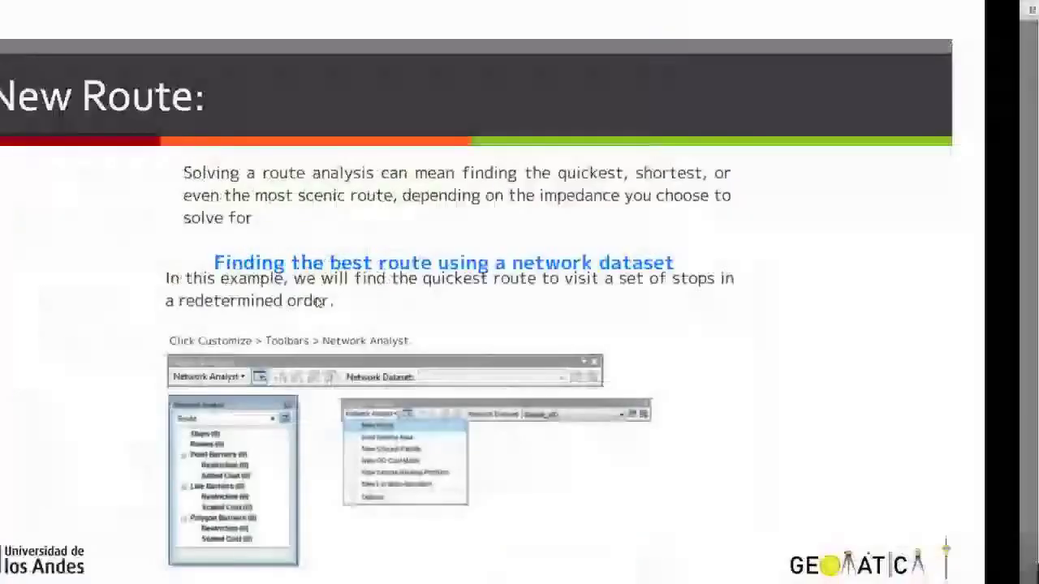
pyautogui.click(691, 313)
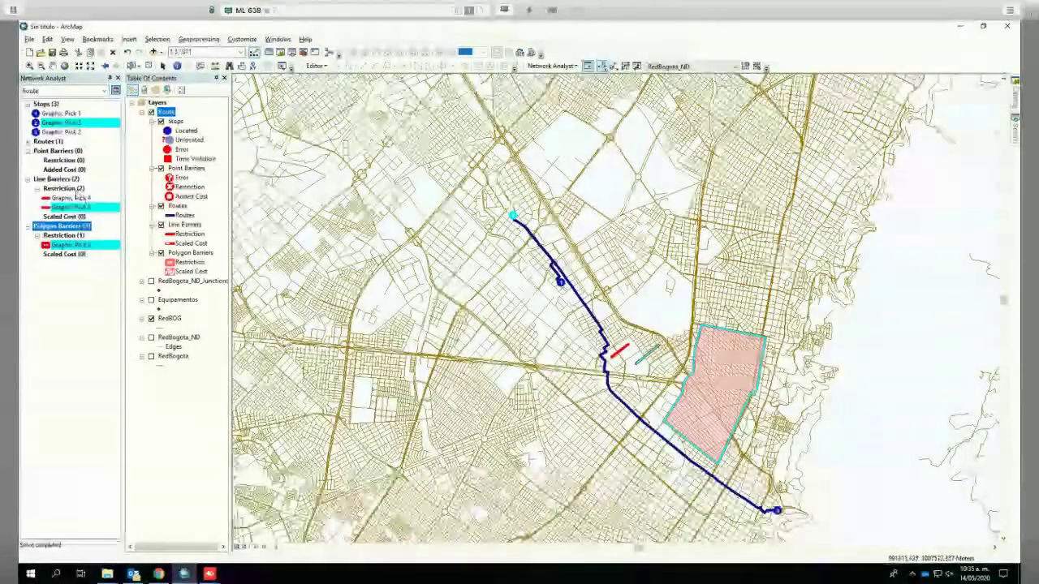
# - Draw a second restriction polygon barrier, four-sided, over the sparse road area northeast of the route's second stop
pyautogui.click(58, 151)
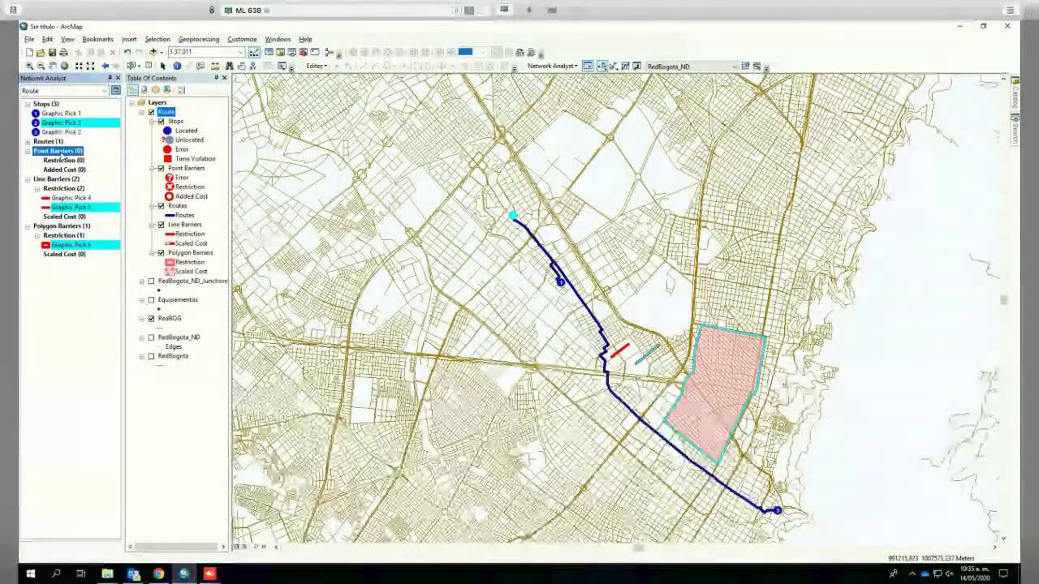
pyautogui.click(55, 178)
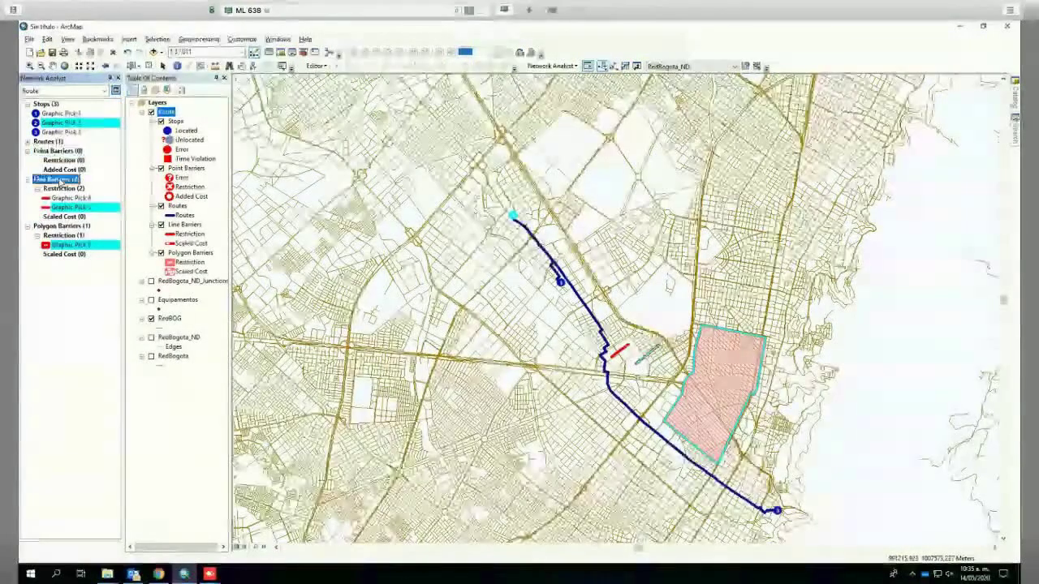
pyautogui.click(58, 226)
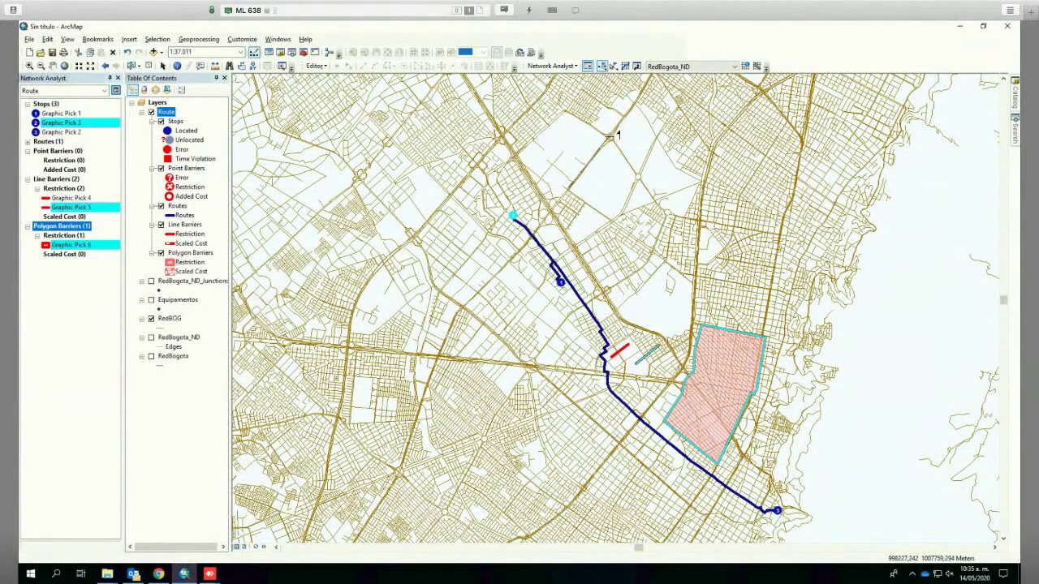
pyautogui.click(609, 139)
pyautogui.click(637, 177)
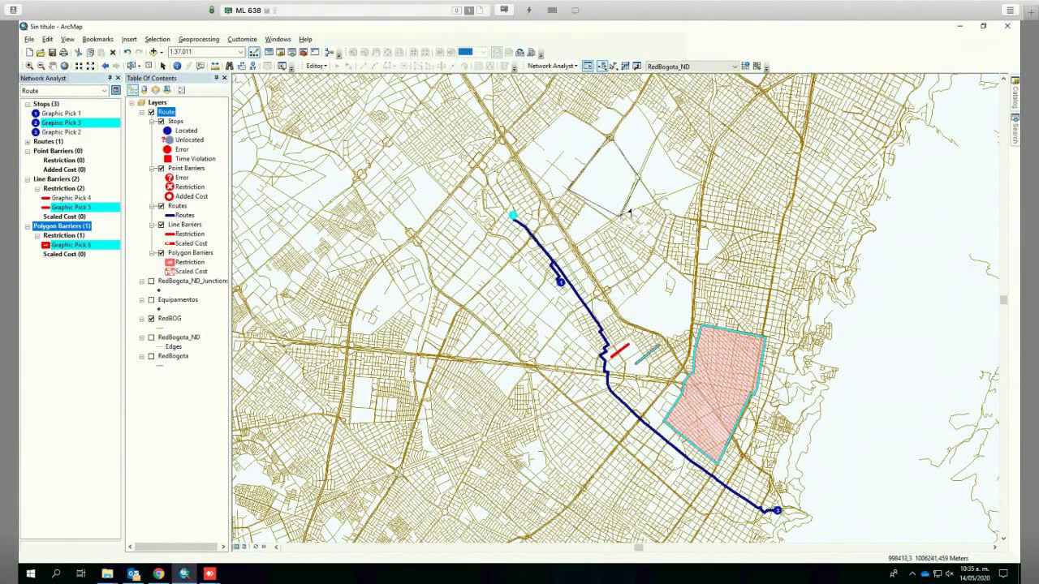
pyautogui.doubleClick(612, 219)
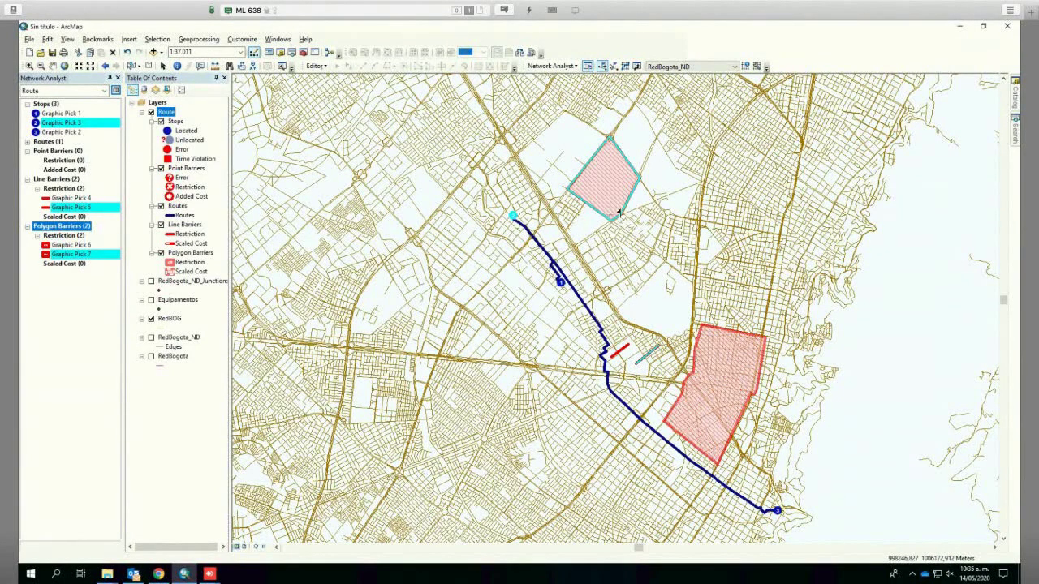
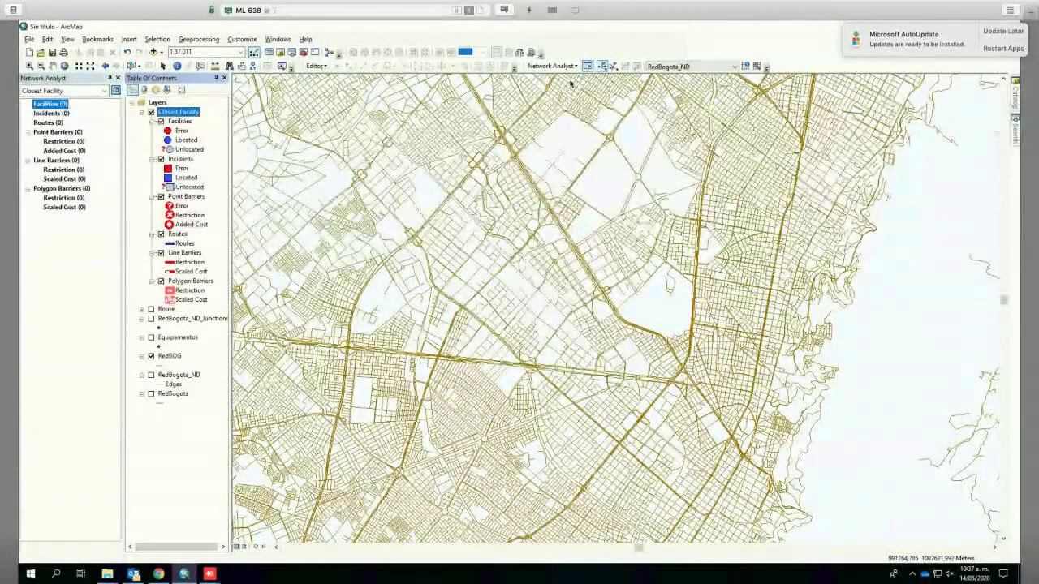
# - Place one incident for the Closest Facility analysis in the central road area, west of the main diagonal avenue
pyautogui.click(60, 113)
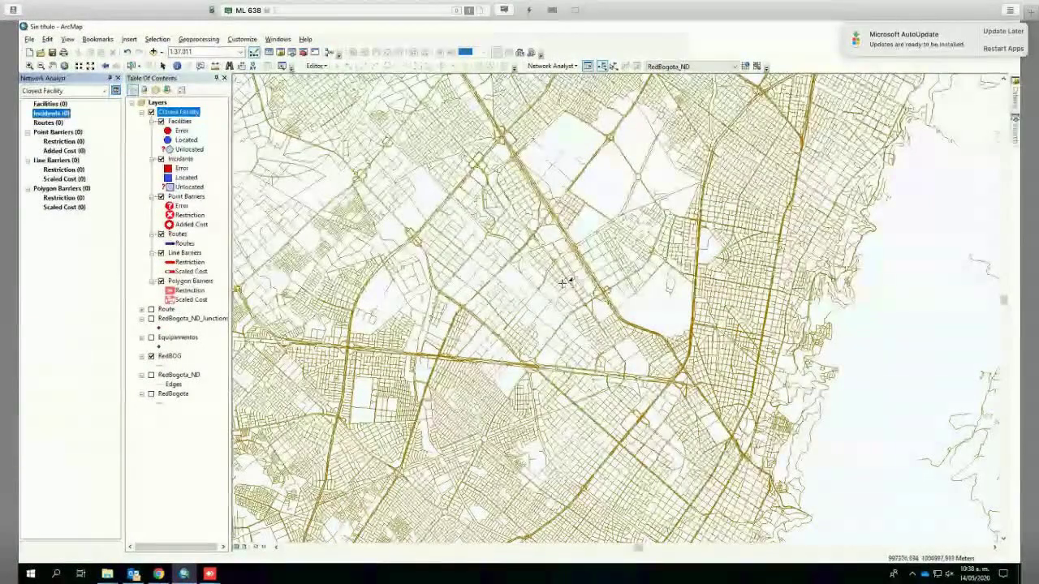
pyautogui.click(561, 282)
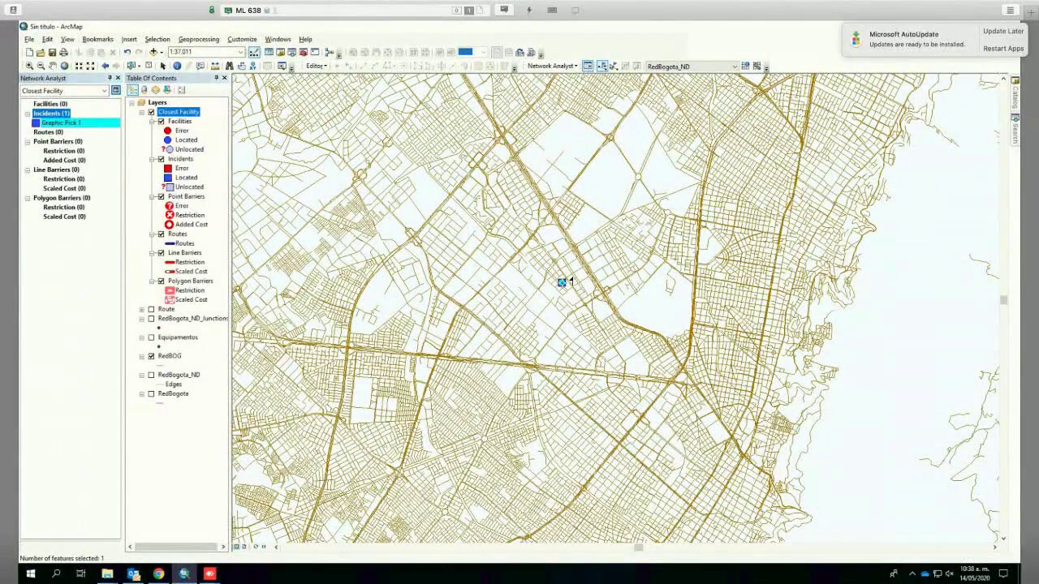
pyautogui.click(561, 70)
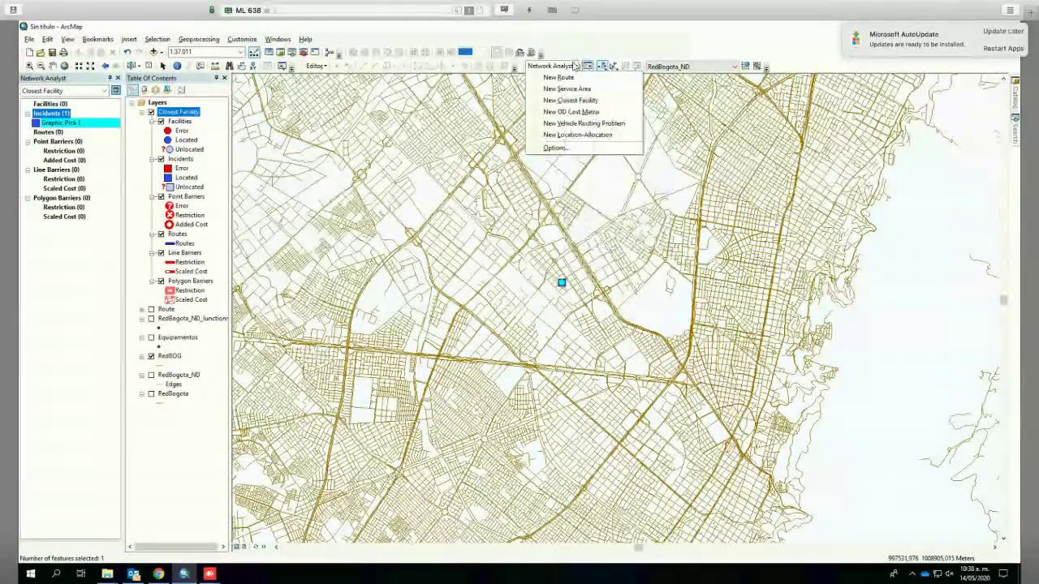
pyautogui.click(574, 65)
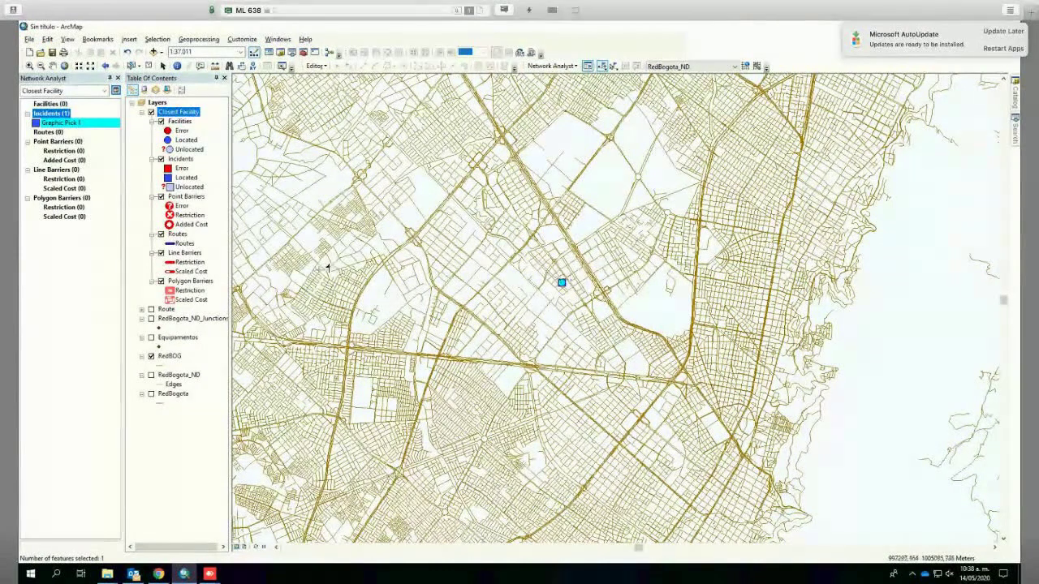
# - Open the attribute table of the Equipamentos layer and start a selection by attributes
pyautogui.click(50, 104)
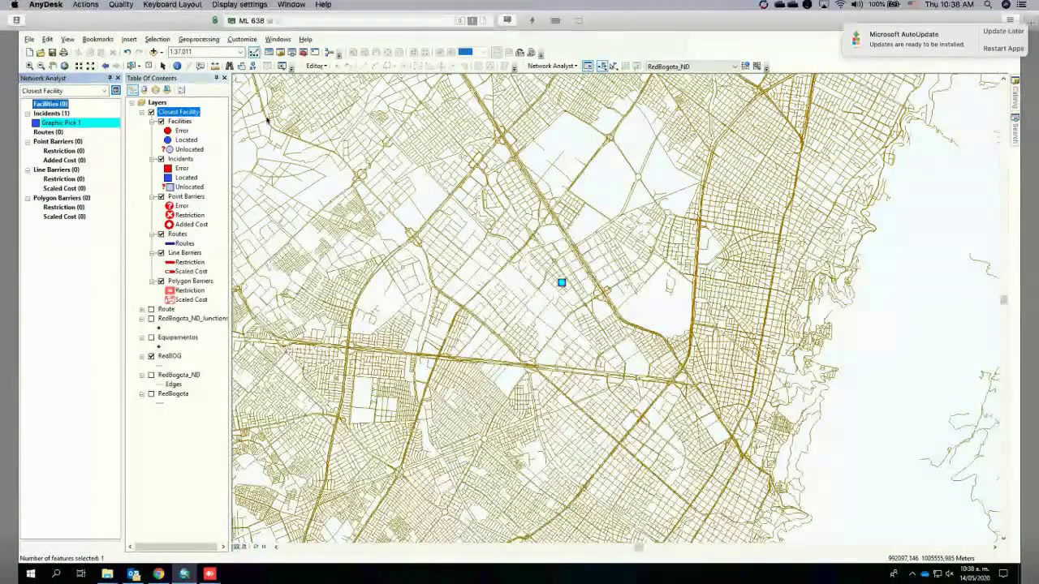
pyautogui.click(185, 337)
pyautogui.click(185, 340)
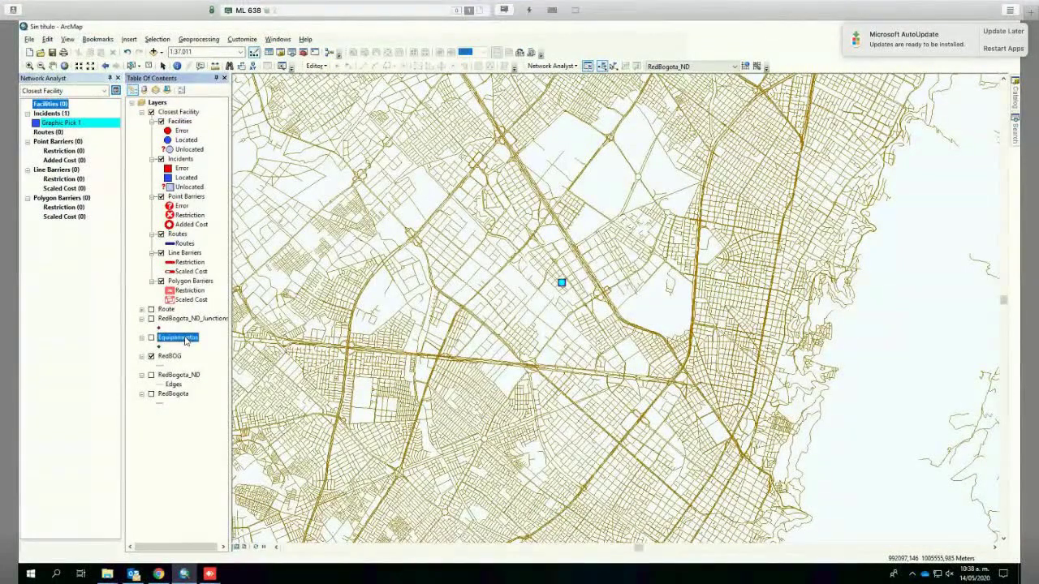
pyautogui.rightClick(185, 341)
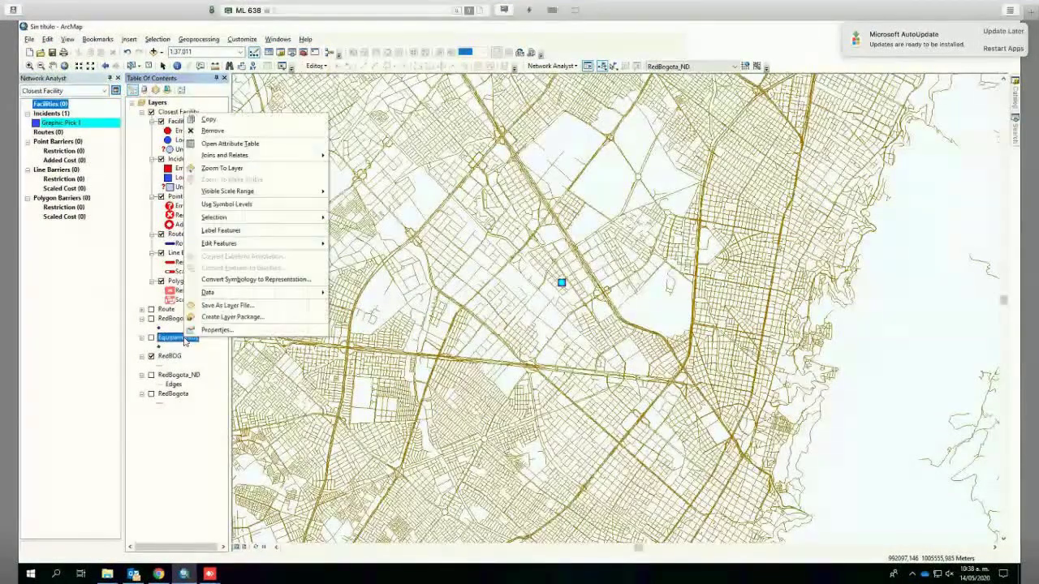
pyautogui.click(244, 144)
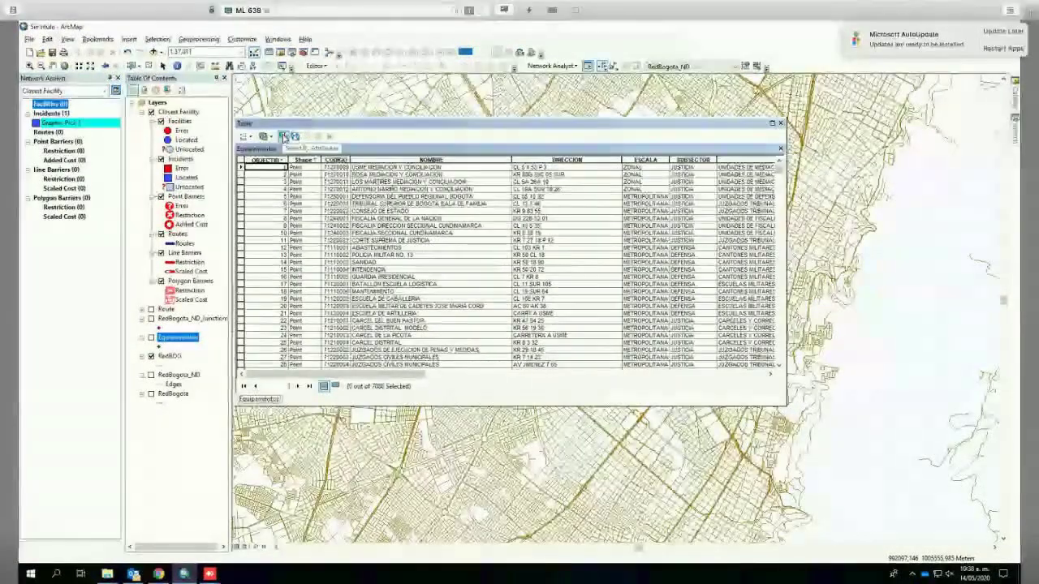
pyautogui.click(283, 137)
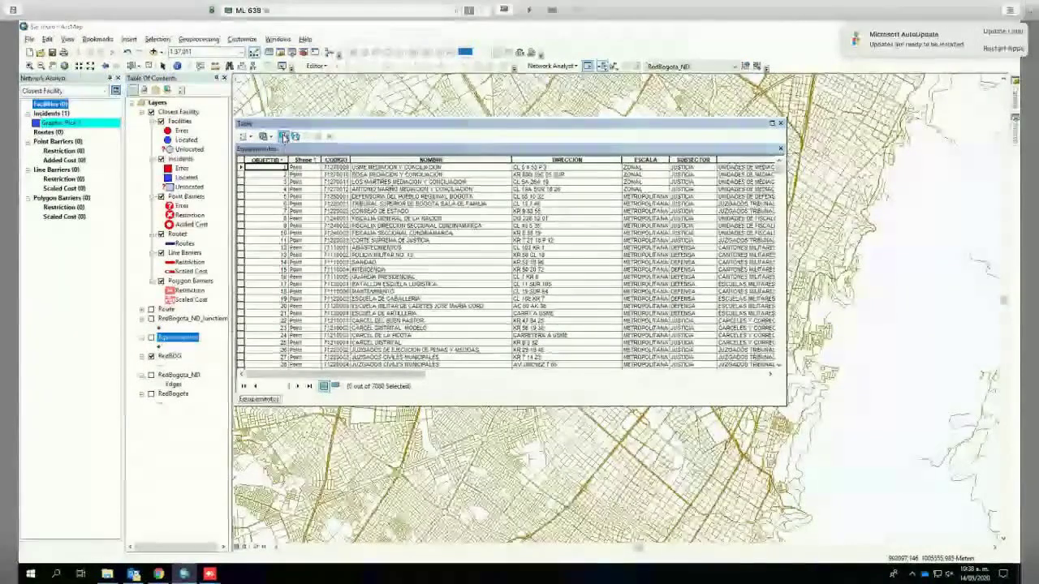
# - Select the Equipamentos records matching TIPO = 'HOSPITAL NIVEL III' as a new selection
pyautogui.click(202, 121)
pyautogui.click(202, 120)
pyautogui.click(202, 121)
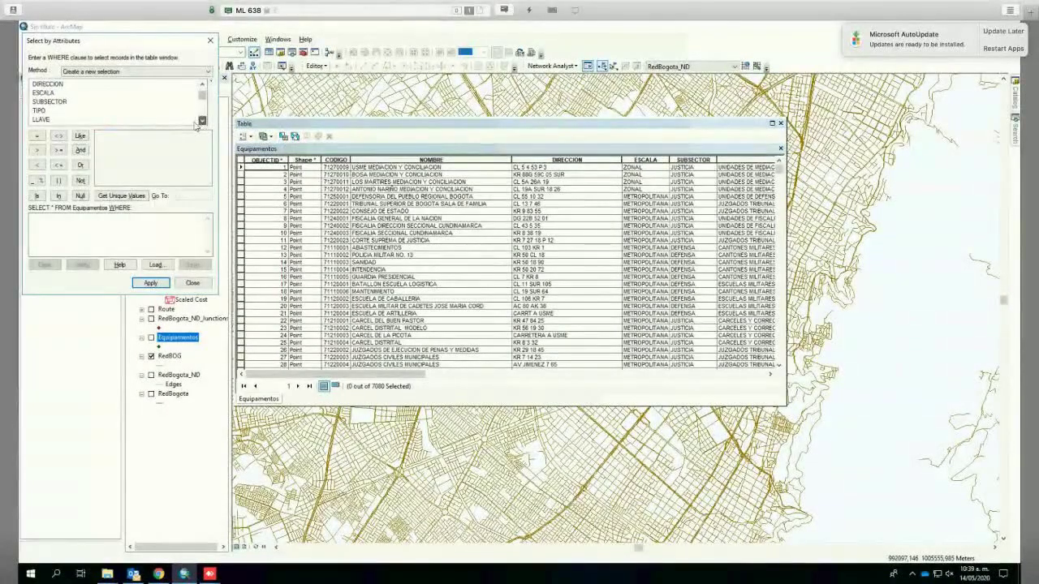
pyautogui.doubleClick(39, 111)
pyautogui.click(36, 138)
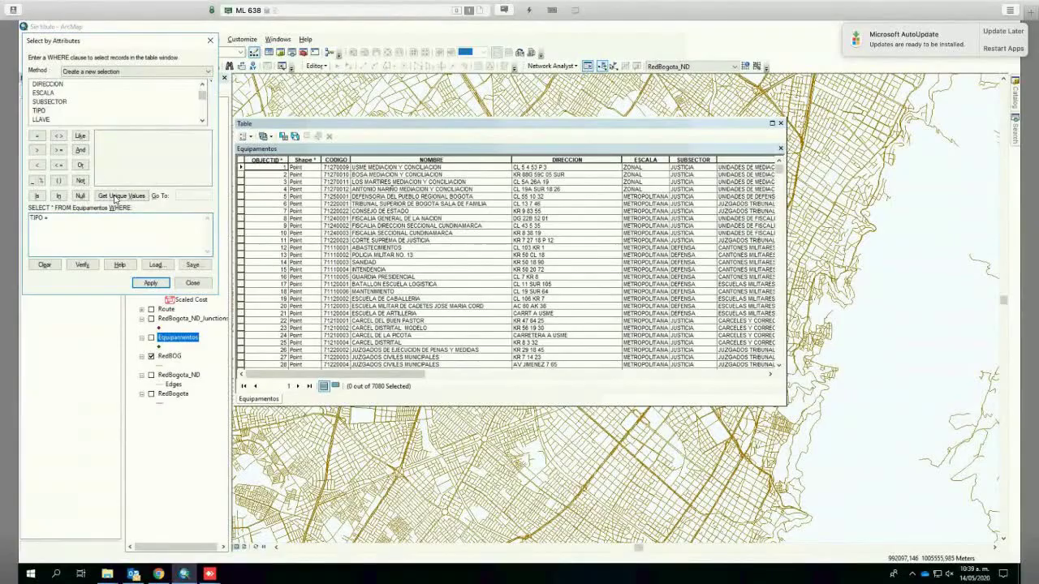
pyautogui.click(121, 195)
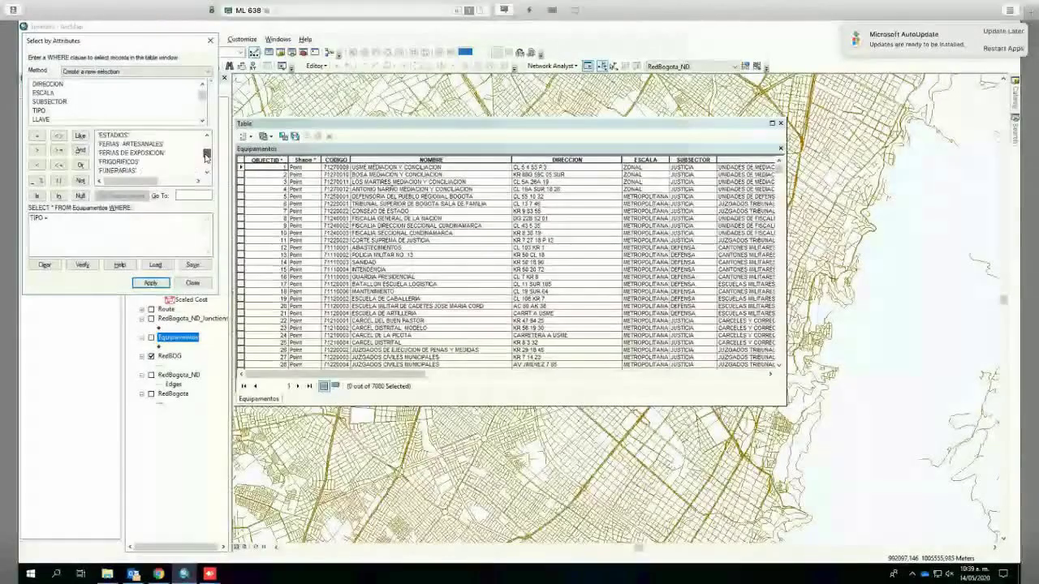
pyautogui.scroll(-5, 131, 163)
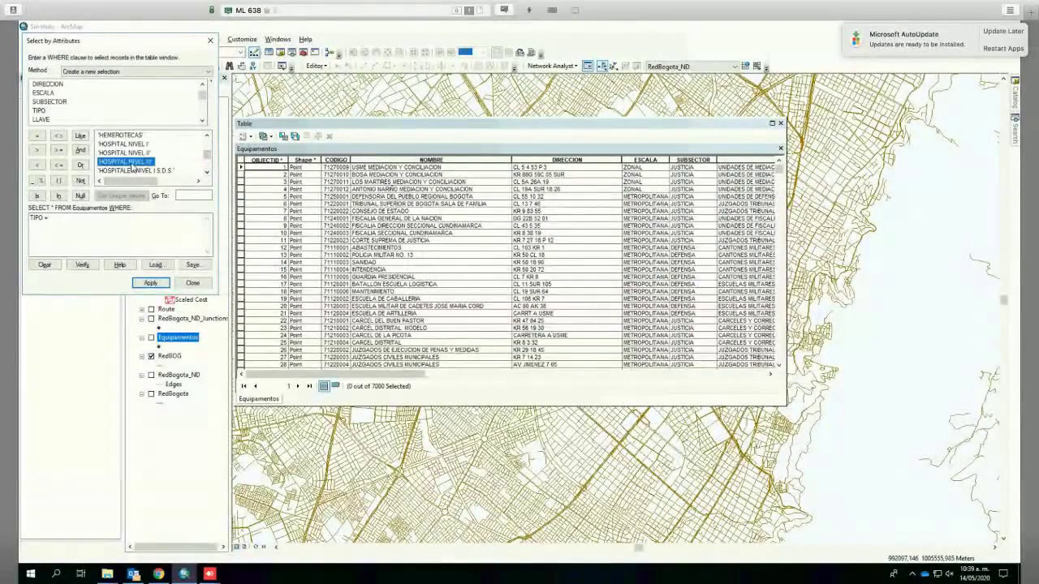
pyautogui.doubleClick(128, 163)
pyautogui.click(151, 283)
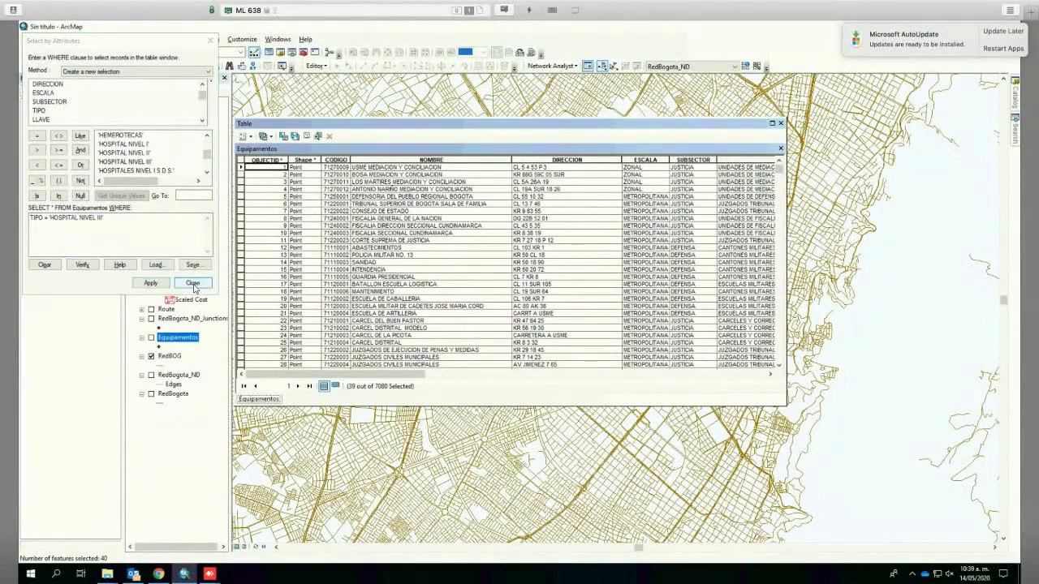
pyautogui.click(193, 283)
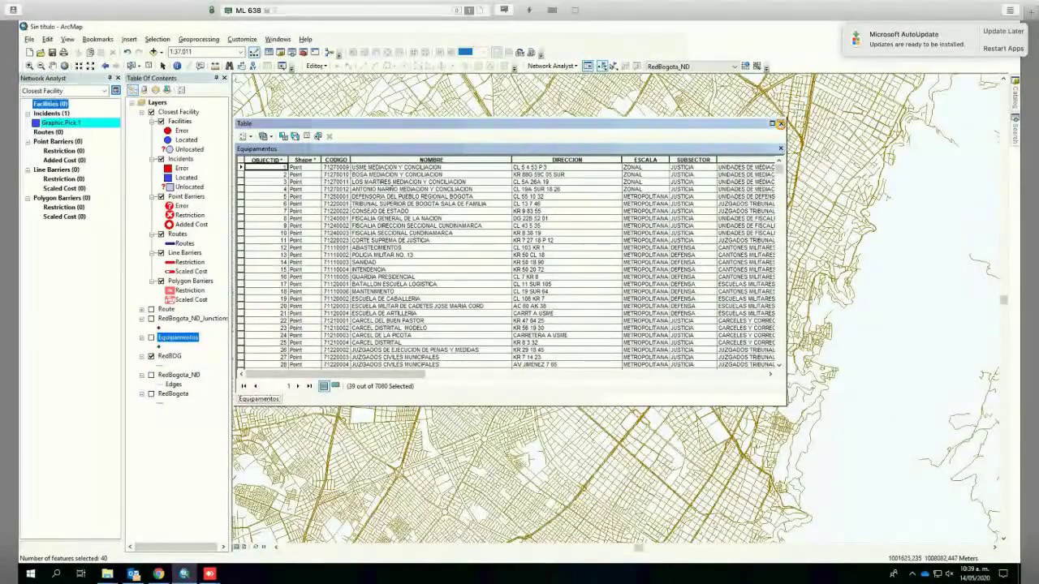
# - Close the attribute table and show the Equipamentos layer briefly to view the selected hospitals on the map
pyautogui.click(779, 124)
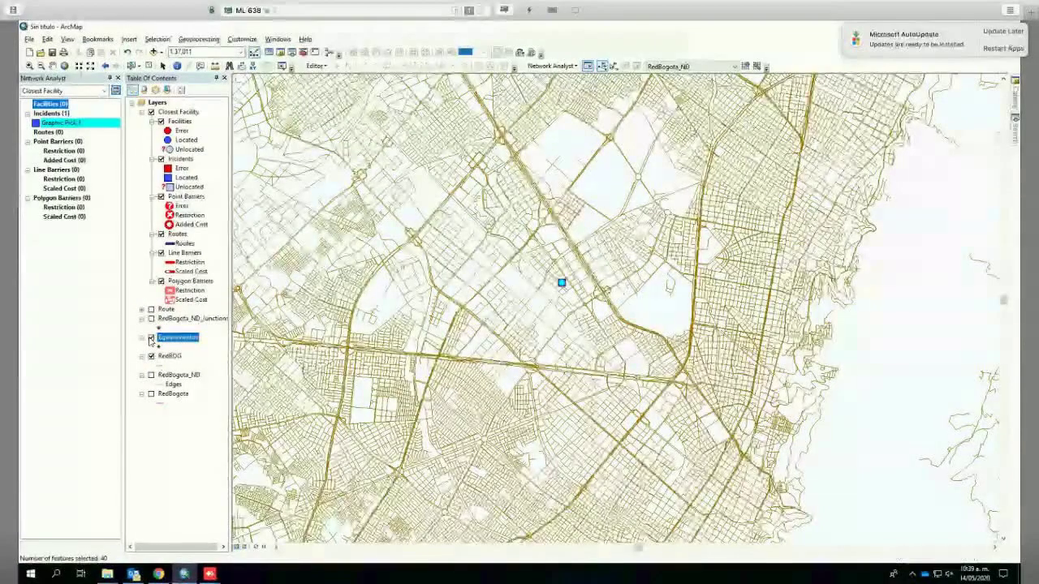
pyautogui.click(151, 338)
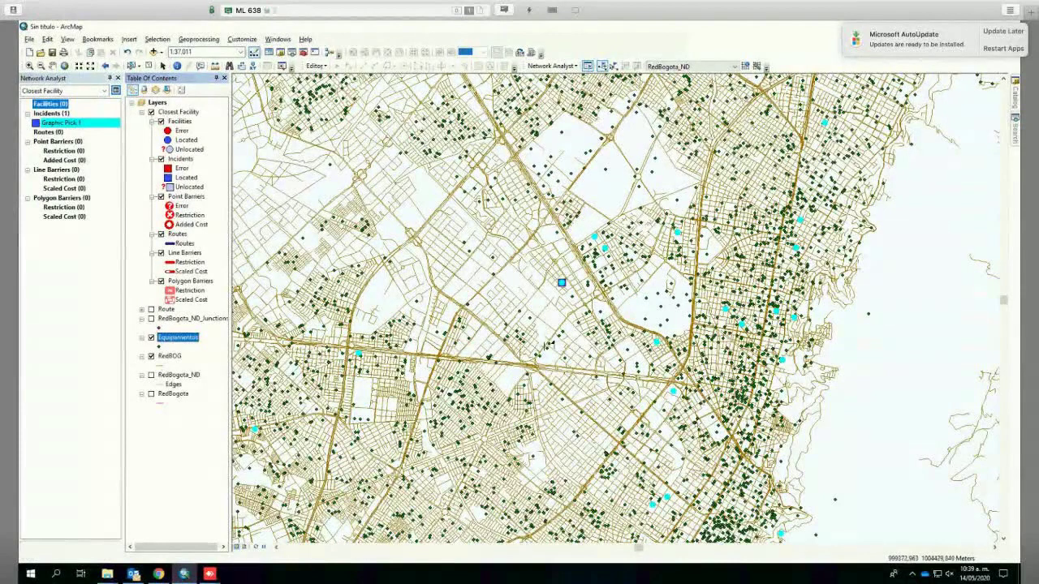
pyautogui.click(151, 337)
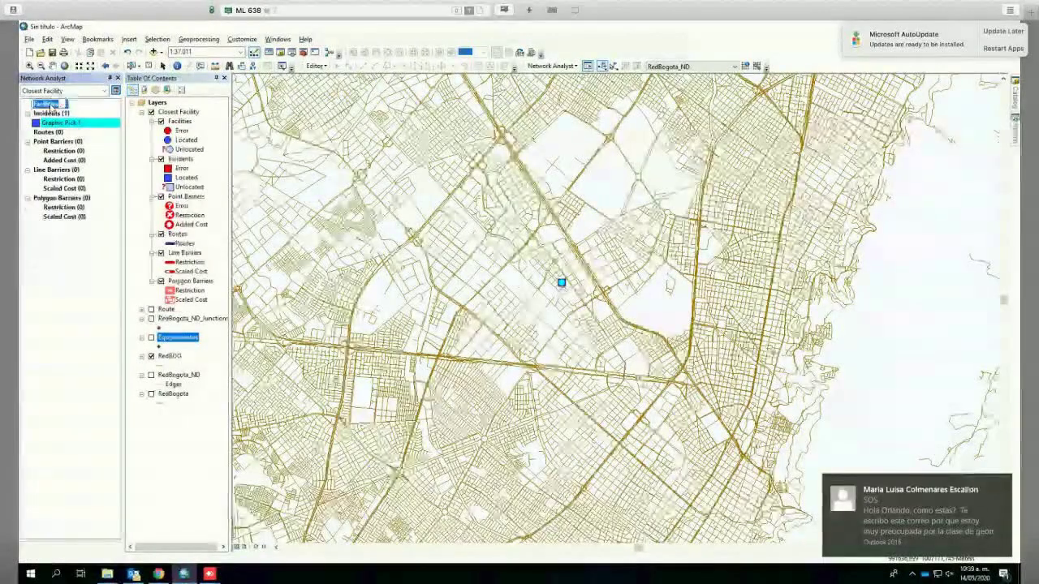
# - Load only the selected Equipamentos rows as facilities of the Closest Facility analysis, located by geometry with a 5000-meter search tolerance
pyautogui.rightClick(52, 107)
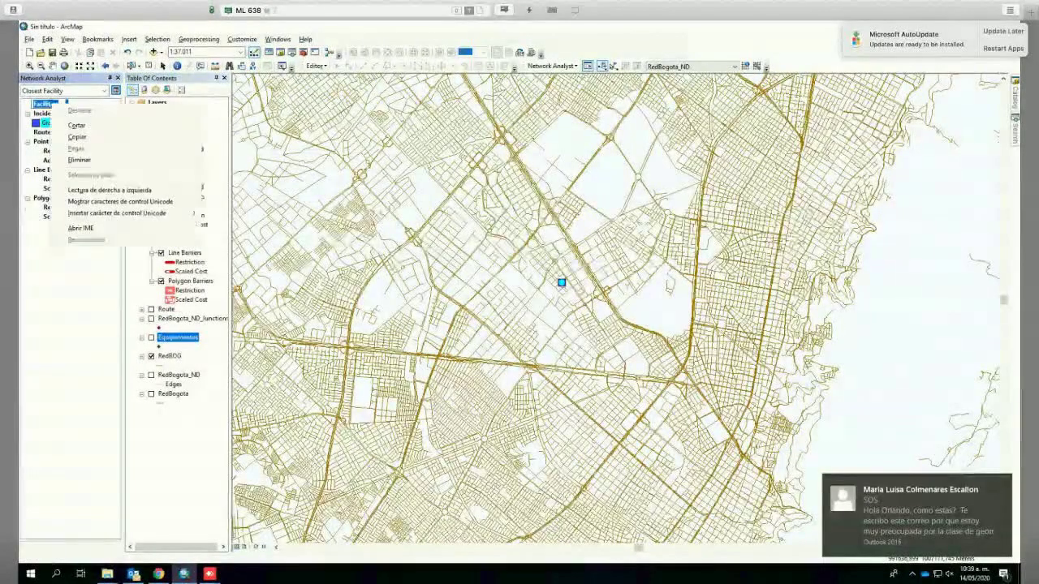
pyautogui.press('Escape')
pyautogui.press('Escape')
pyautogui.click(46, 106)
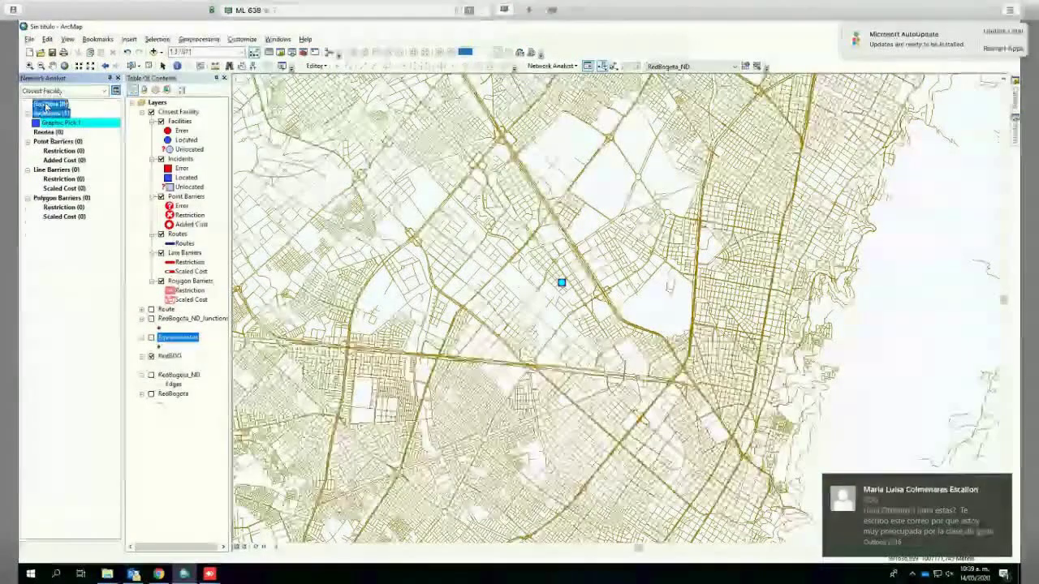
pyautogui.rightClick(46, 106)
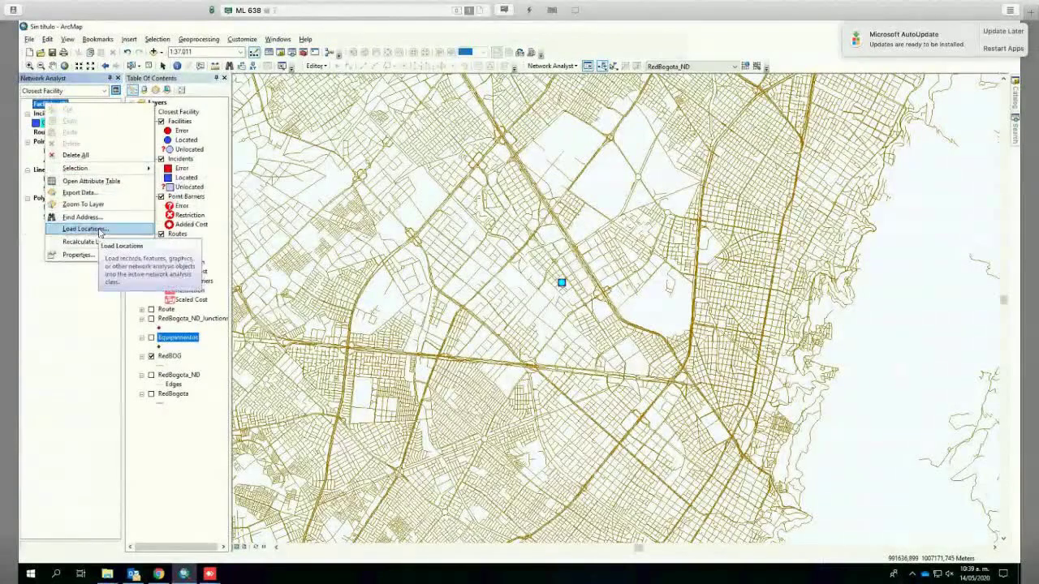
pyautogui.click(99, 233)
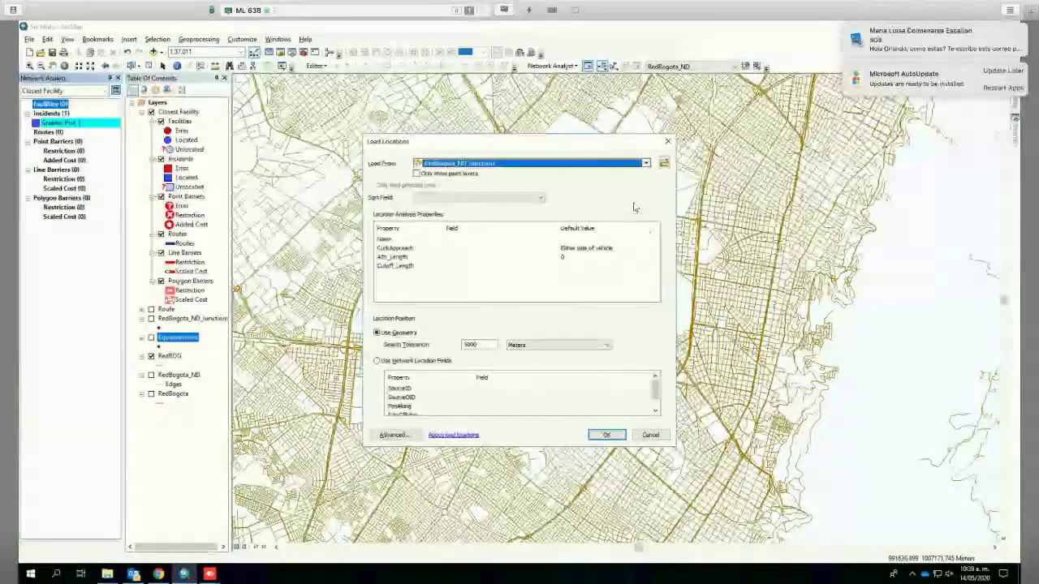
pyautogui.click(646, 163)
pyautogui.scroll(-3, 503, 275)
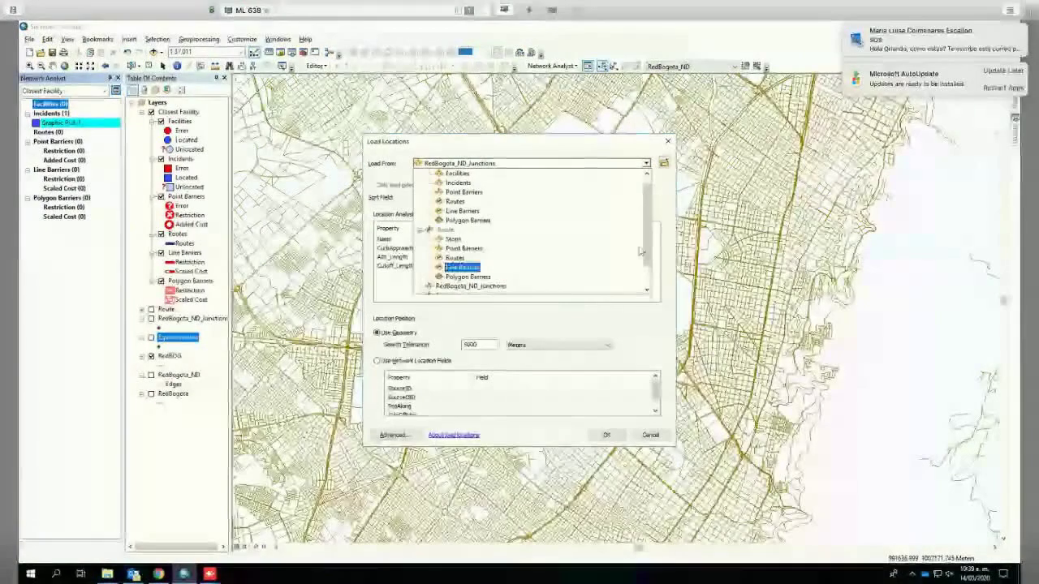
pyautogui.click(469, 284)
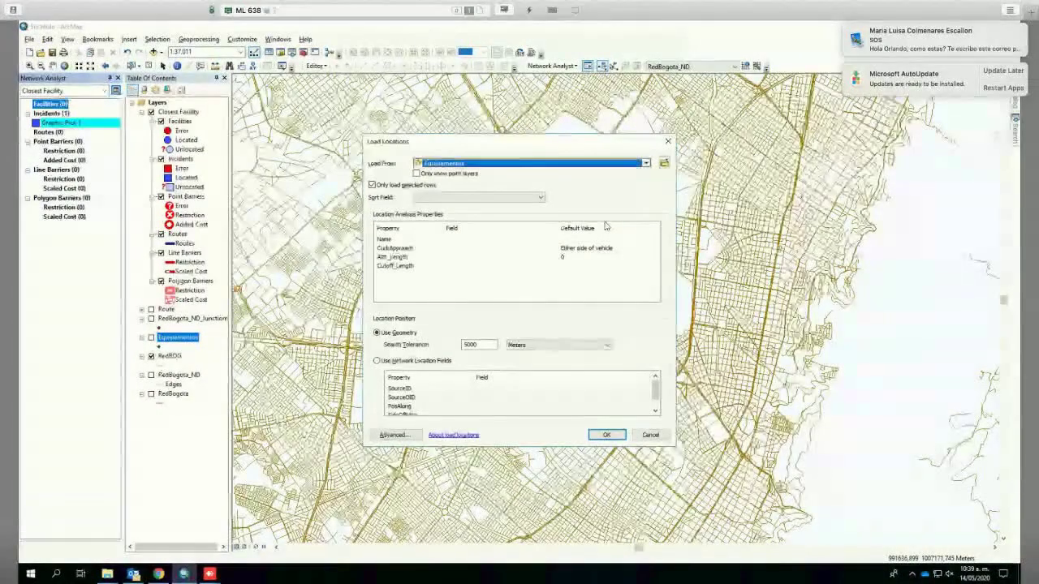
pyautogui.click(1019, 73)
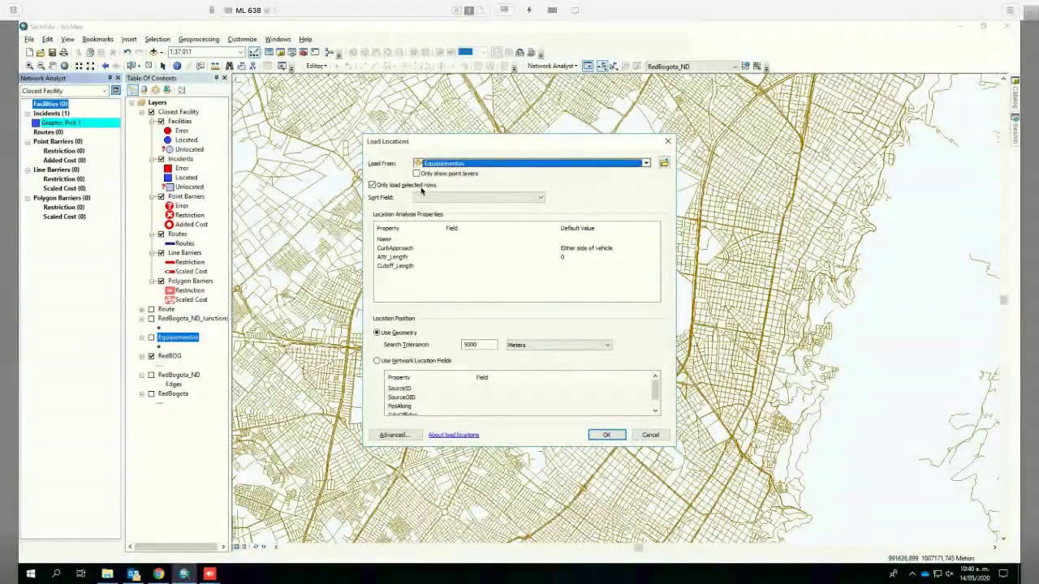
pyautogui.click(613, 437)
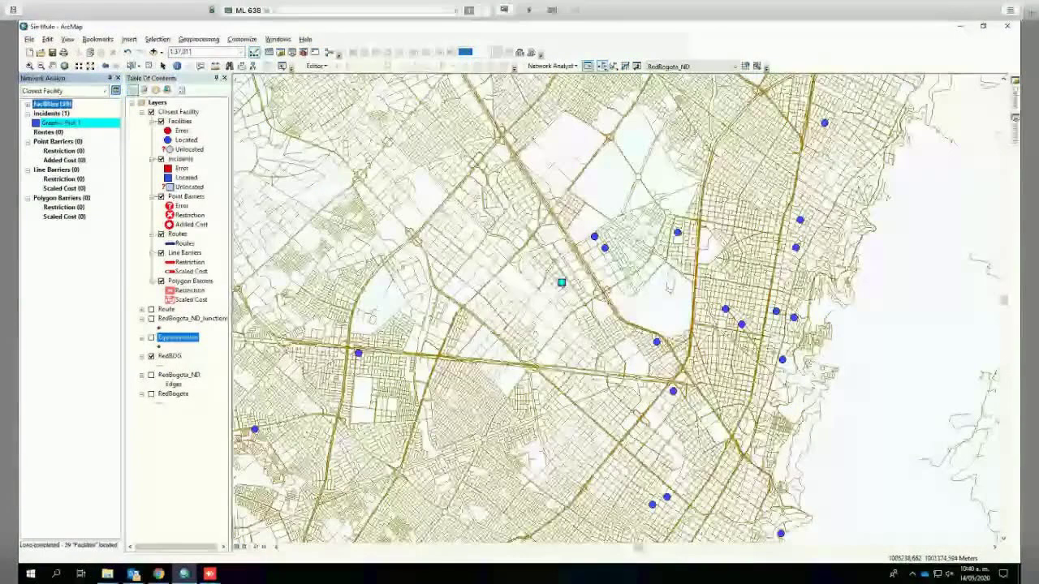
# - Load the selected Equipamentos rows into the Facilities class a second time
pyautogui.rightClick(58, 112)
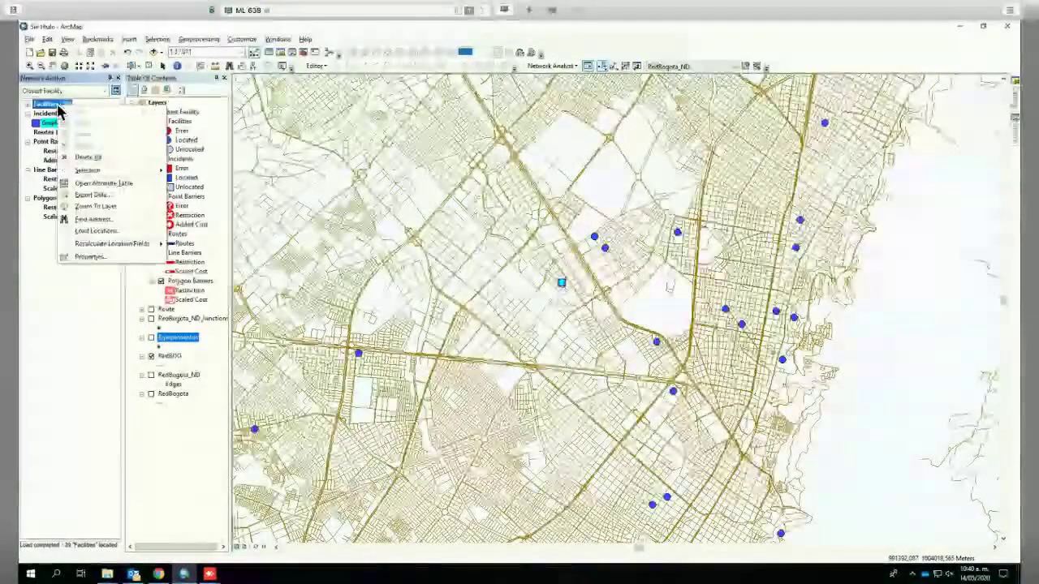
pyautogui.click(97, 231)
pyautogui.click(610, 163)
pyautogui.scroll(-3, 441, 258)
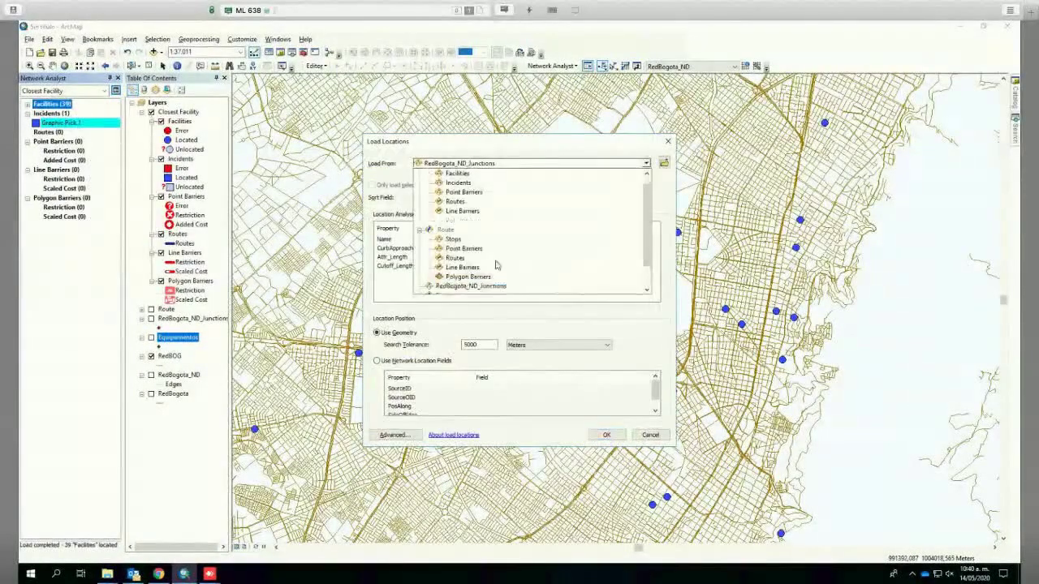
pyautogui.click(451, 261)
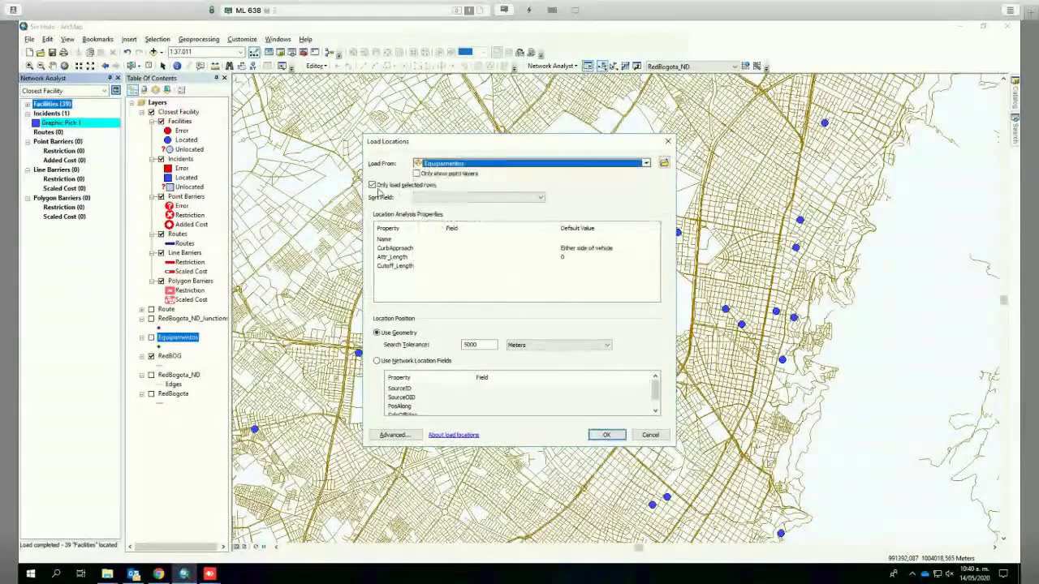
pyautogui.click(418, 188)
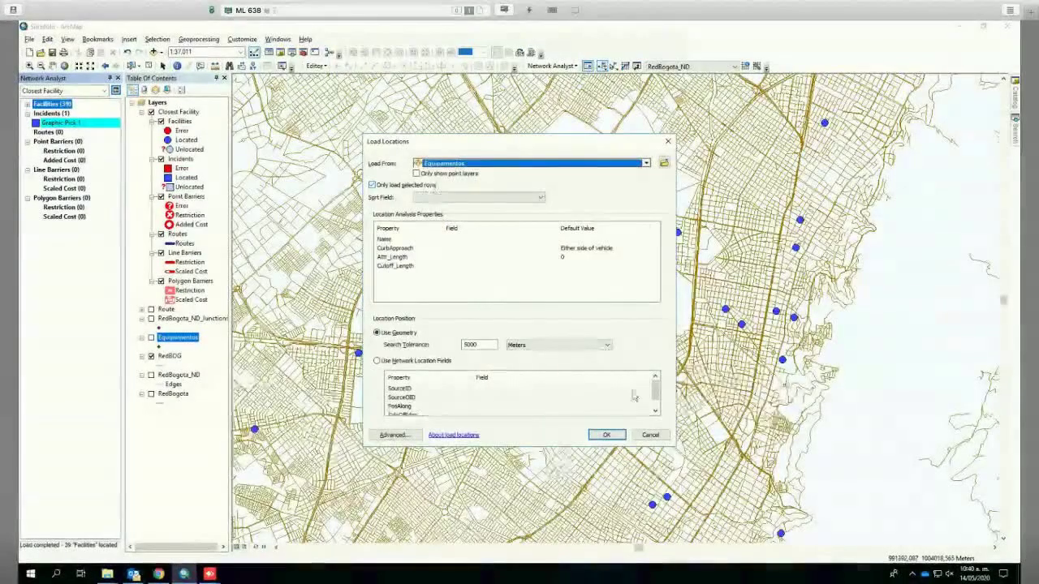
pyautogui.click(614, 439)
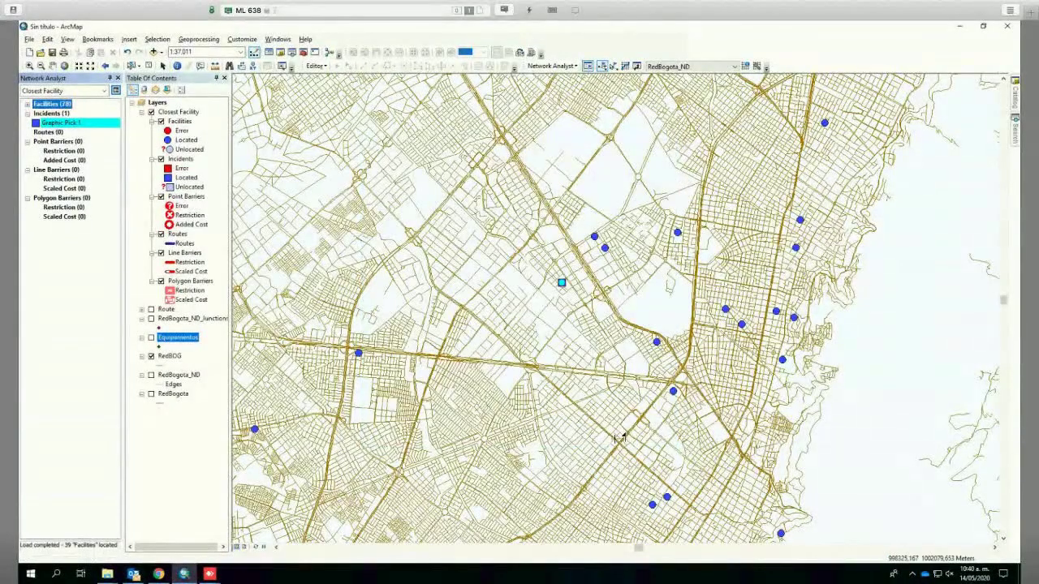
# - Delete all loaded facilities from the Closest Facility analysis, then open its location loading settings and dismiss them
pyautogui.rightClick(41, 104)
pyautogui.click(78, 153)
pyautogui.rightClick(52, 104)
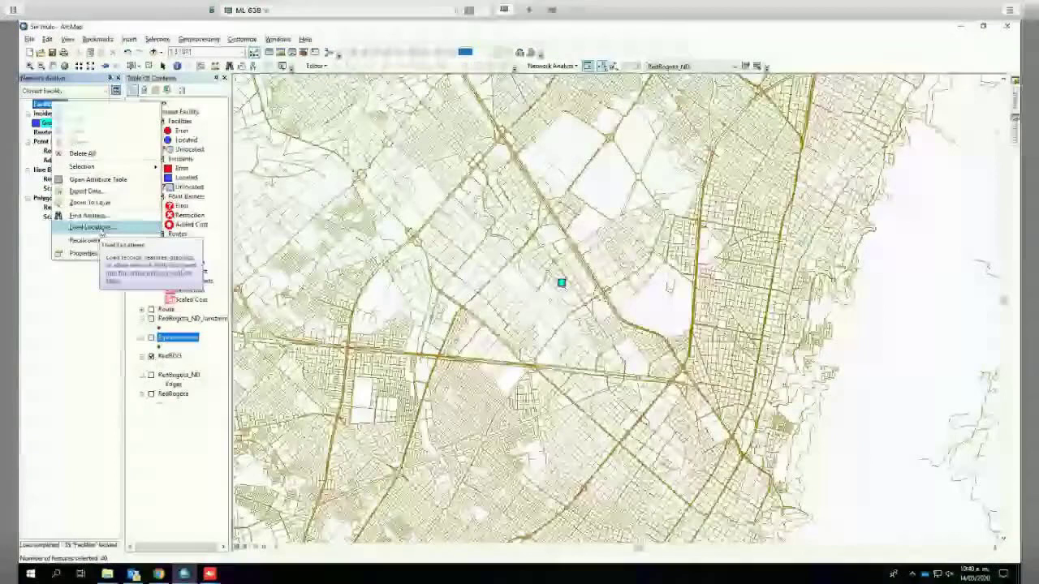
pyautogui.click(98, 229)
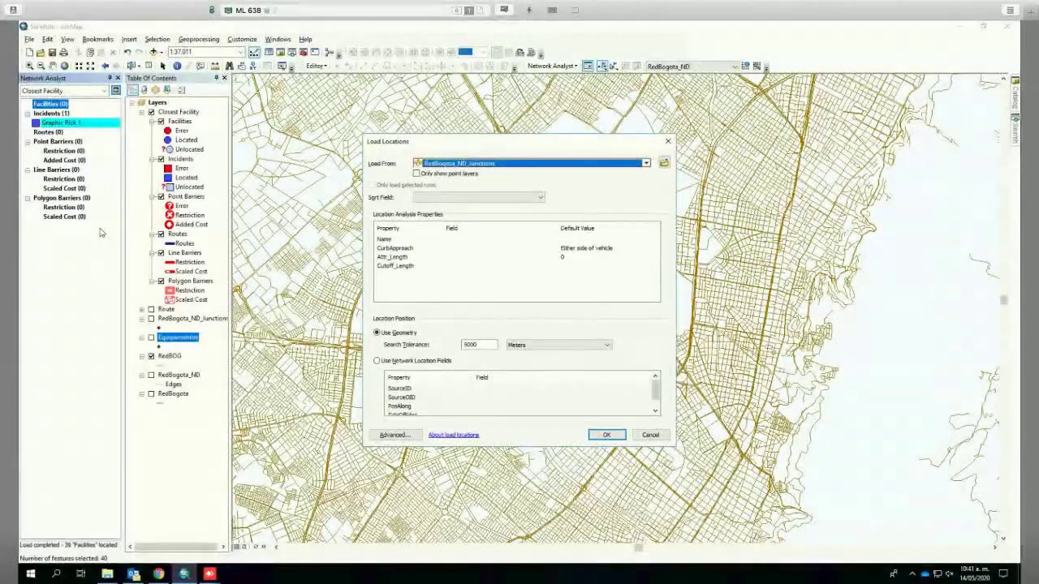
pyautogui.click(667, 141)
# - Show the Route analysis classes briefly and return to the Closest Facility analysis
pyautogui.click(65, 90)
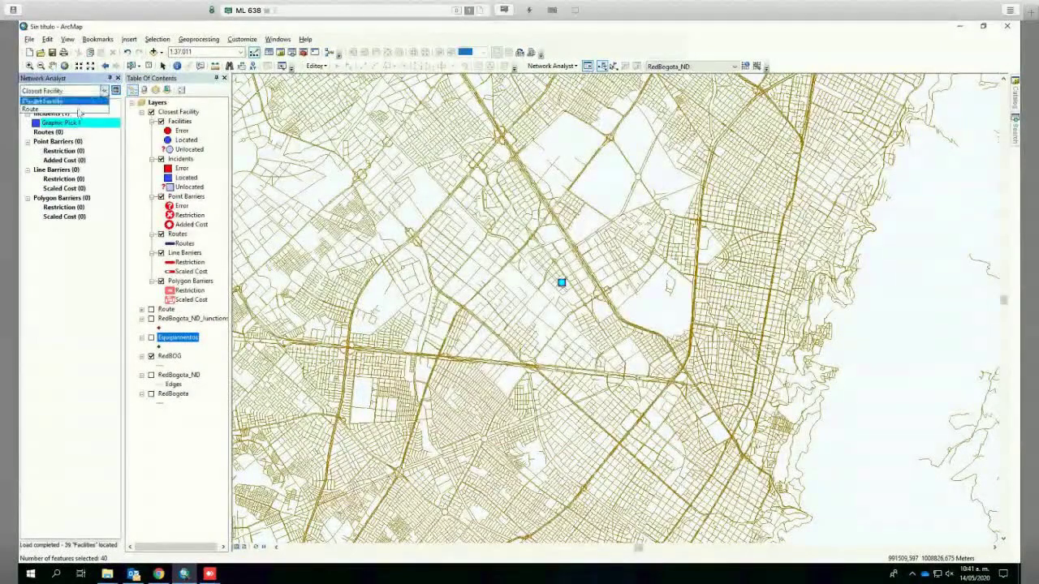
pyautogui.click(76, 110)
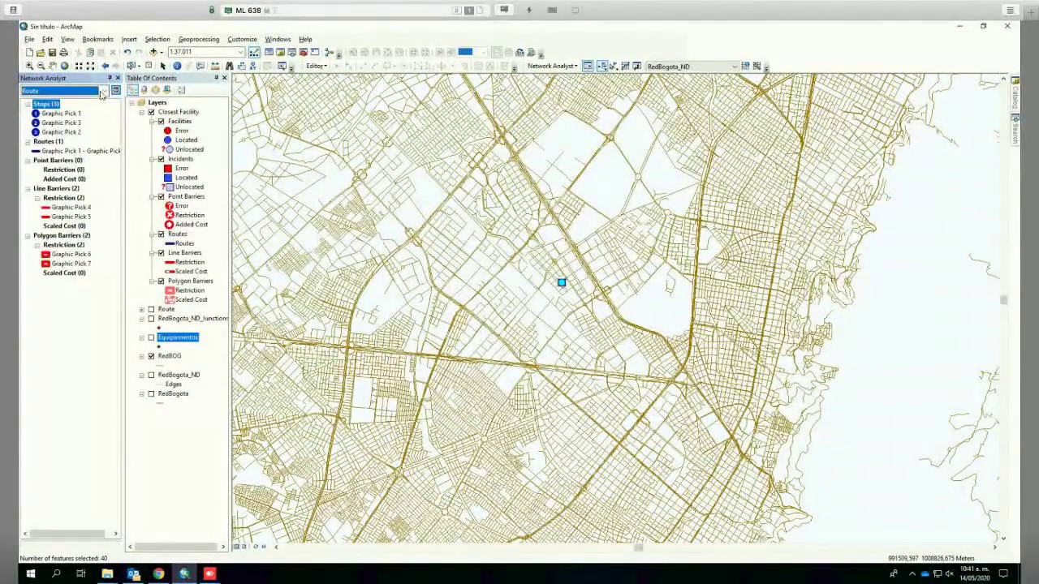
pyautogui.click(102, 91)
pyautogui.click(81, 100)
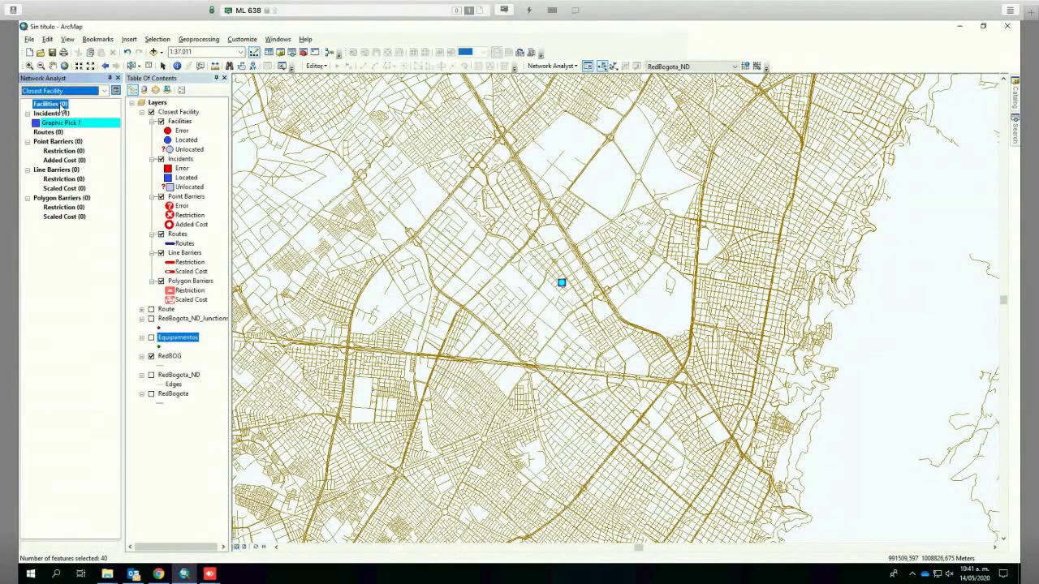
# - Load the selected Equipamentos rows into the empty Facilities class of the Closest Facility analysis, using geometry and a 5000-meter tolerance
pyautogui.rightClick(61, 108)
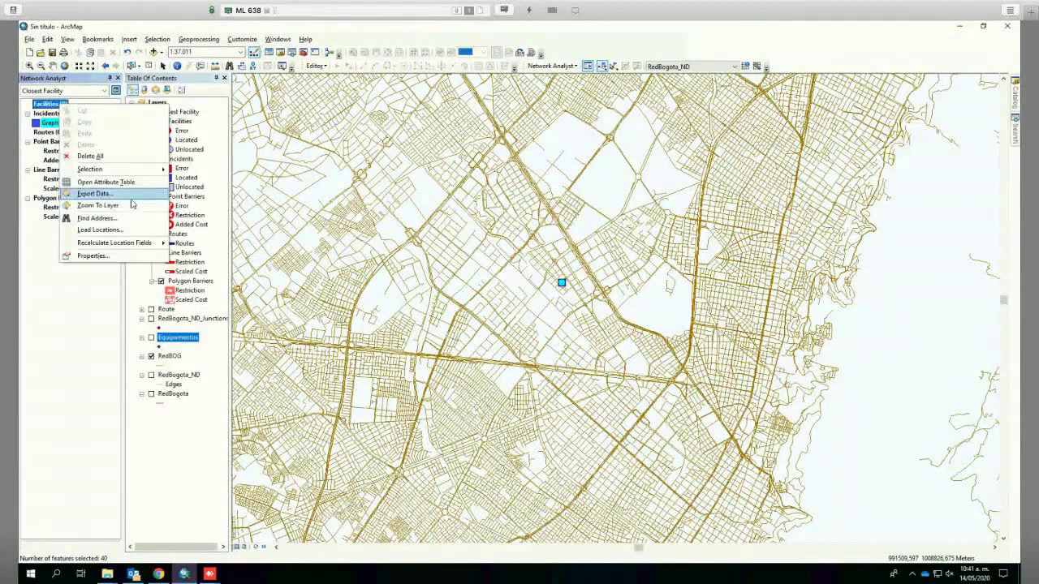
pyautogui.click(109, 230)
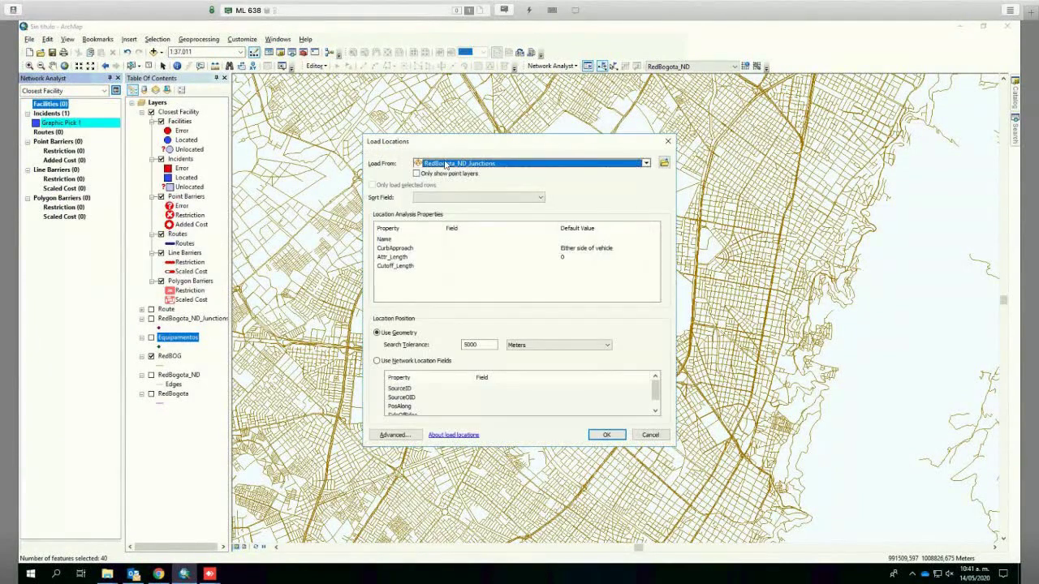
pyautogui.click(445, 164)
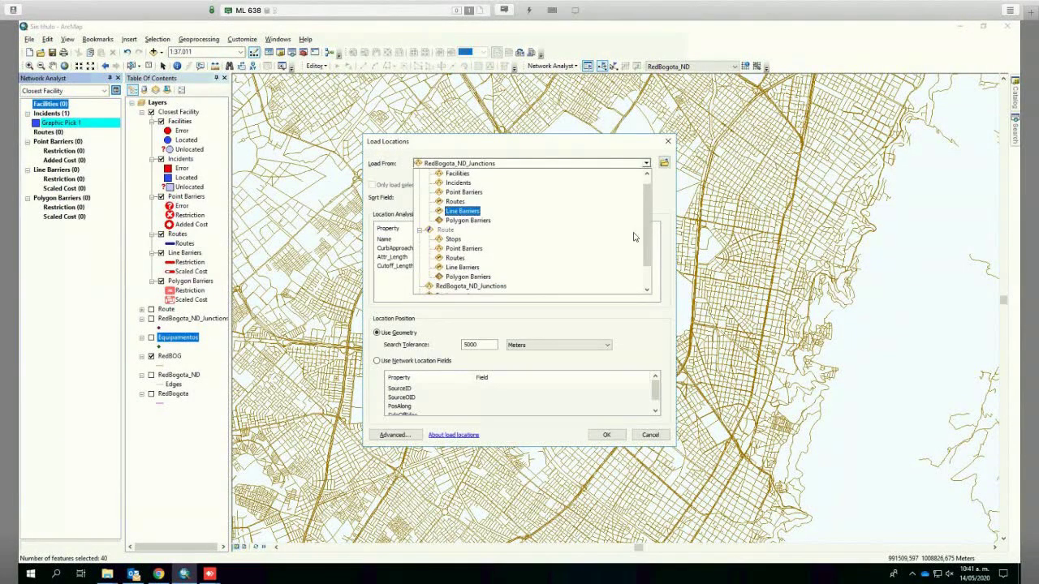
pyautogui.scroll(-2, 647, 234)
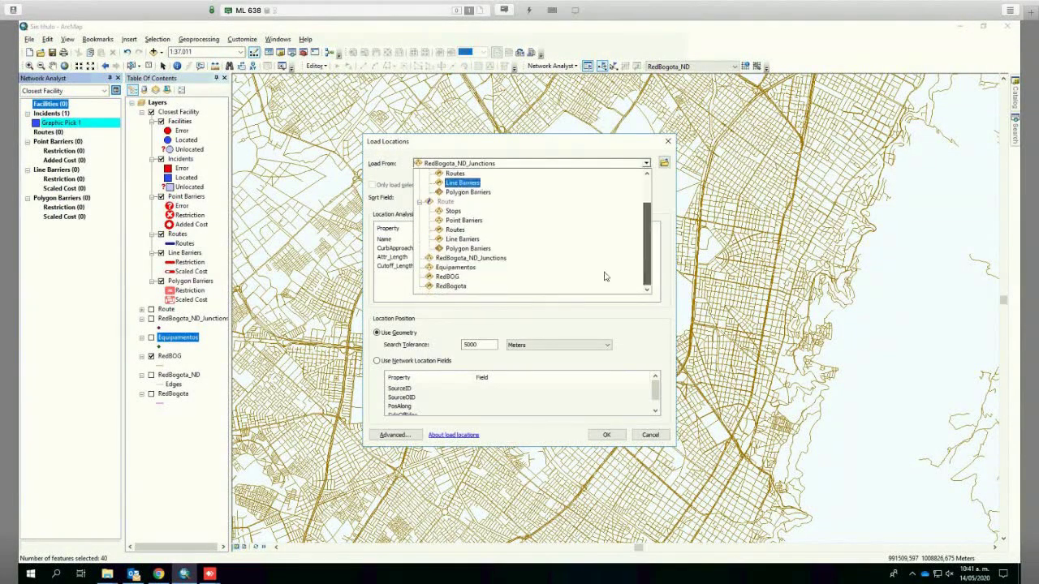
pyautogui.click(476, 262)
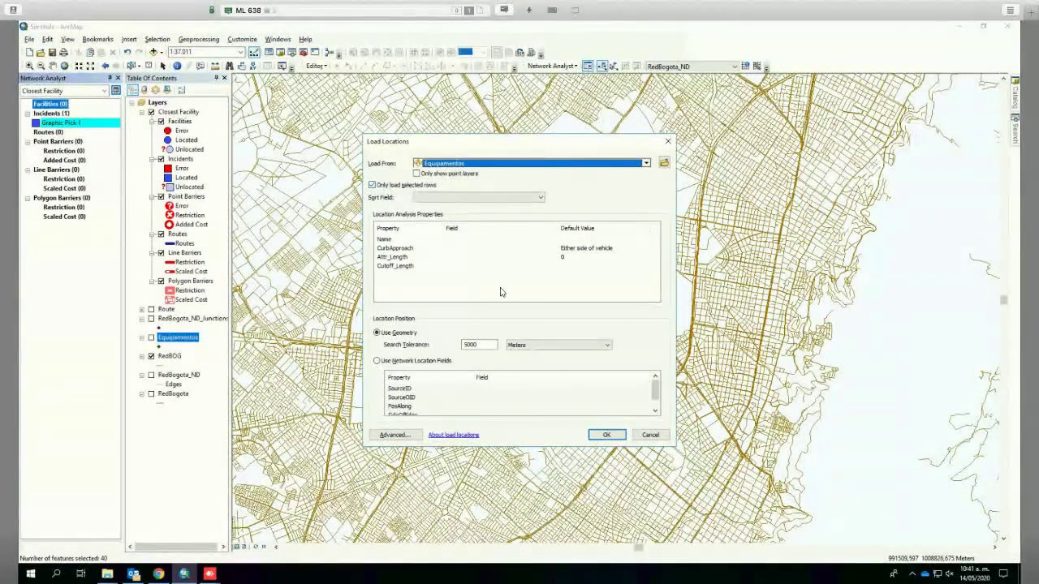
pyautogui.click(606, 435)
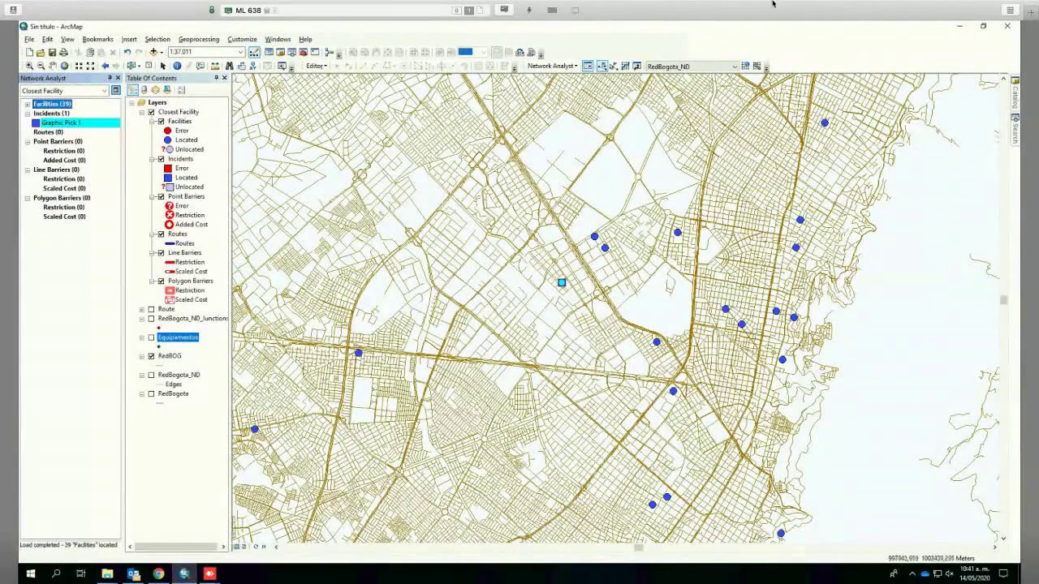
# - Review the Closest Facility analysis settings, including impedance, cutoff value, facilities to find and travel direction
pyautogui.click(115, 91)
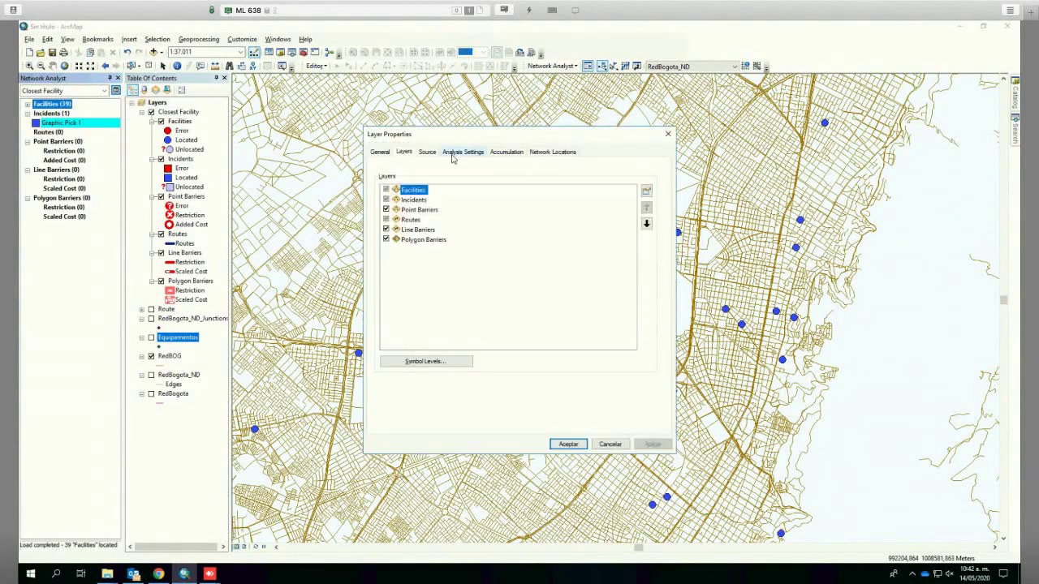
pyautogui.click(463, 153)
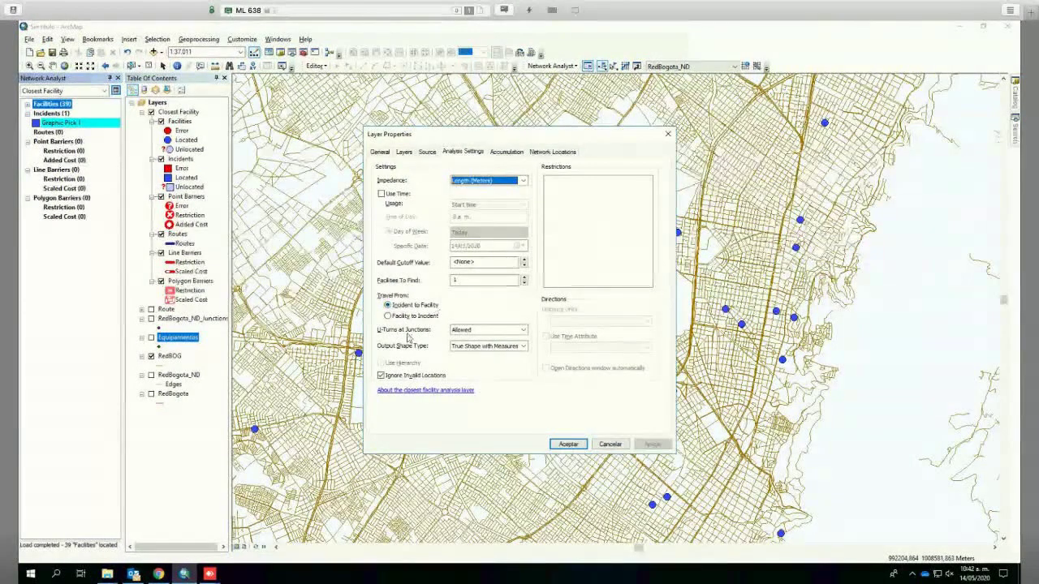
pyautogui.click(609, 444)
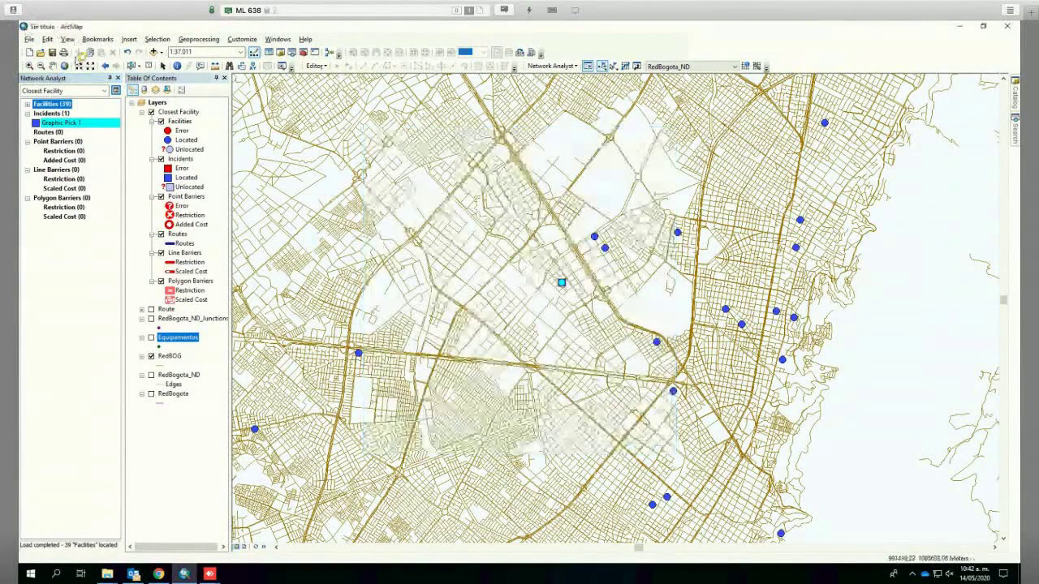
pyautogui.click(116, 91)
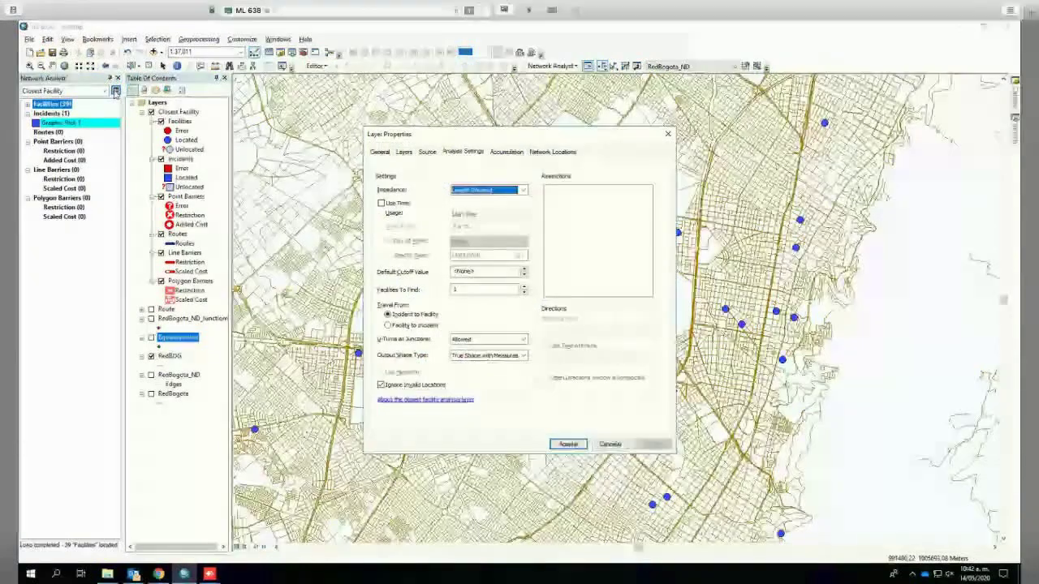
pyautogui.click(568, 444)
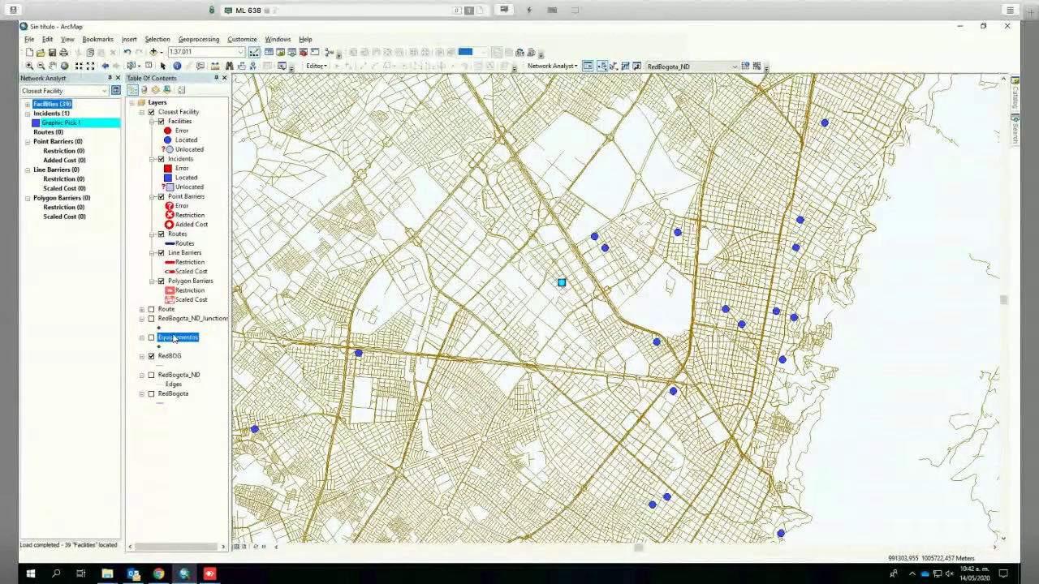
# - Examine the unique TIPO values of the Equipamentos table in an attribute query, then close the query and table without selecting
pyautogui.rightClick(174, 339)
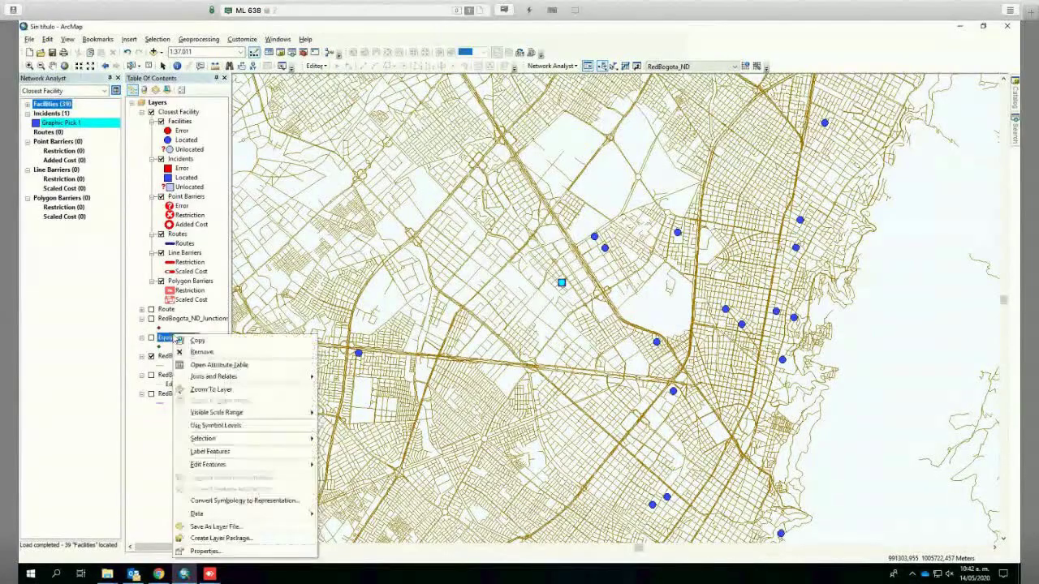
pyautogui.click(218, 365)
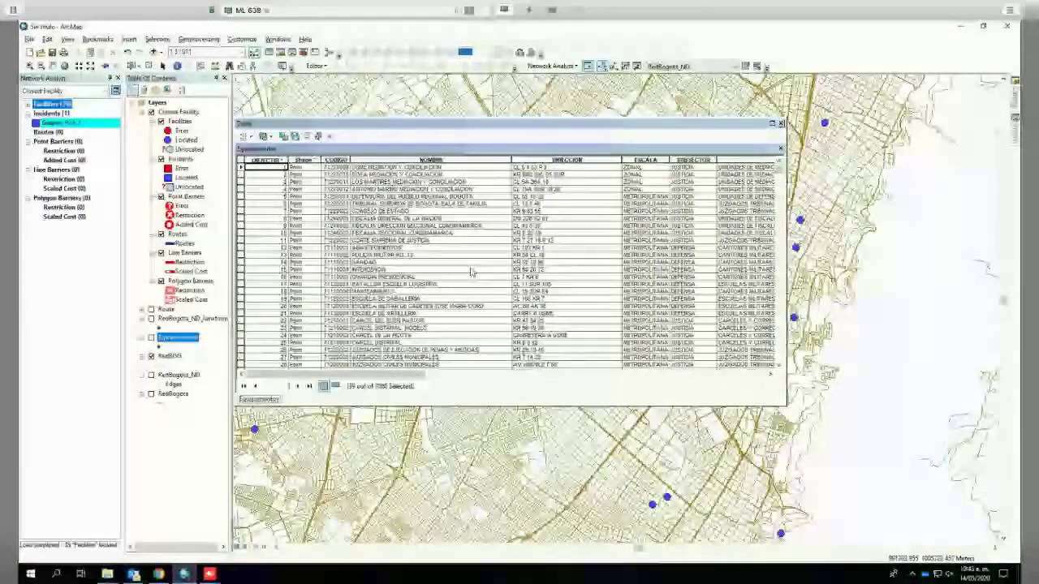
pyautogui.click(262, 135)
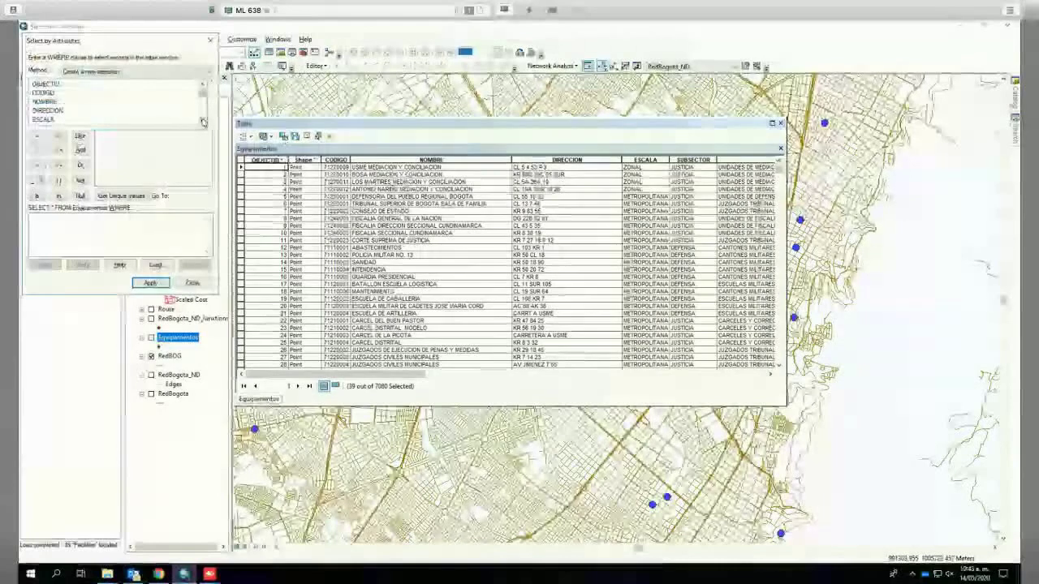
pyautogui.doubleClick(38, 109)
pyautogui.click(37, 137)
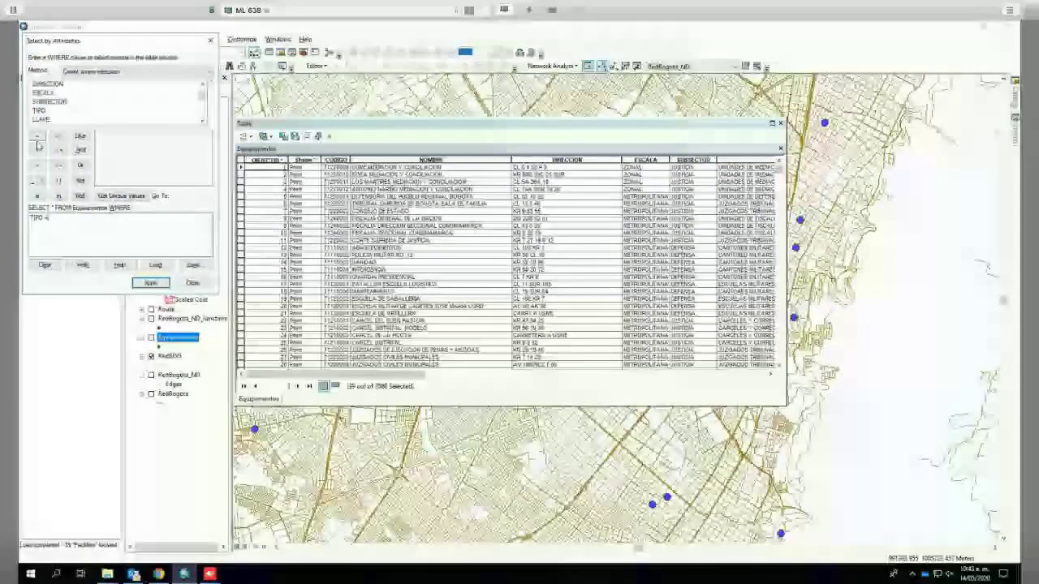
pyautogui.click(120, 195)
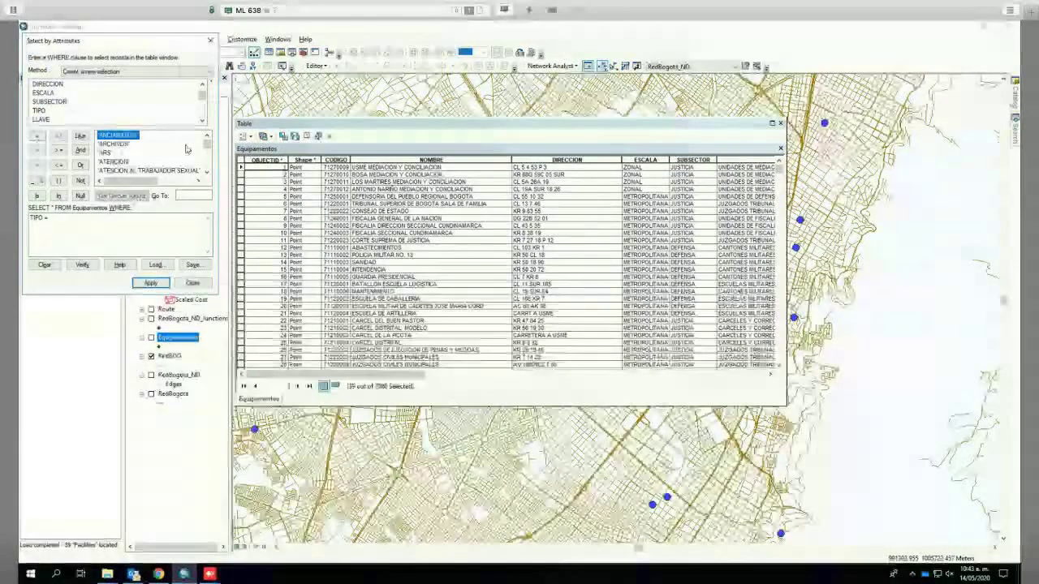
pyautogui.moveTo(207, 145); pyautogui.dragTo(206, 174)
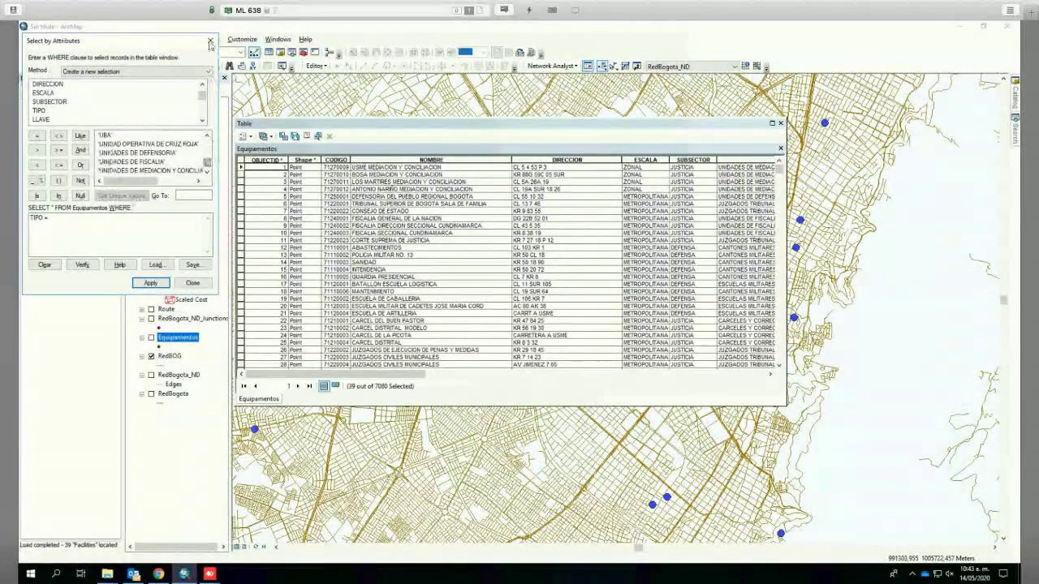
pyautogui.click(210, 40)
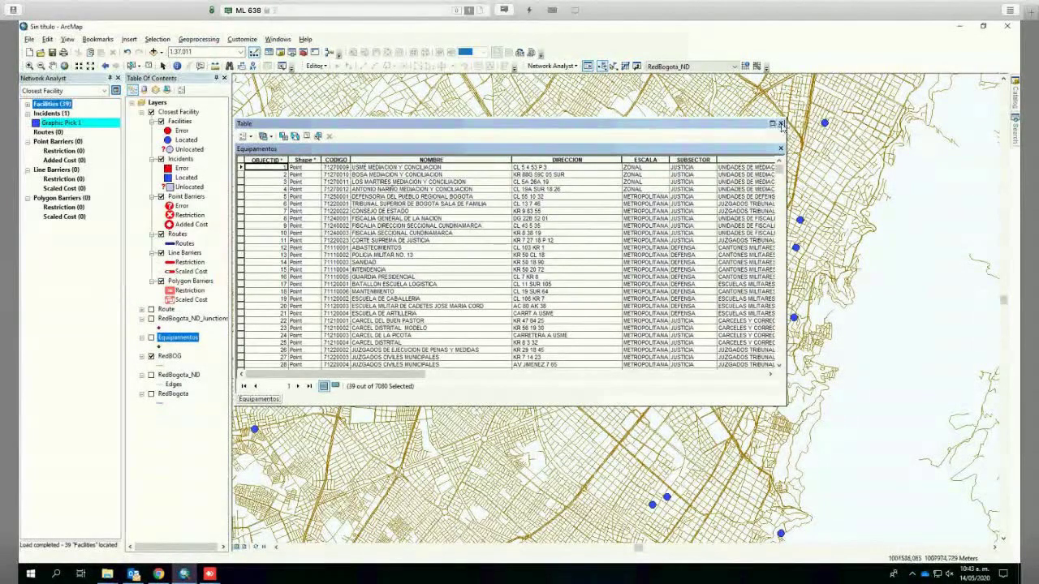
pyautogui.click(779, 123)
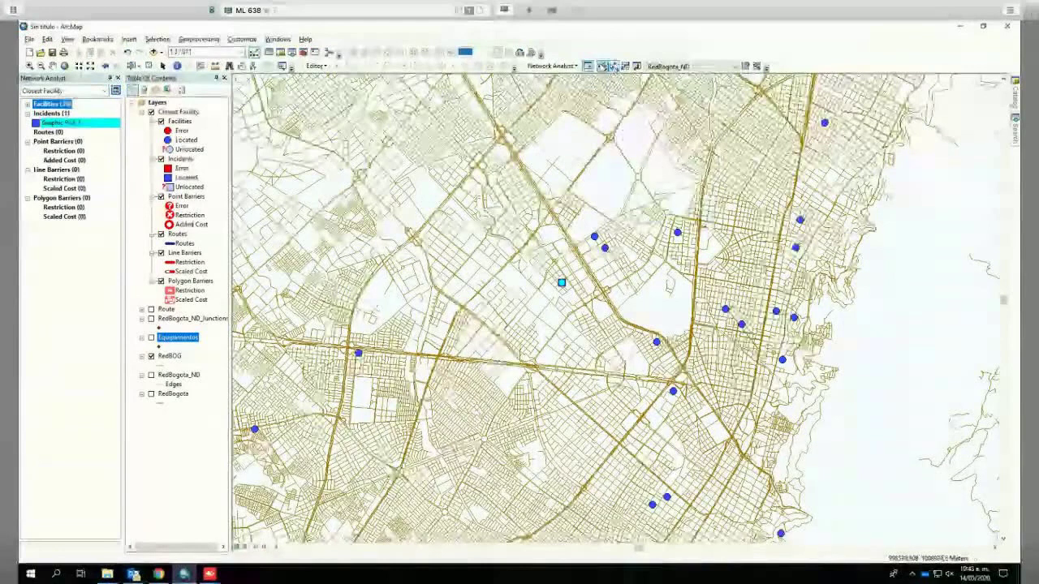
# - Delete the facility just north of the easternmost pair from the Closest Facility analysis, then return to creating network locations
pyautogui.click(603, 65)
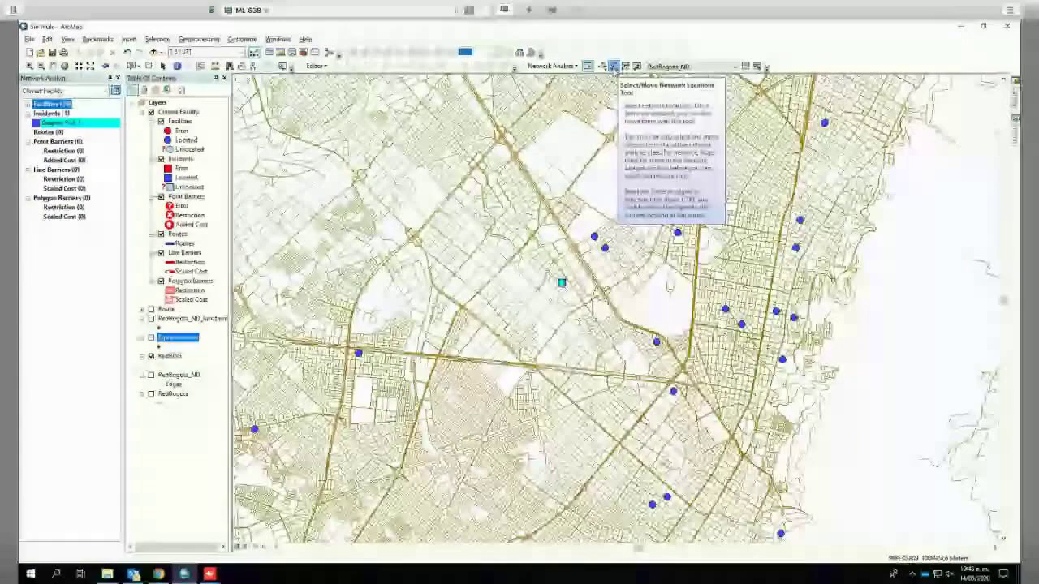
pyautogui.click(614, 65)
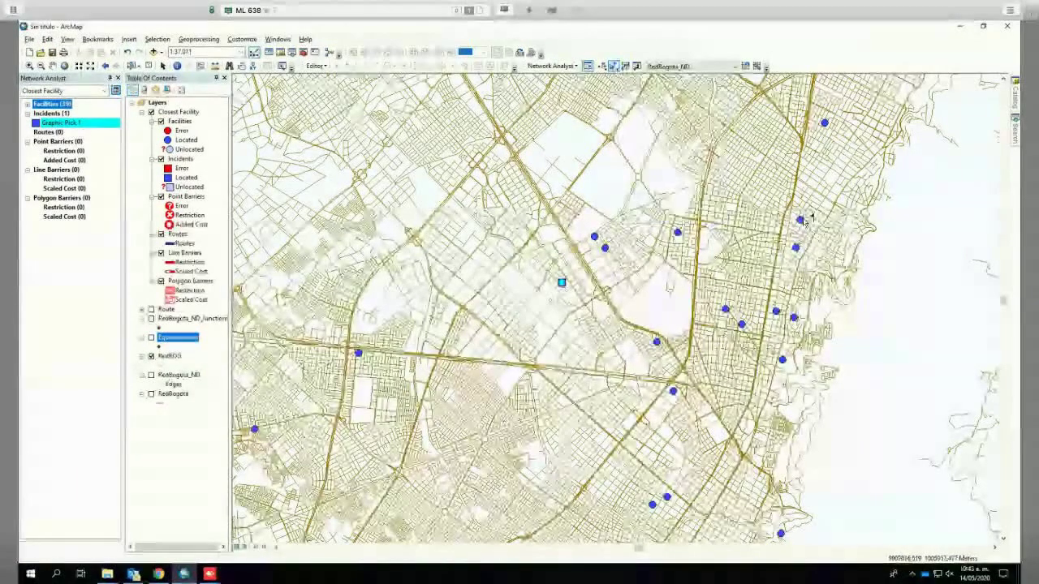
pyautogui.click(801, 219)
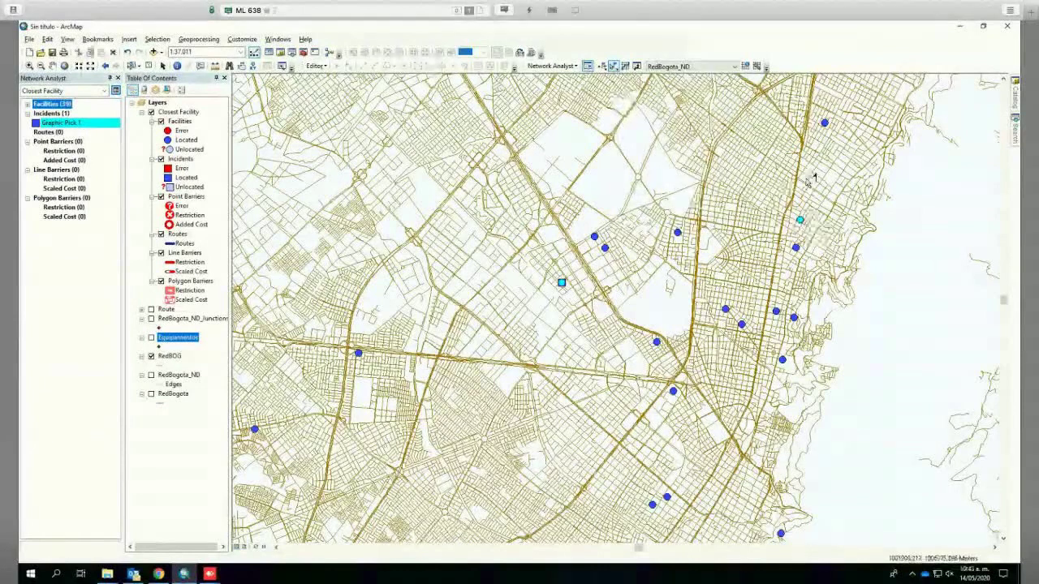
pyautogui.press('Delete')
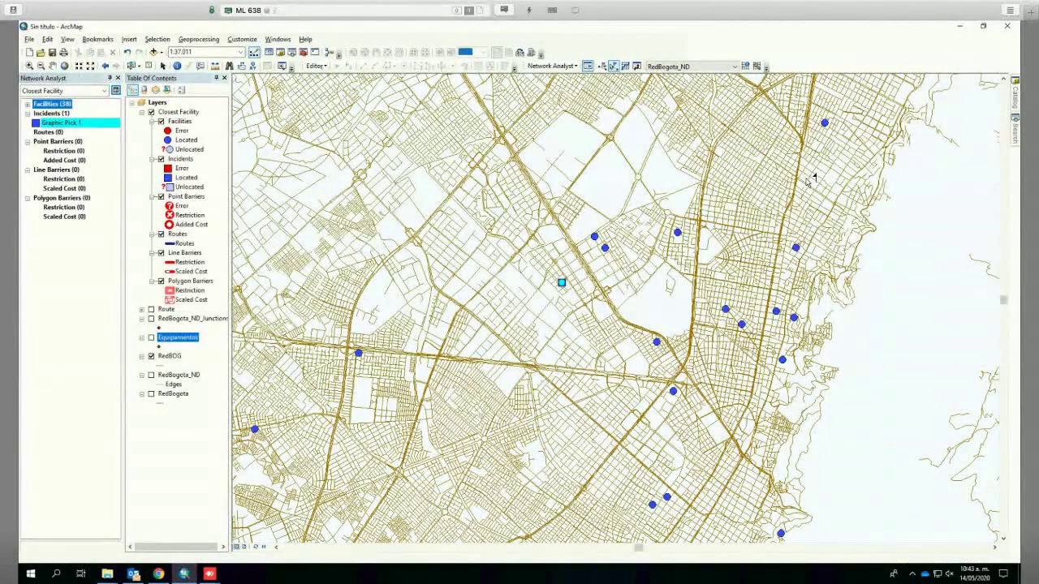
pyautogui.click(601, 65)
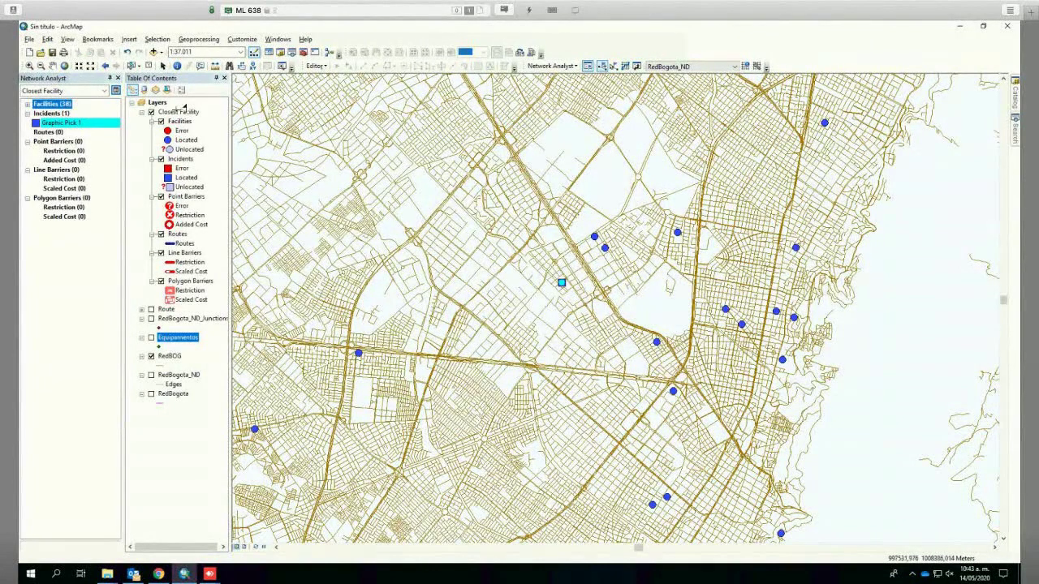
# - Solve the Closest Facility analysis, dismissing the calendar reminder, and clear the selection on the incident
pyautogui.click(623, 66)
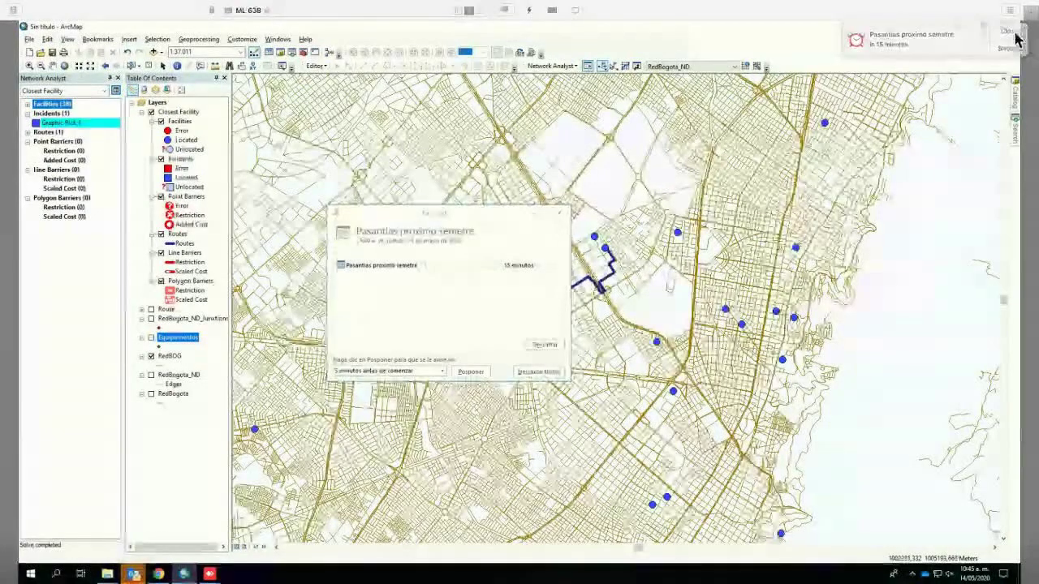
pyautogui.click(538, 371)
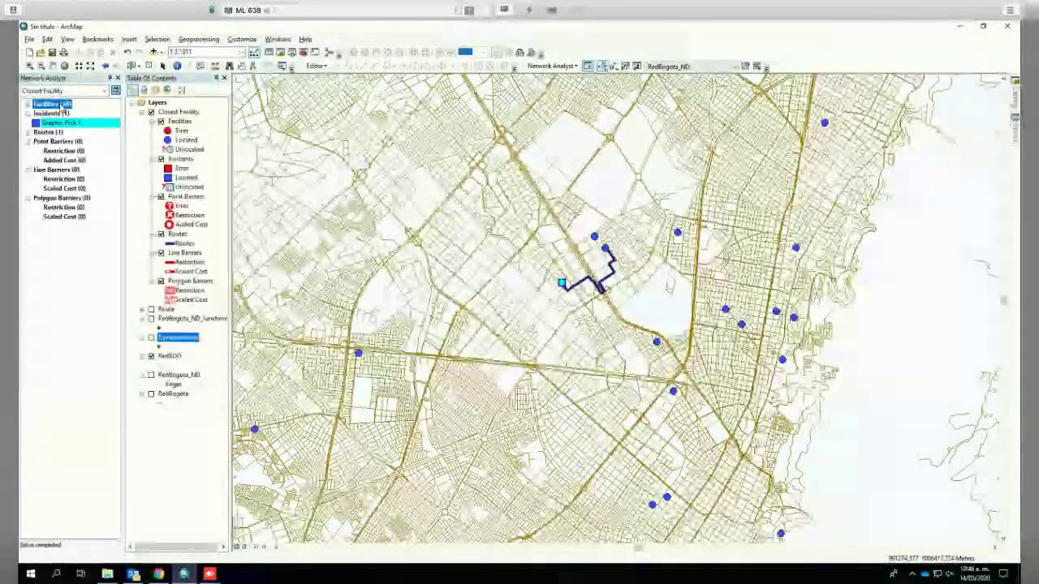
pyautogui.click(149, 67)
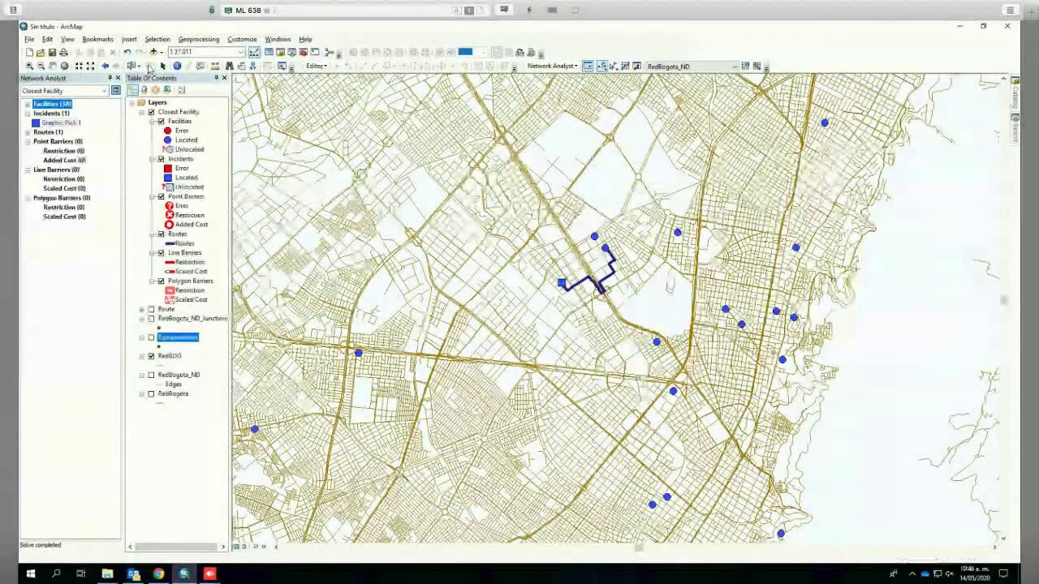
# - Create a new Service Area analysis on the RedBogota_ND network dataset
pyautogui.click(552, 66)
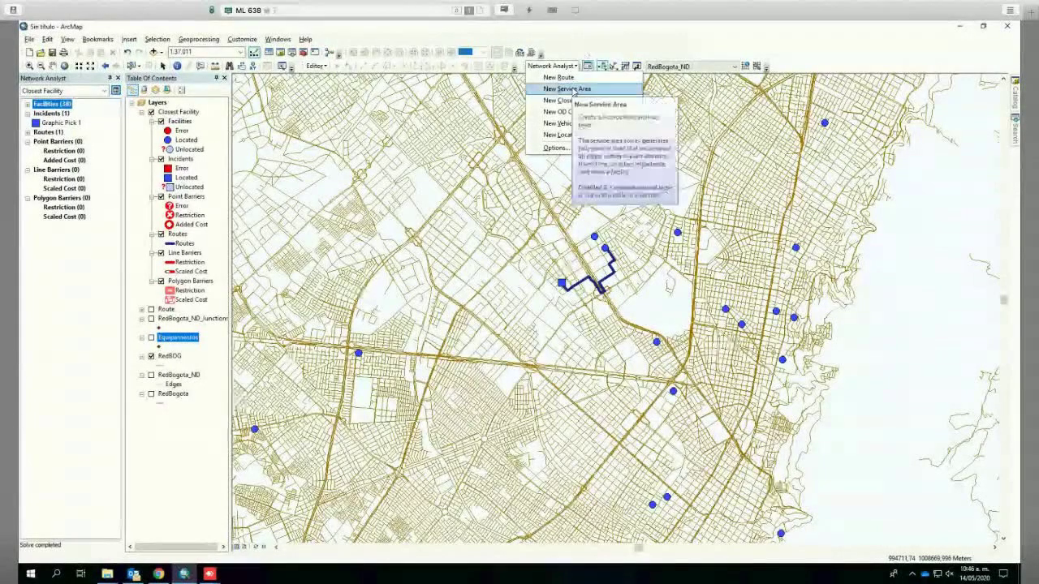
pyautogui.click(572, 90)
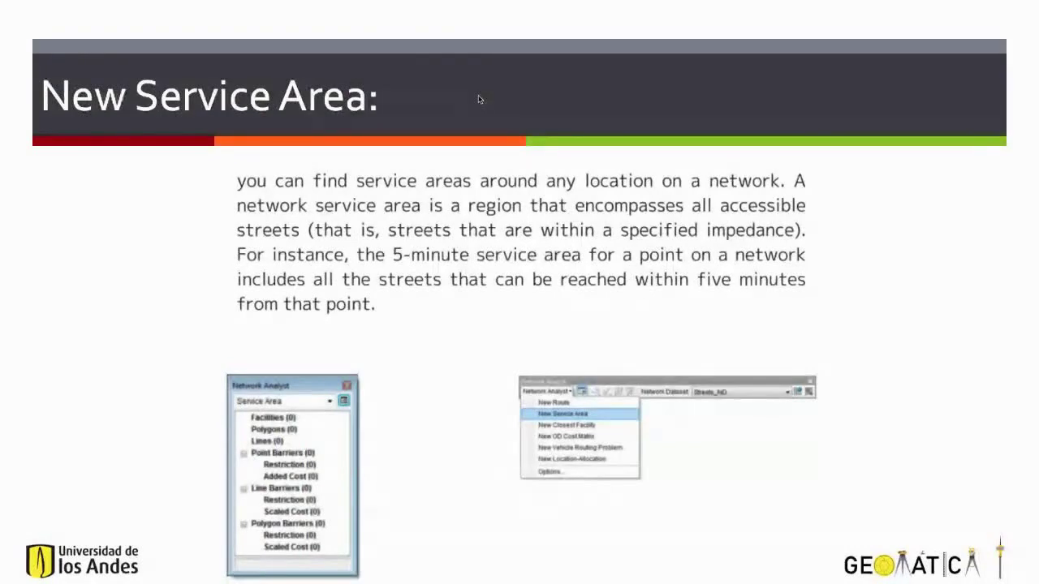
pyautogui.click(9, 575)
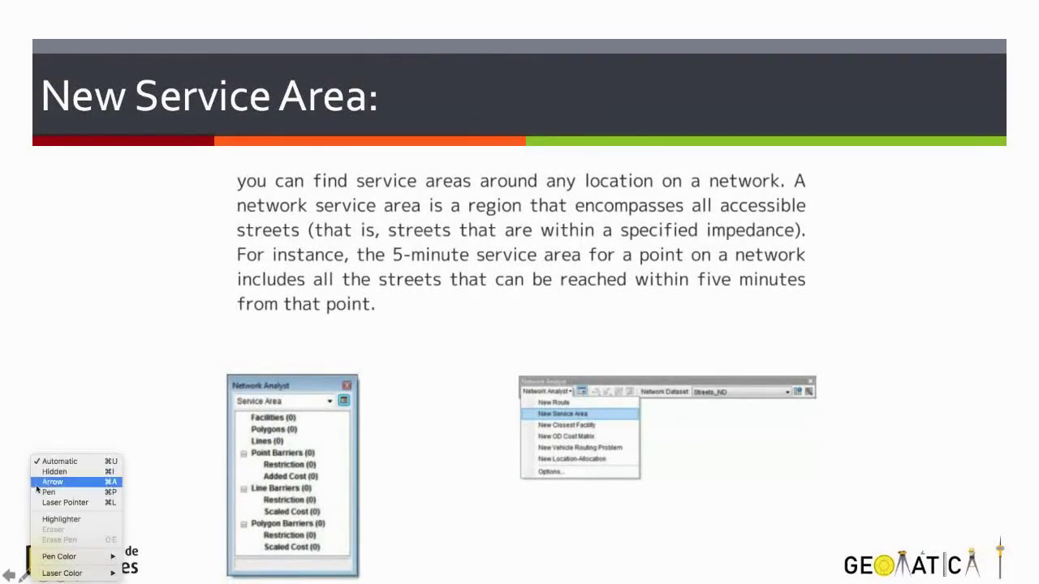
pyautogui.click(65, 485)
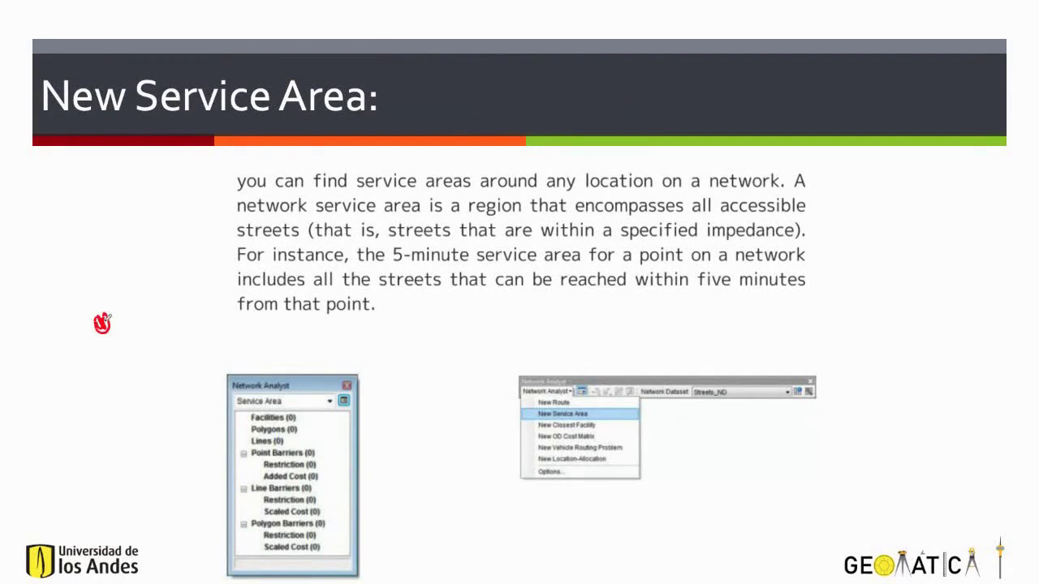
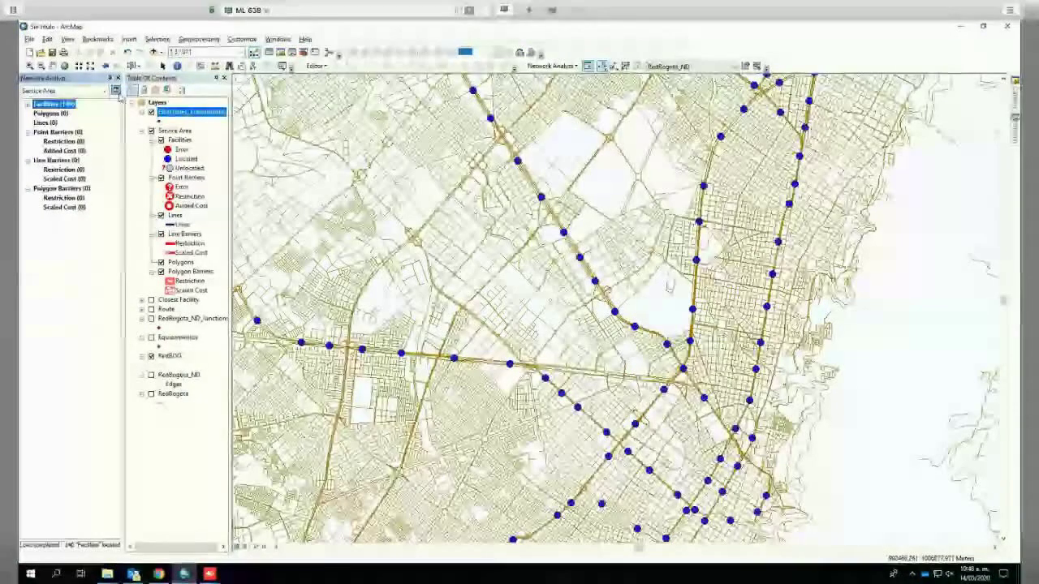
# - Set the Service Area polygon generation to merge the polygons of multiple facilities by break value
pyautogui.click(116, 91)
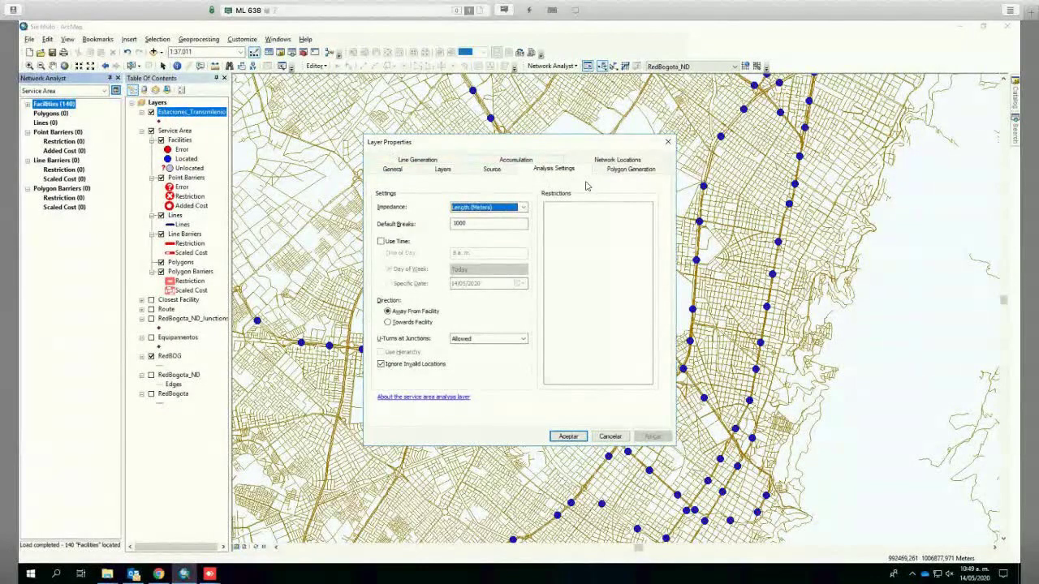
pyautogui.click(628, 171)
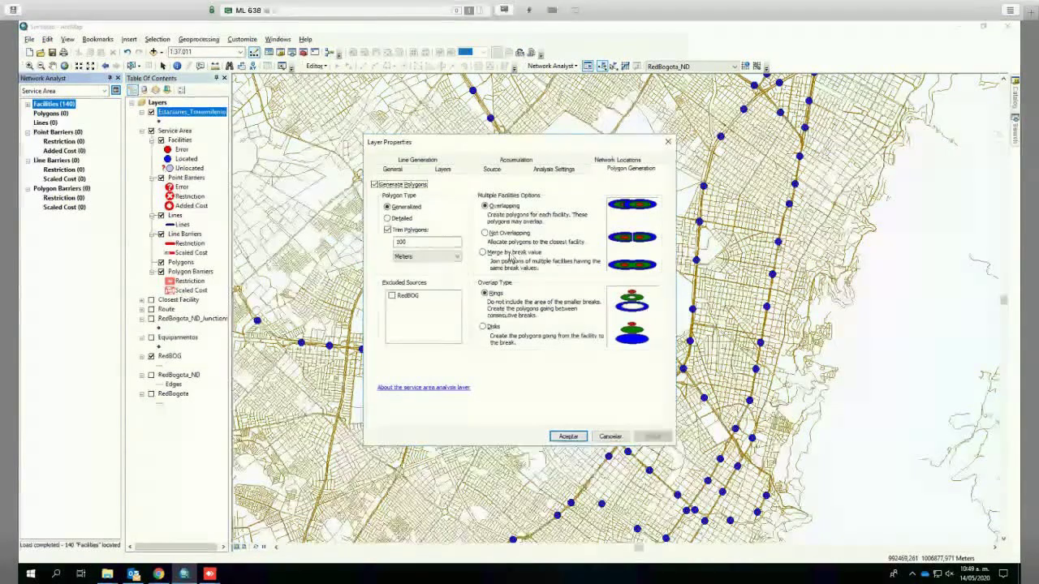
pyautogui.click(512, 256)
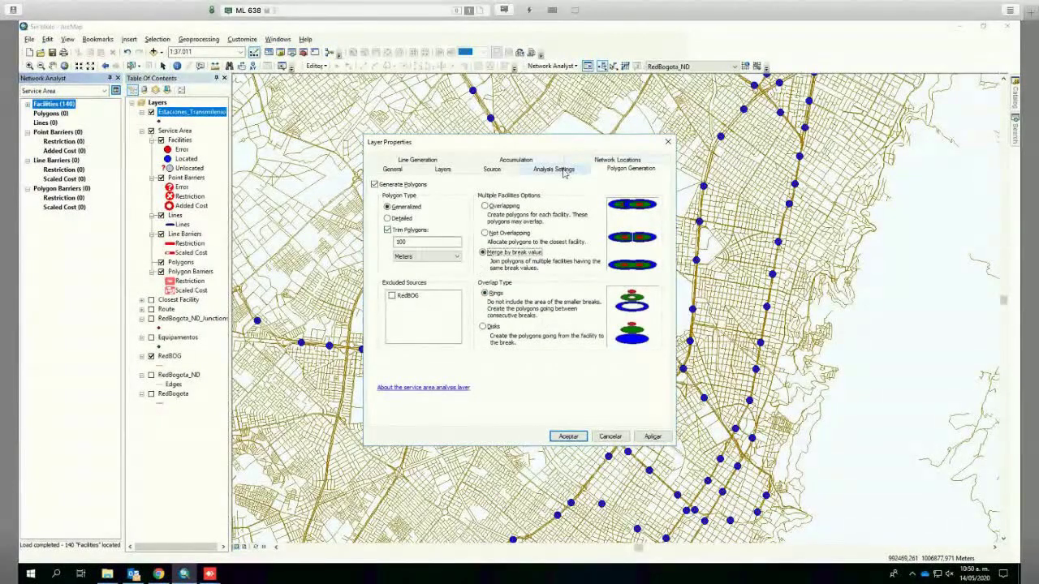
# - Set the Service Area default breaks to 250, 500 and 1000 meters, apply the settings and solve the analysis
pyautogui.click(560, 169)
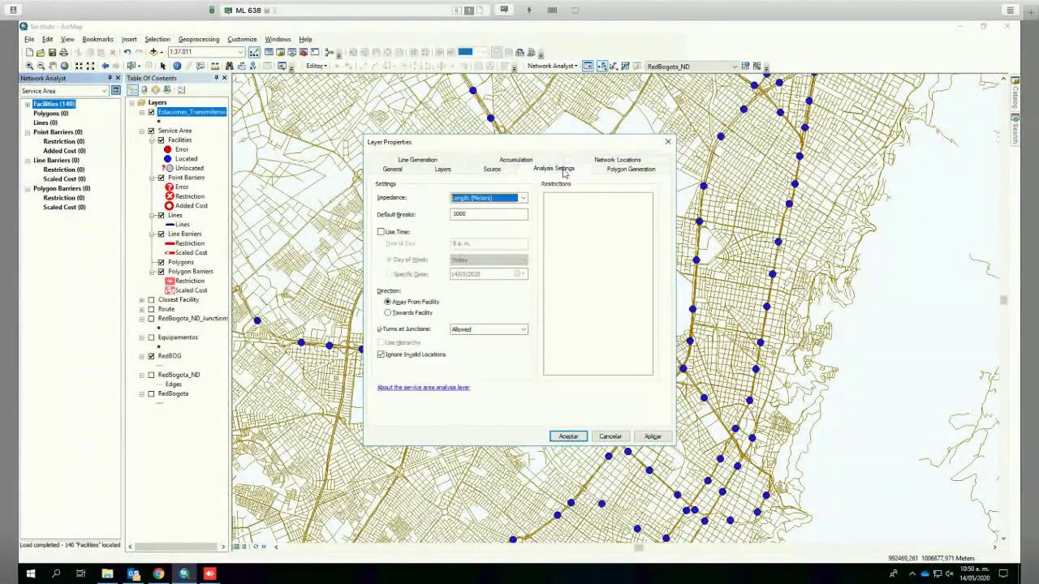
pyautogui.doubleClick(471, 214)
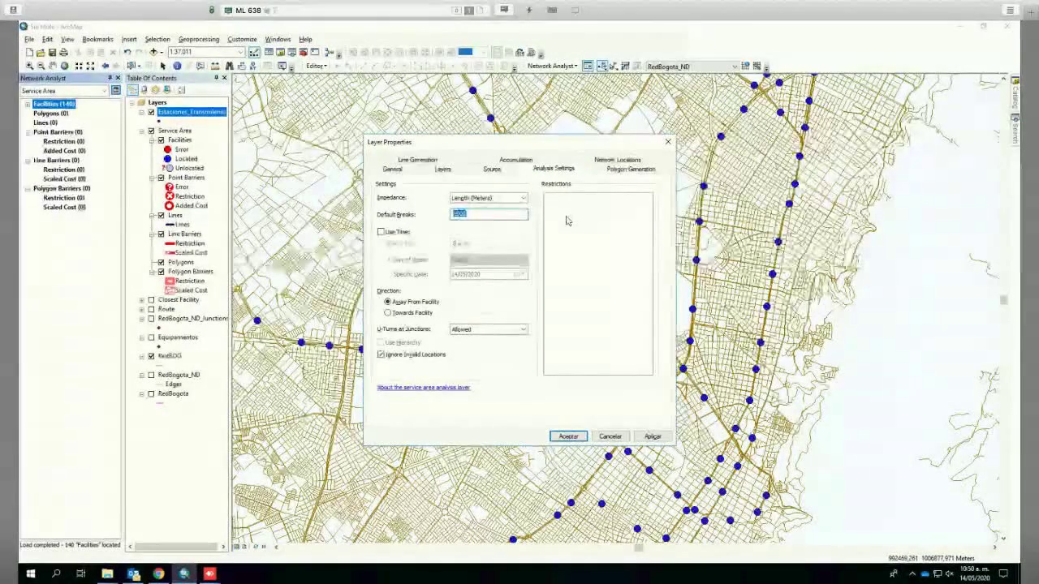
pyautogui.write('150,')
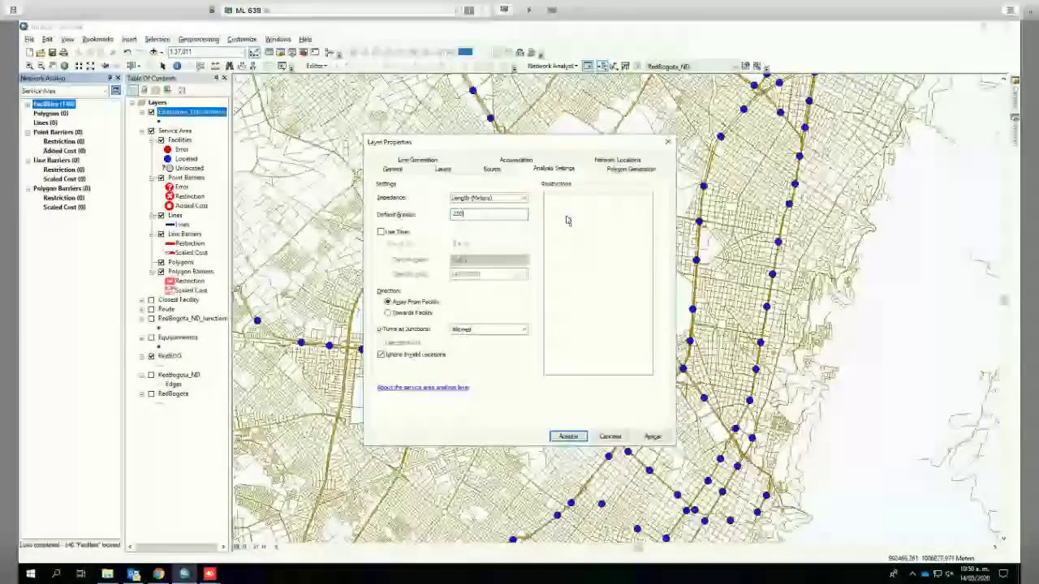
pyautogui.write(' 500,')
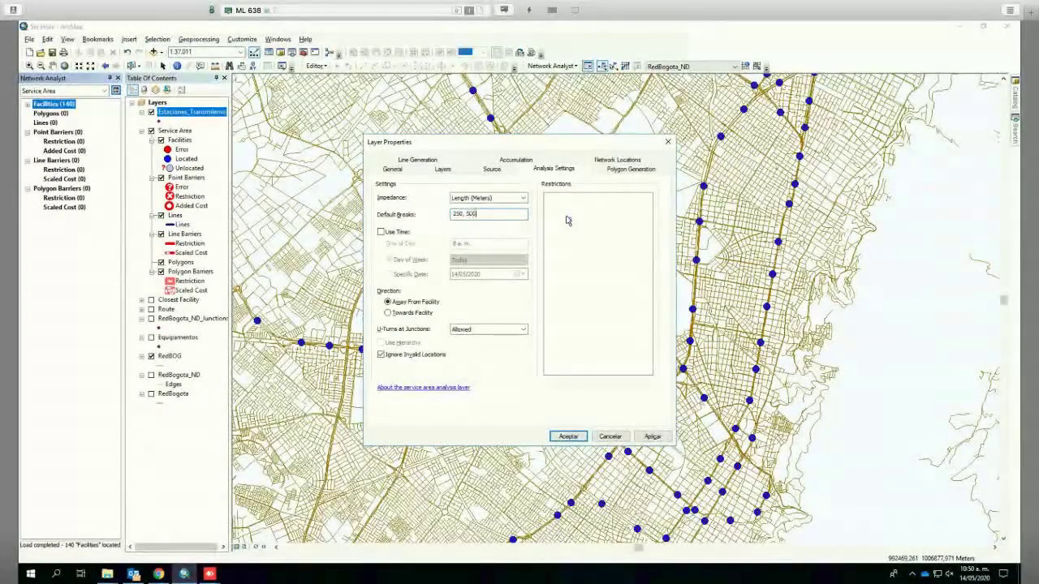
pyautogui.write(' 1000')
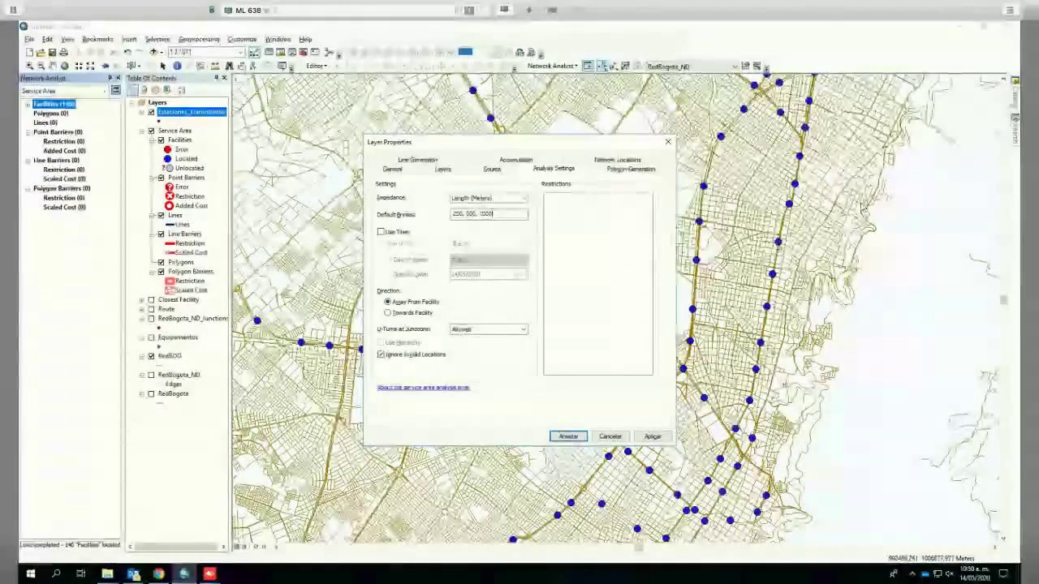
pyautogui.click(560, 437)
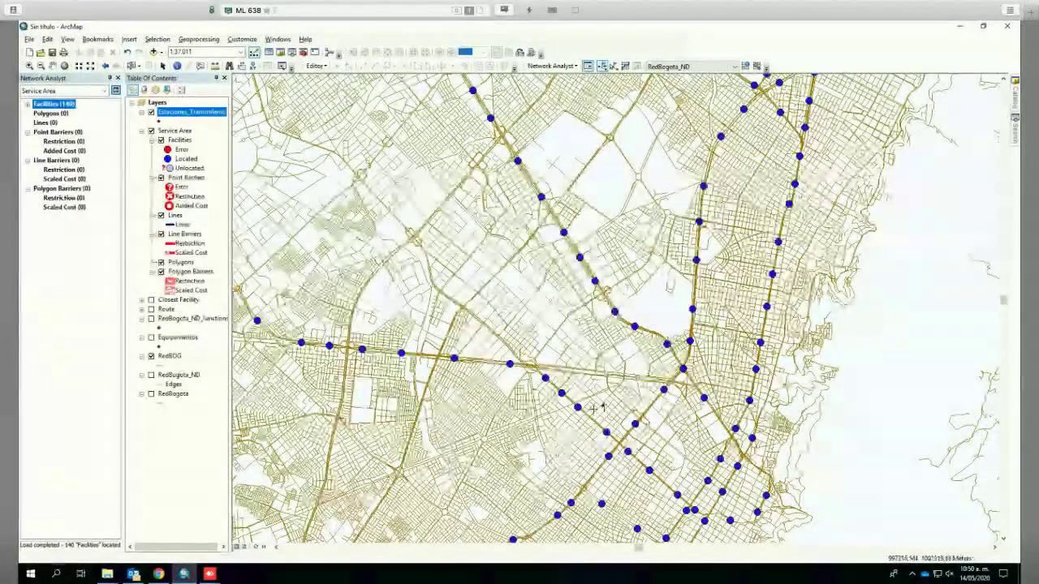
pyautogui.click(626, 65)
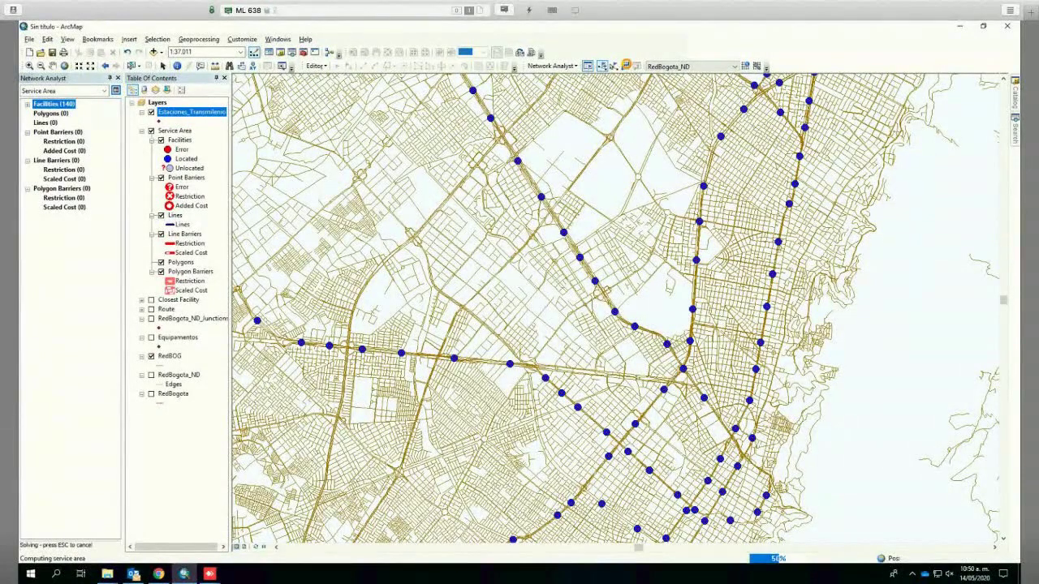